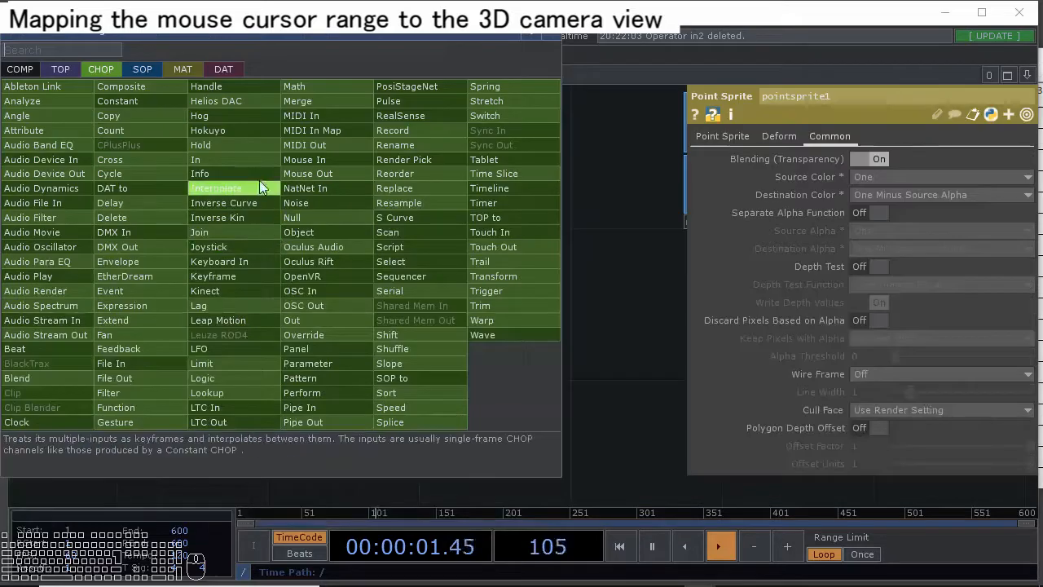
Add an In CHOP inside the texToPartcle container and check the container's inputs from the parent network.
left_click(253, 163)
left_click(379, 320)
scroll(379, 320, "down", 6)
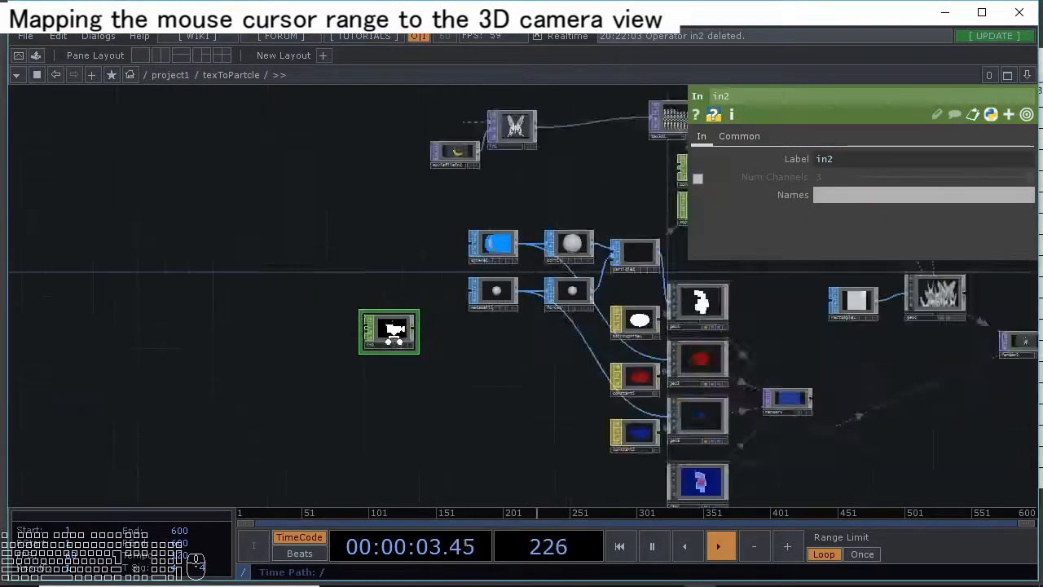
left_click_drag(181, 356, 279, 343)
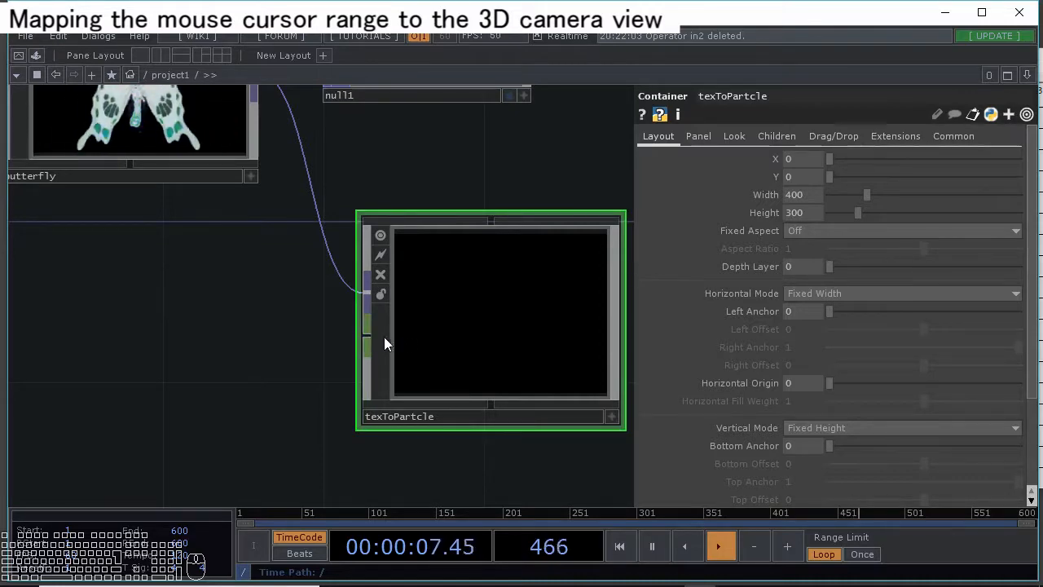
scroll(361, 338, "up", 5)
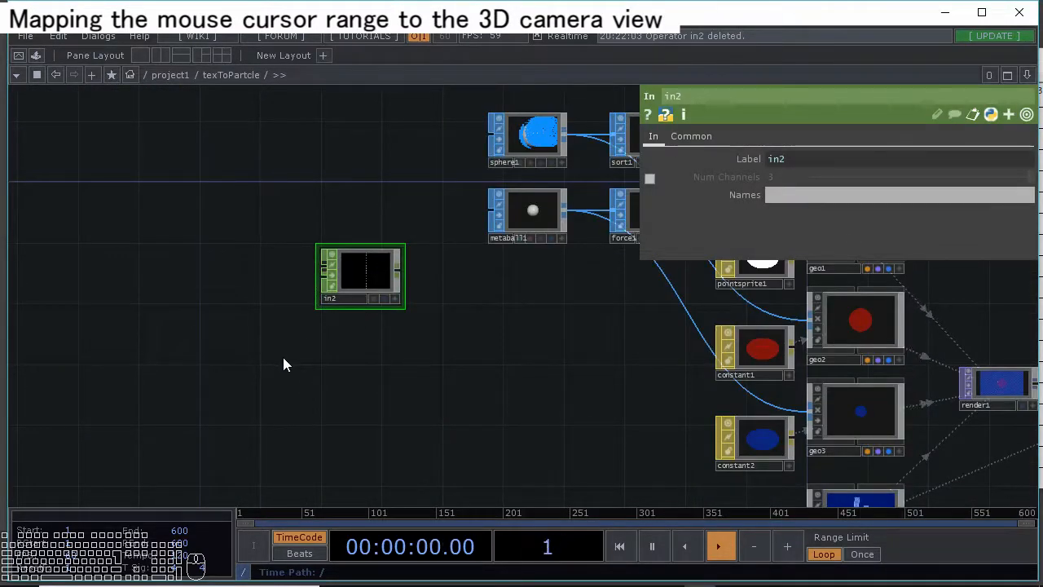
Add a Mouse In CHOP, wire it into in2, and set its output coordinates to Normalized.
key("Tab")
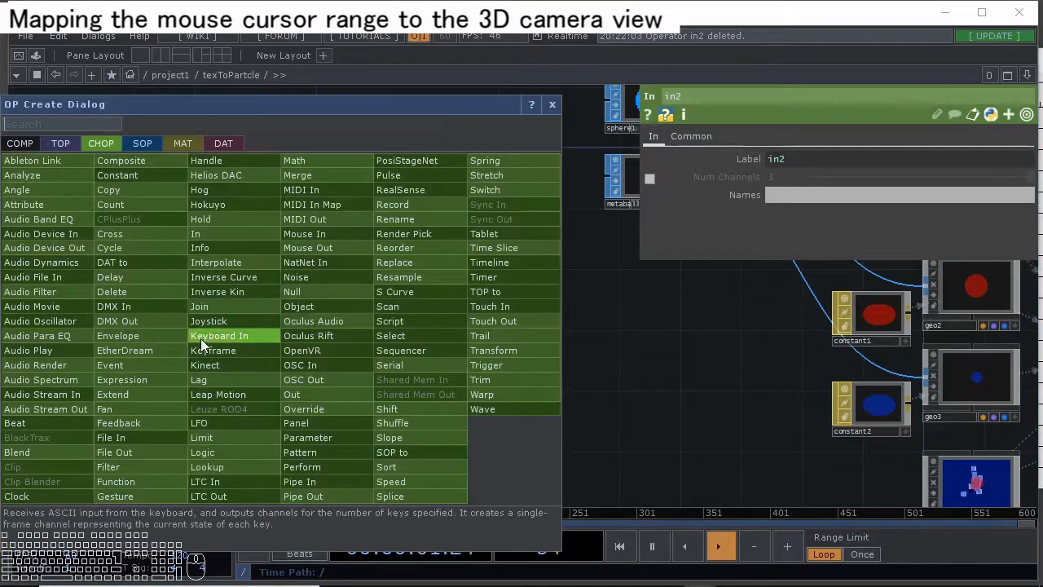
left_click(311, 217)
left_click(261, 324)
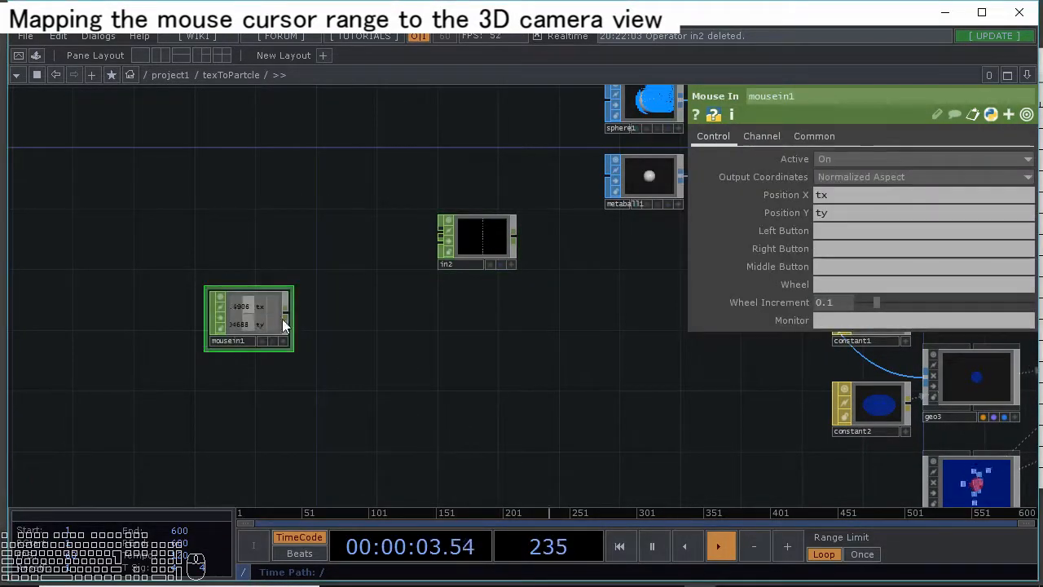
scroll(298, 326, "up", 3)
left_click(264, 297)
left_click(560, 175)
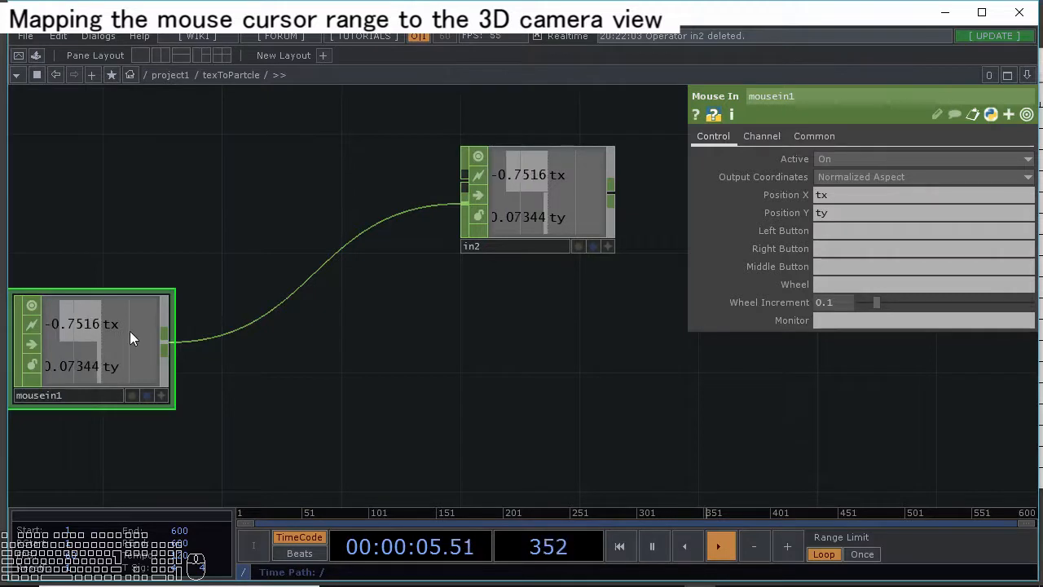
left_click(875, 177)
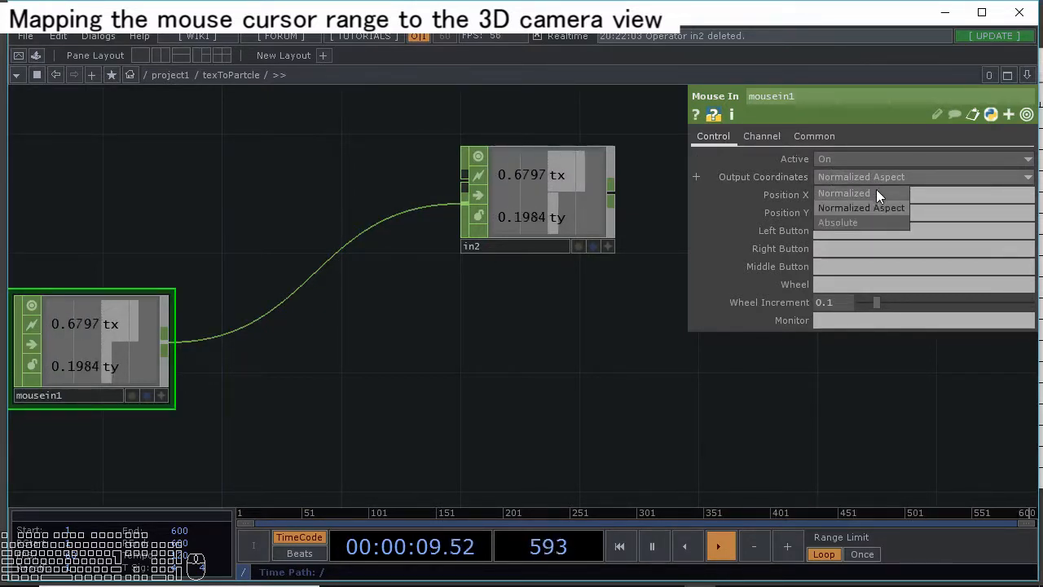
left_click(876, 193)
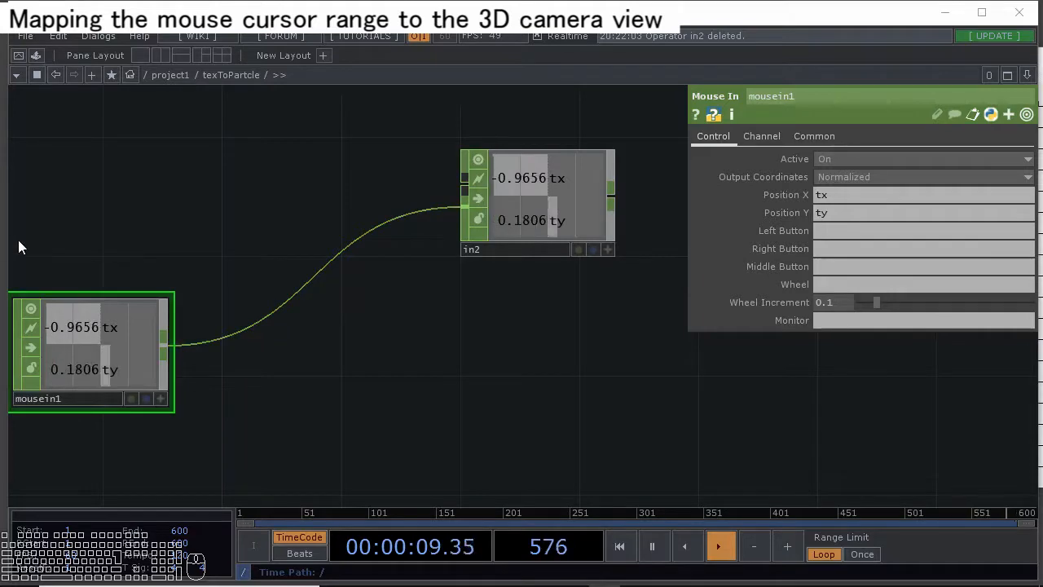
Insert a Math CHOP on the wire between mousein1 and in2.
right_click(311, 283)
left_click(344, 259)
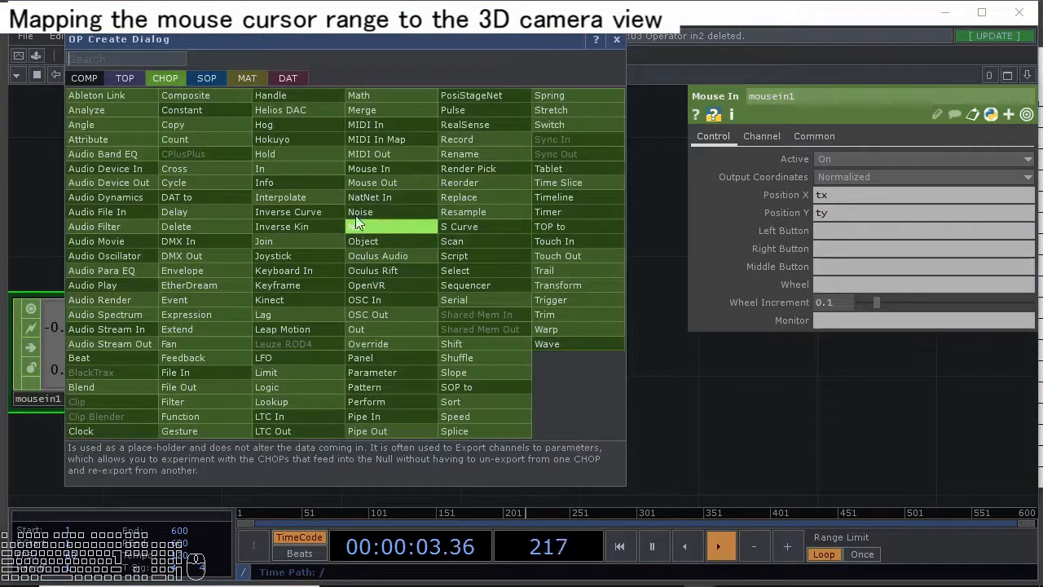
left_click(358, 96)
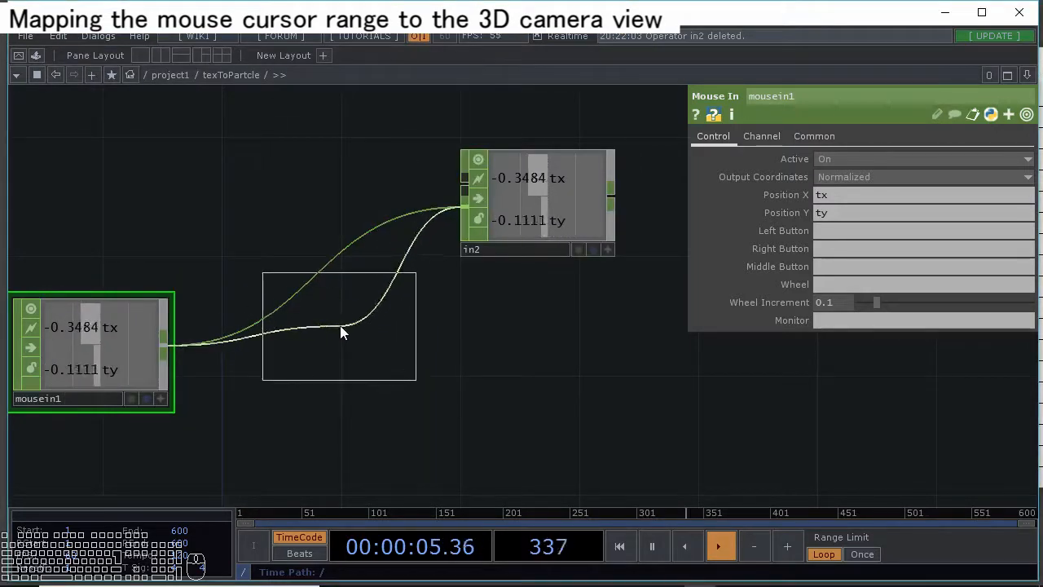
left_click(343, 349)
left_click_drag(343, 348, 344, 379)
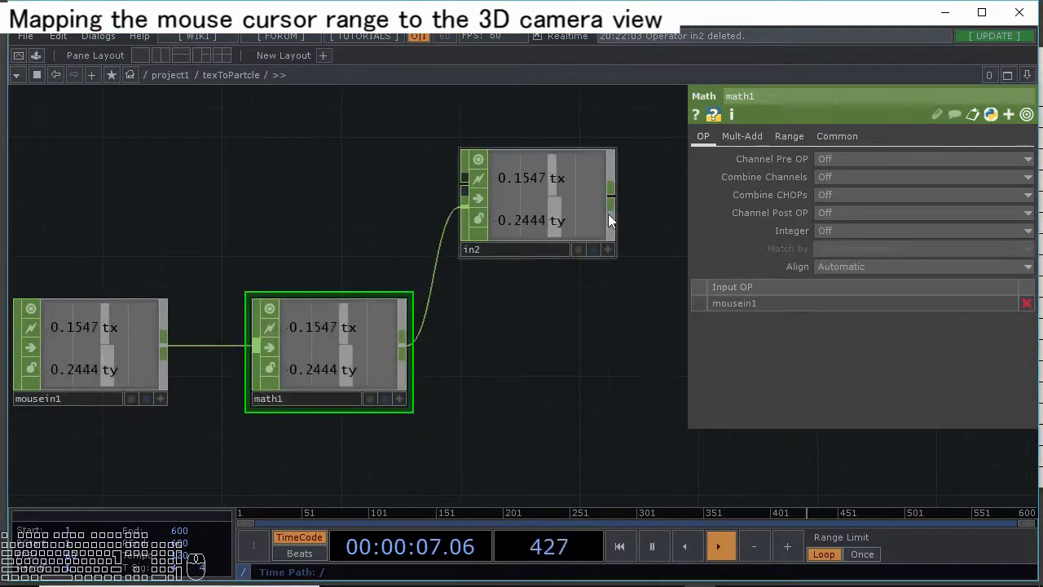
Set the Math CHOP's Multiply value to 0.5.
left_click(757, 136)
left_click(823, 178)
type("0.5")
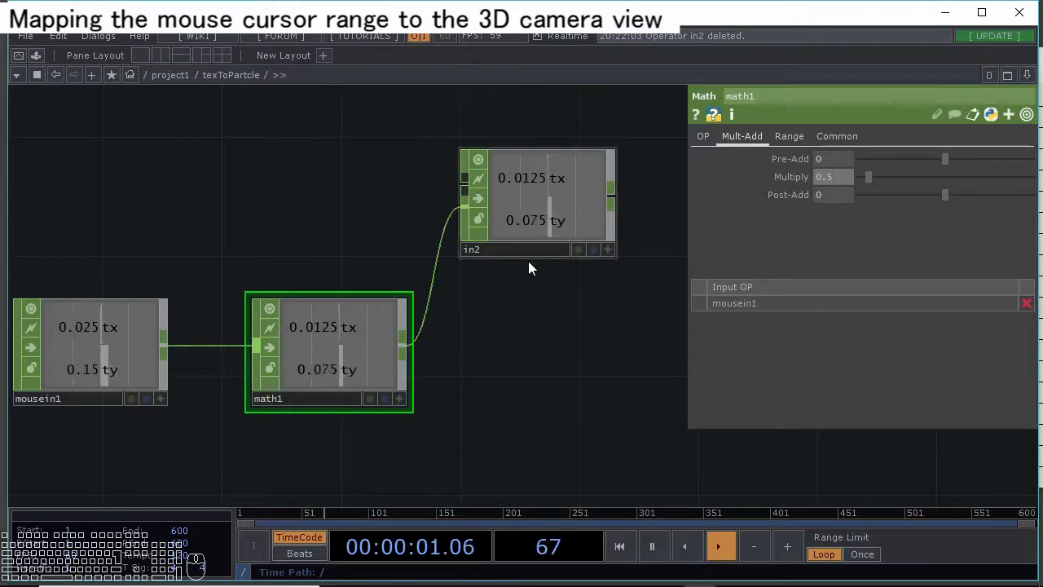
Append a Null CHOP to the output of in2.
left_click_drag(510, 303, 502, 302)
left_click_drag(336, 329, 307, 330)
left_click_drag(329, 258, 341, 284)
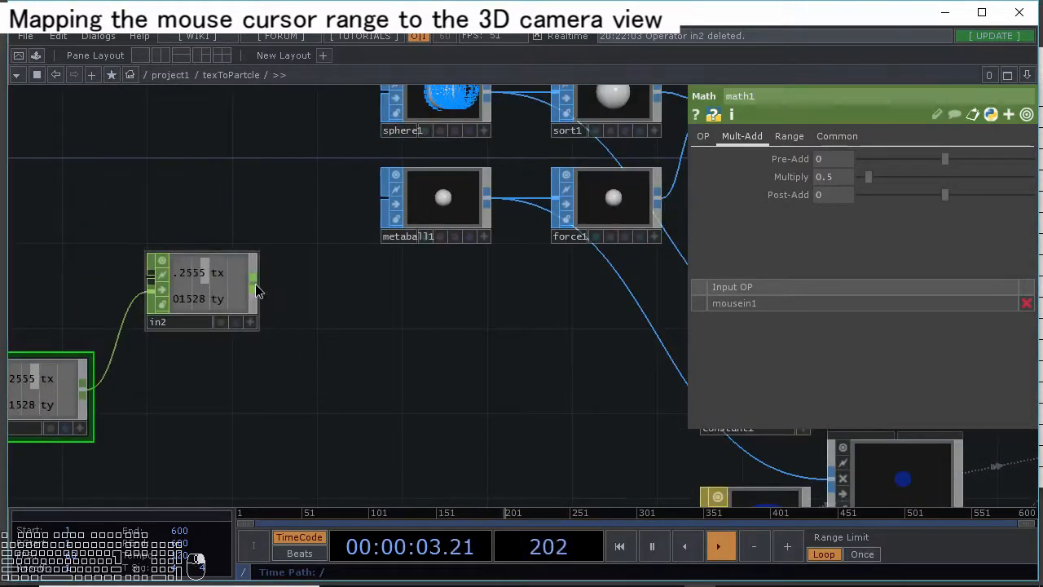
right_click(256, 287)
left_click(293, 252)
left_click(417, 300)
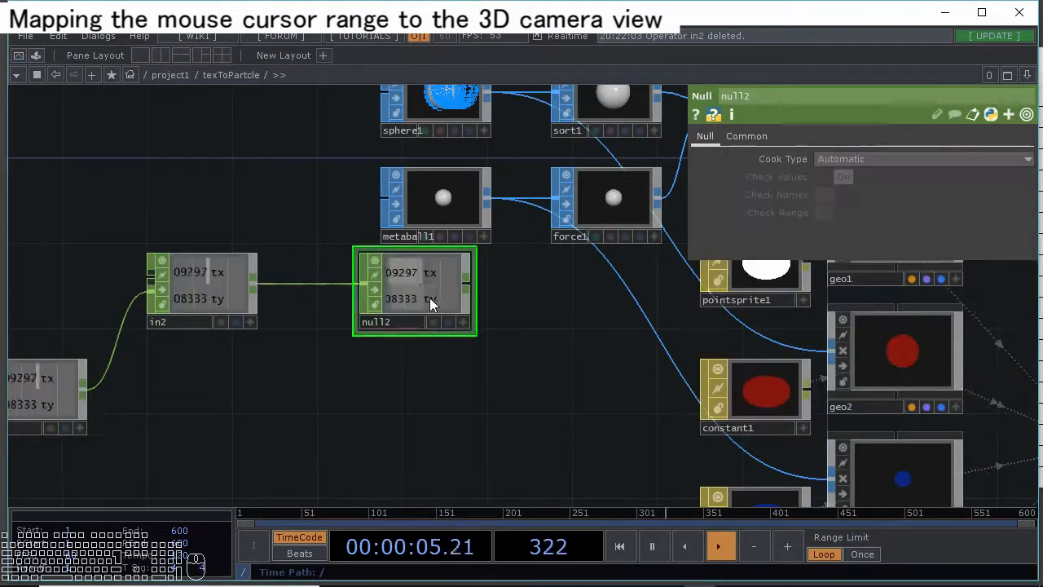
Link sphere1's Center X and Y to null2's tx and ty channels as relative CHOP references.
left_click_drag(456, 327, 375, 437)
left_click(408, 349)
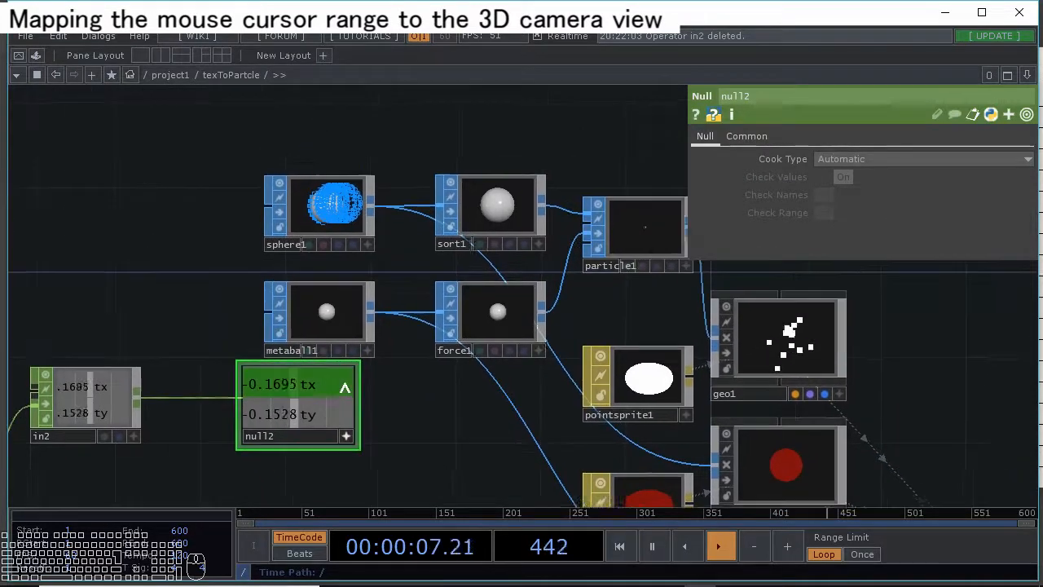
left_click_drag(345, 388, 323, 313)
left_click_drag(318, 214, 326, 216)
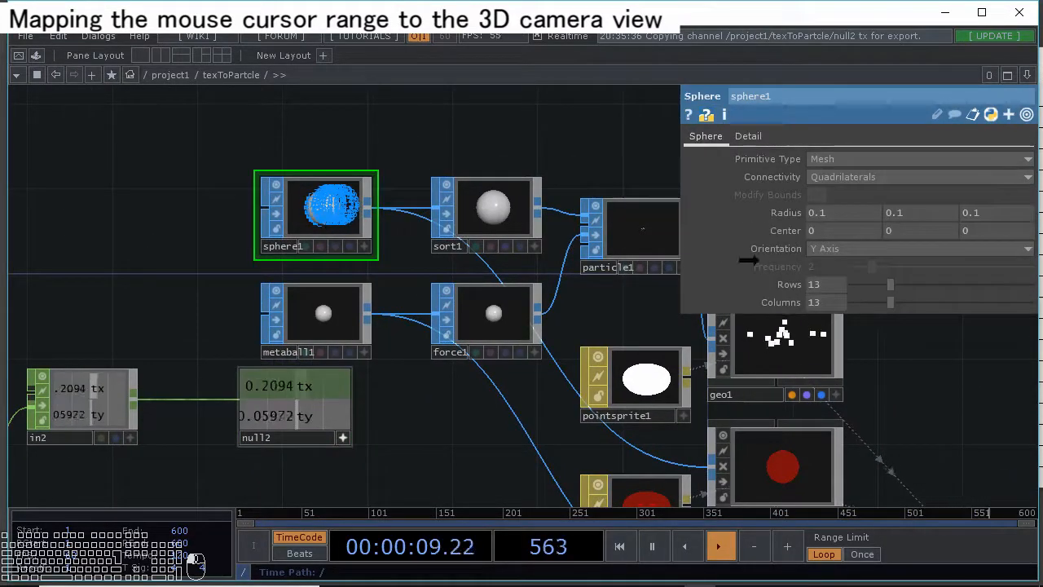
left_click_drag(838, 238, 844, 233)
left_click(843, 216)
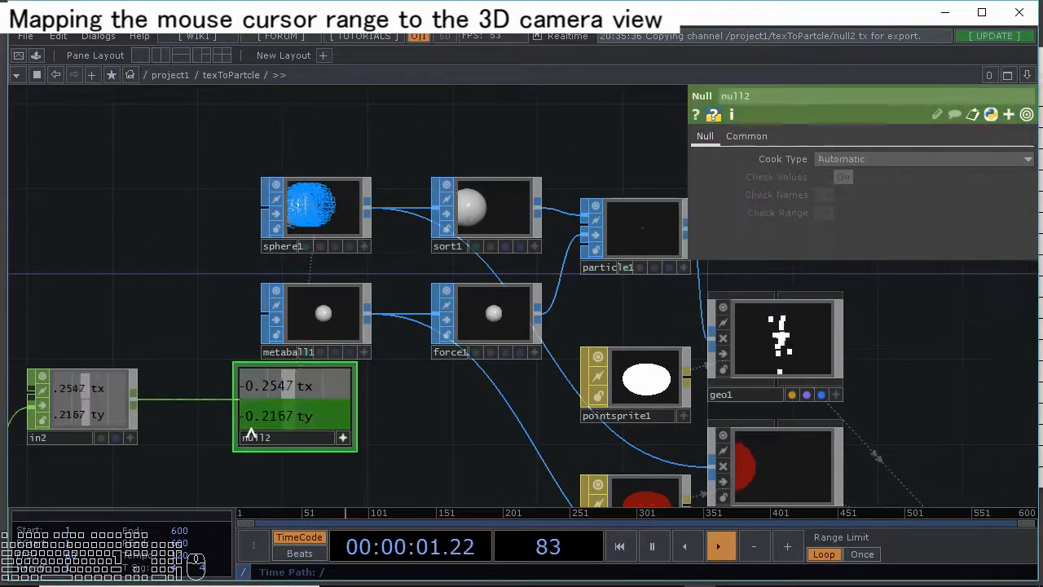
left_click_drag(285, 418, 888, 231)
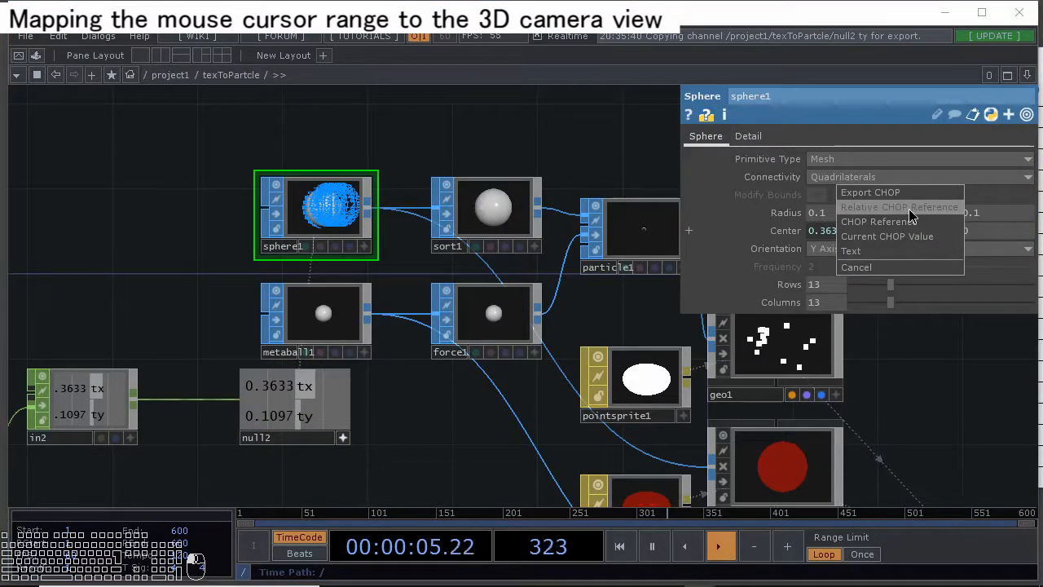
left_click(909, 209)
Link metaball1's Center X and Y to null2's tx and ty channels as relative CHOP references.
left_click(295, 432)
left_click(310, 326)
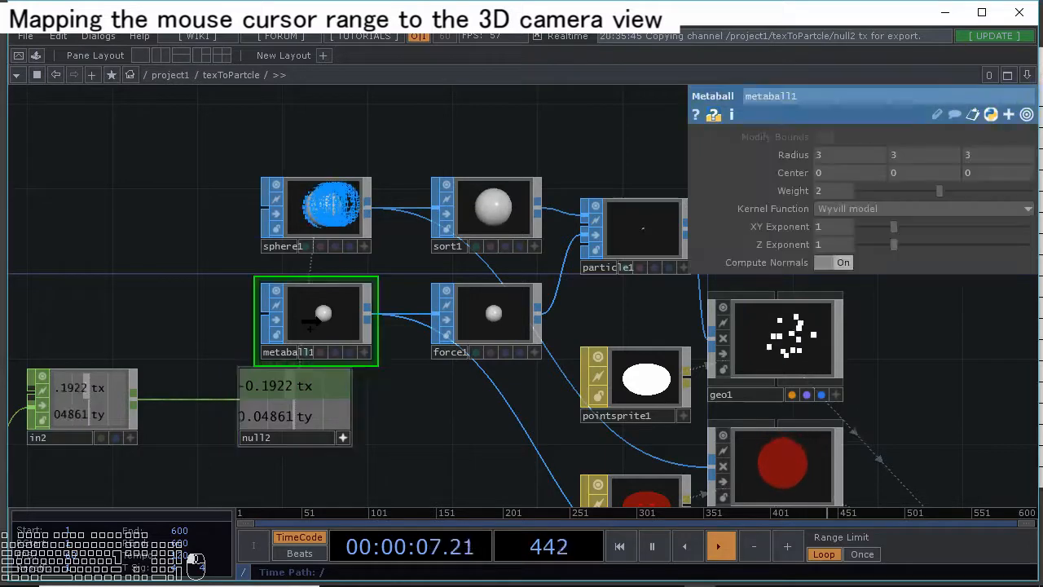
left_click_drag(846, 172, 858, 171)
left_click(859, 149)
left_click_drag(302, 419, 922, 174)
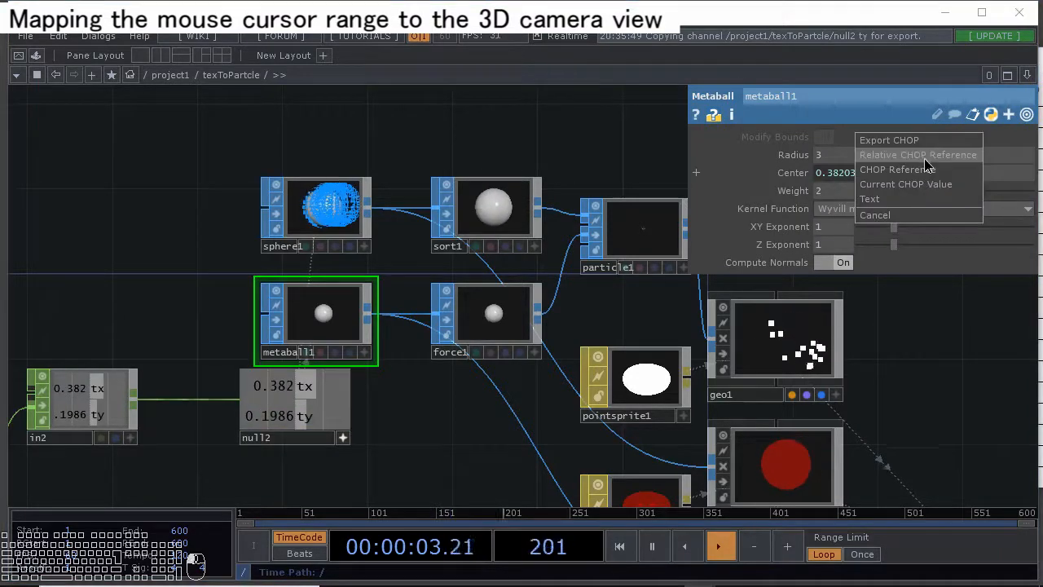
left_click(924, 159)
Go up to the project1 network and add a Constant CHOP beside the texToPartcle container.
left_click_drag(377, 418, 534, 362)
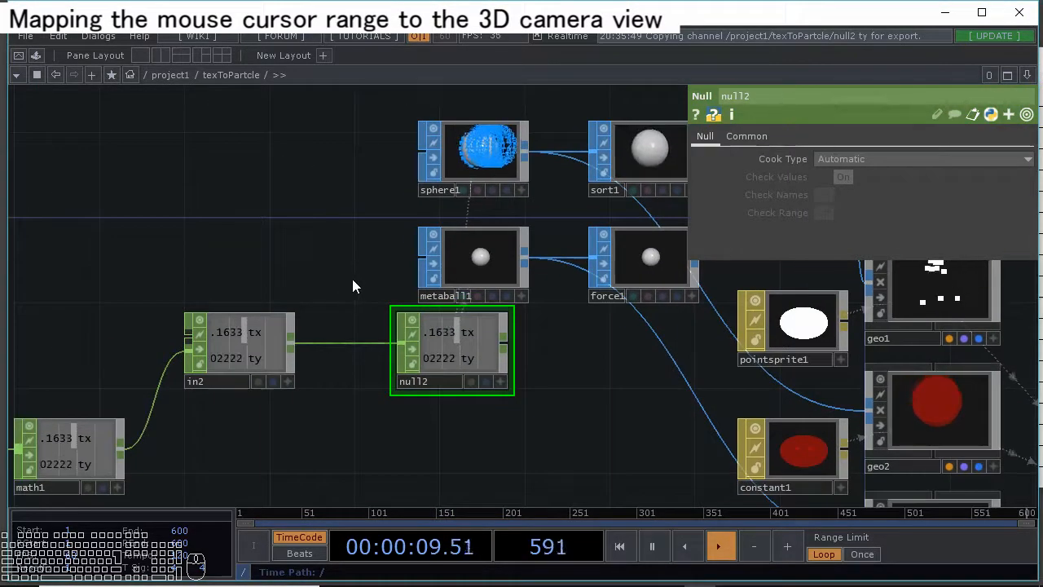
key("u")
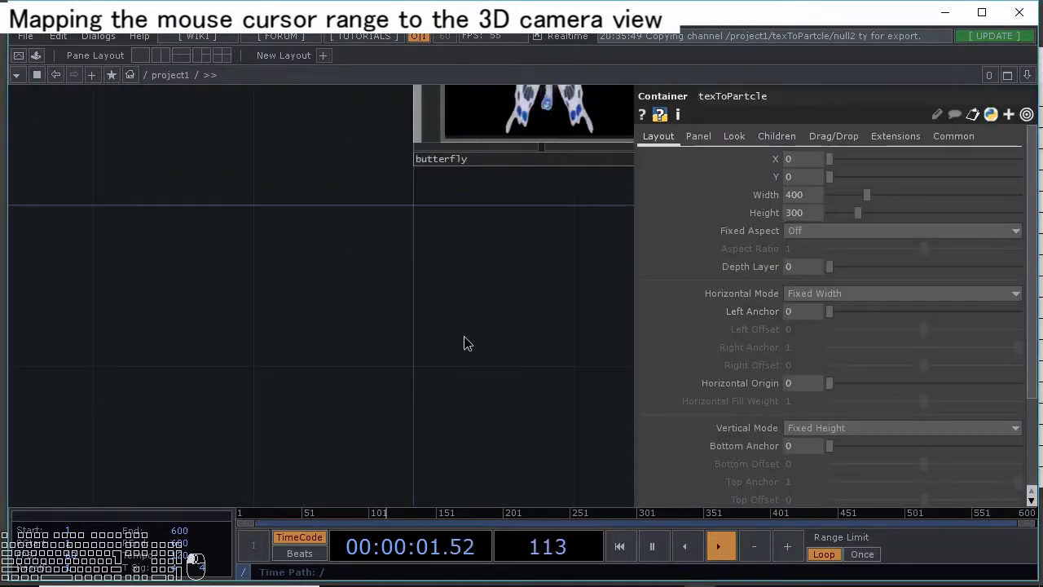
key("Tab")
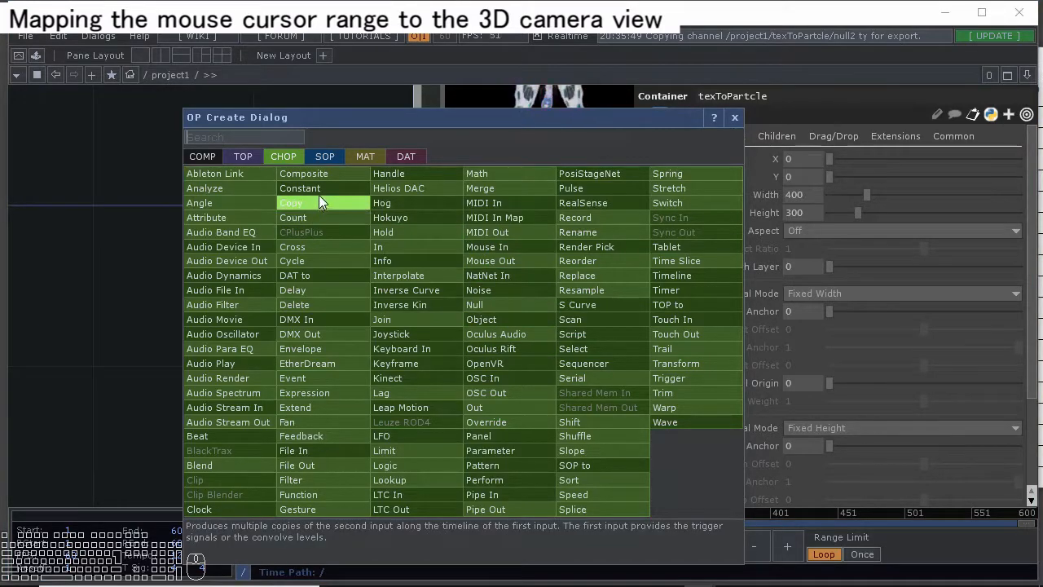
left_click(319, 189)
left_click(454, 342)
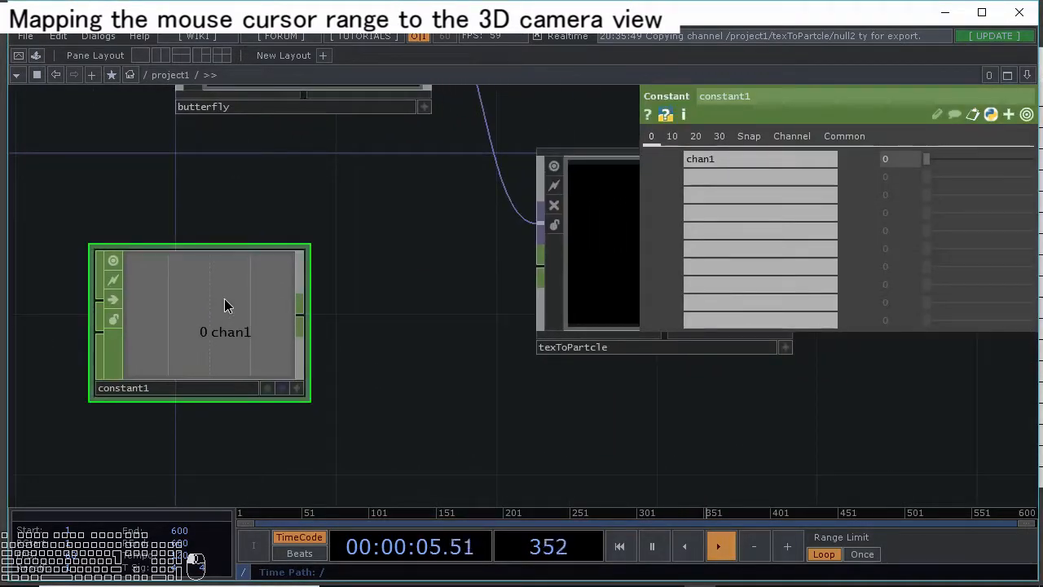
Add a second channel named chan2 to the Constant CHOP and wire it into texToPartcle's CHOP input.
left_click(803, 177)
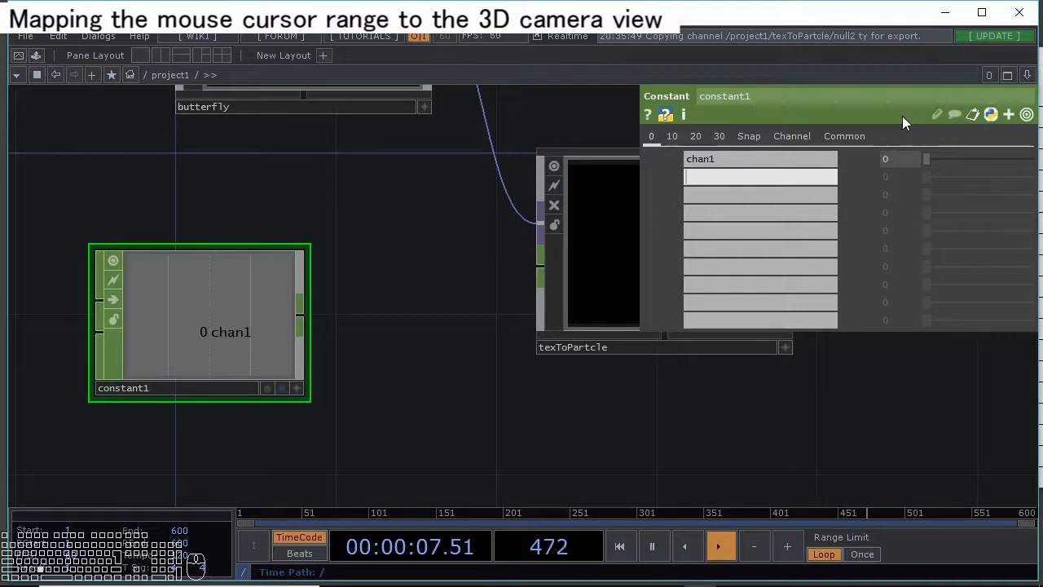
type("chan2")
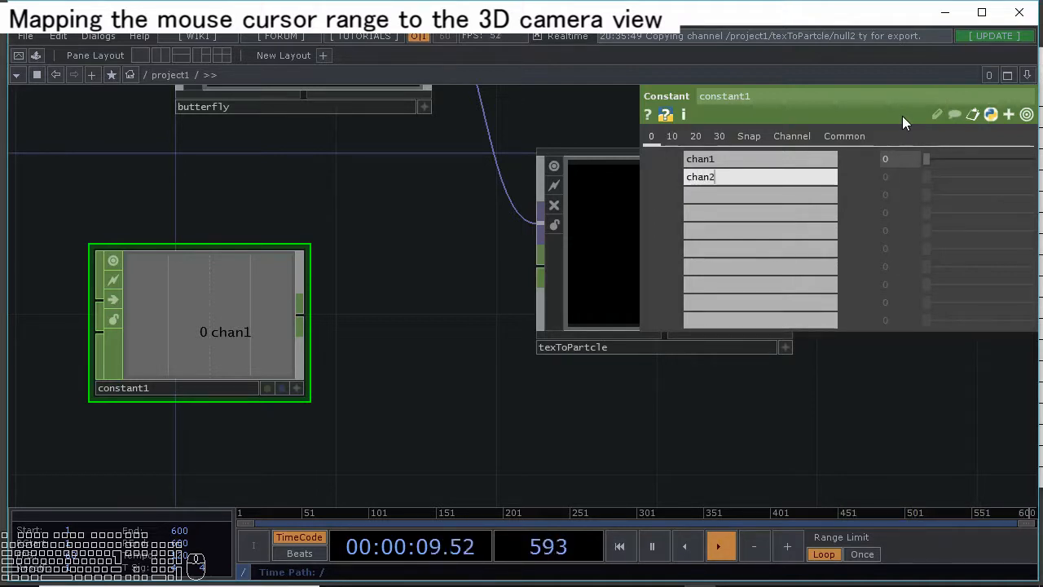
key("Return")
left_click(300, 314)
left_click_drag(507, 265, 540, 265)
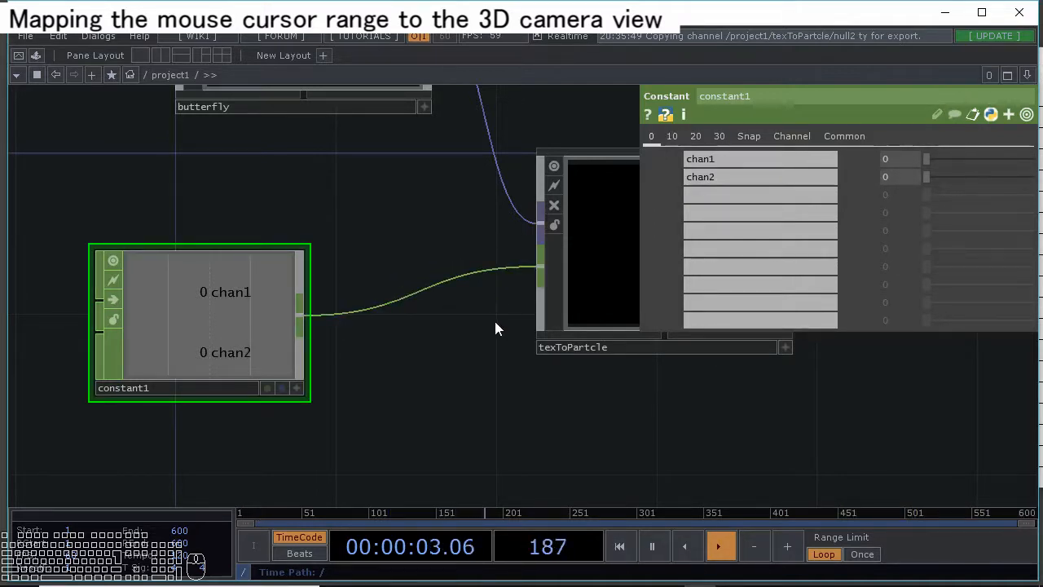
Inside texToPartcle, expand sphere1's Center parameter to inspect the expressions behind its errors.
left_click_drag(496, 326, 317, 319)
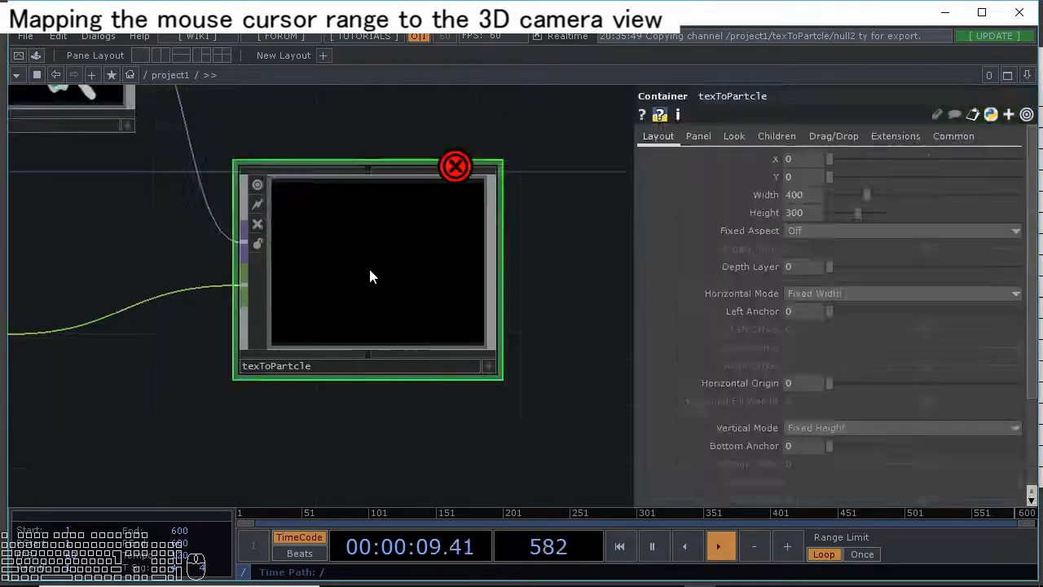
scroll(370, 272, "up", 3)
scroll(355, 278, "up", 6)
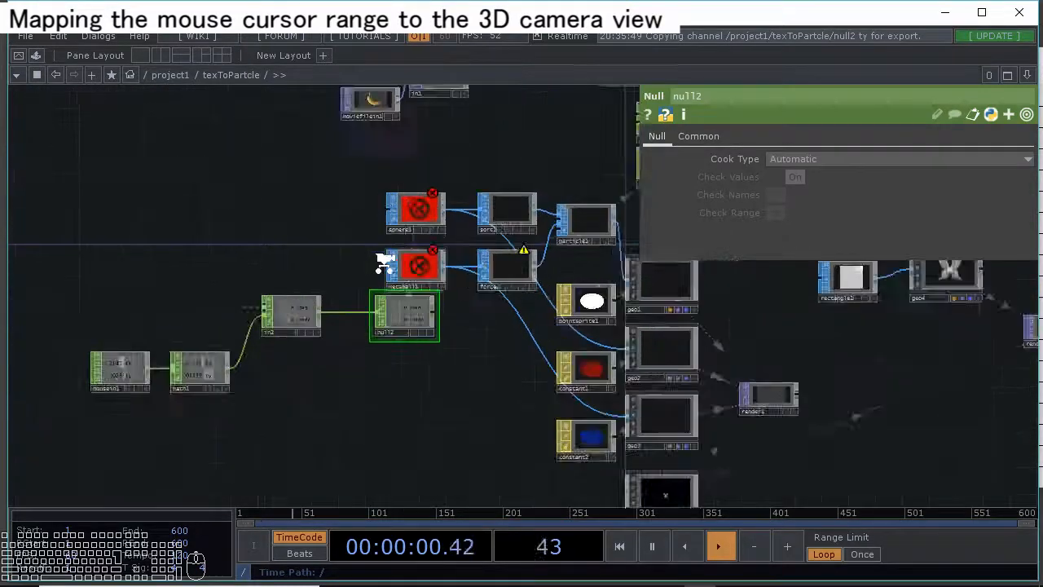
left_click(446, 196)
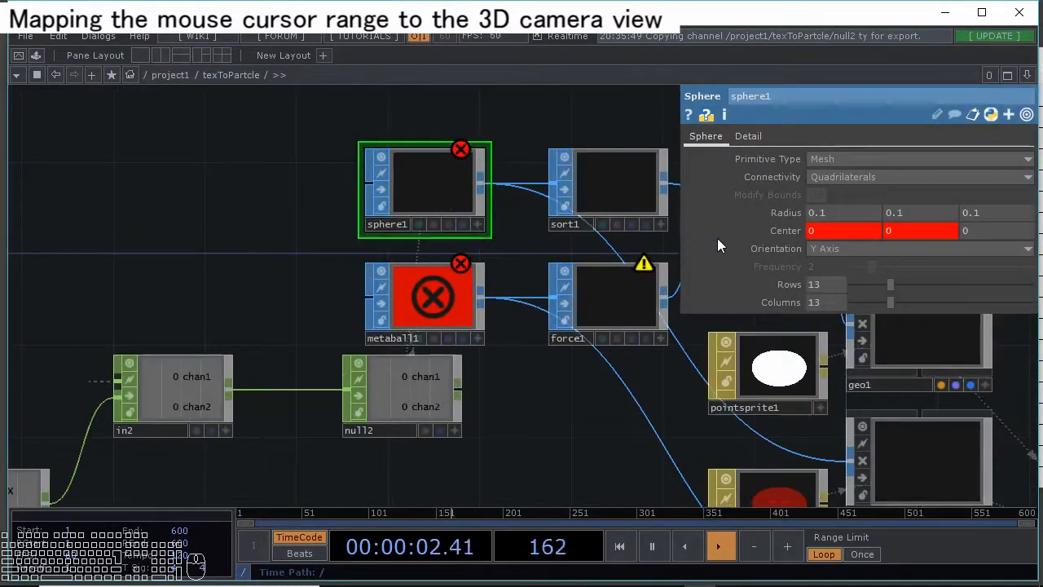
left_click(689, 230)
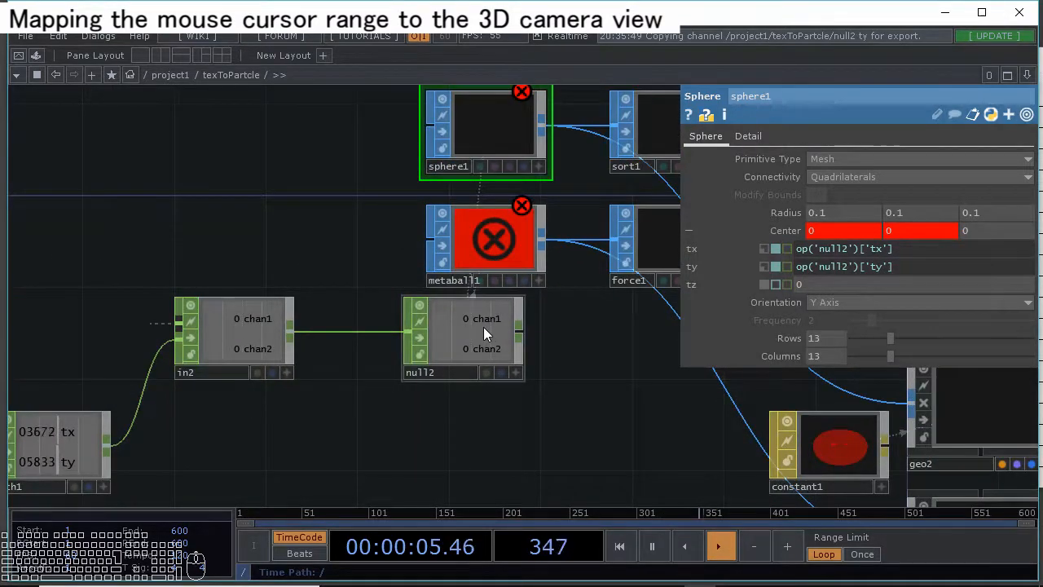
Set the channel names of in2 to "tx ty".
scroll(482, 326, "up", 2)
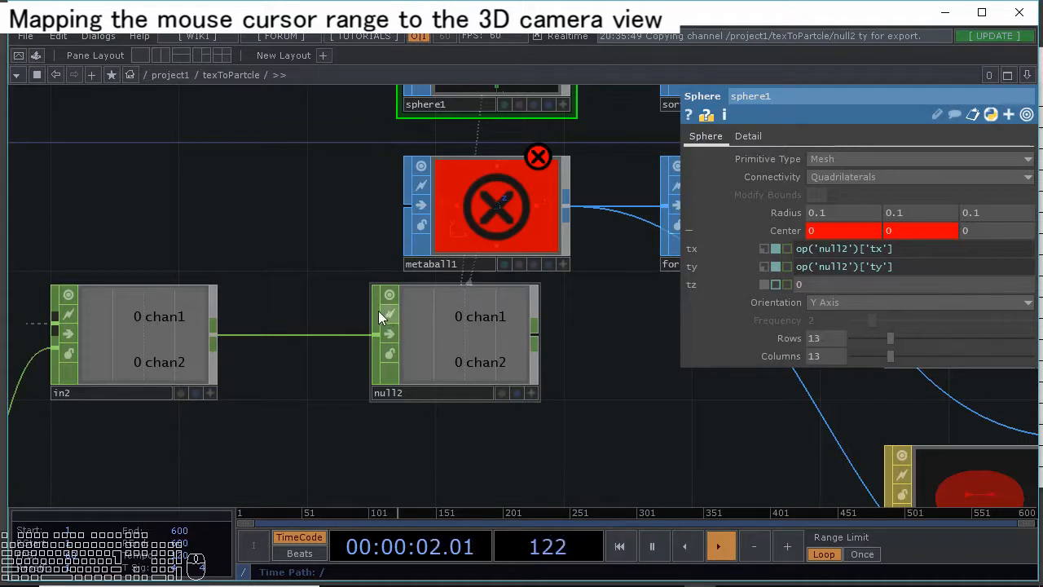
middle_click_drag(378, 310, 419, 291)
left_click(266, 322)
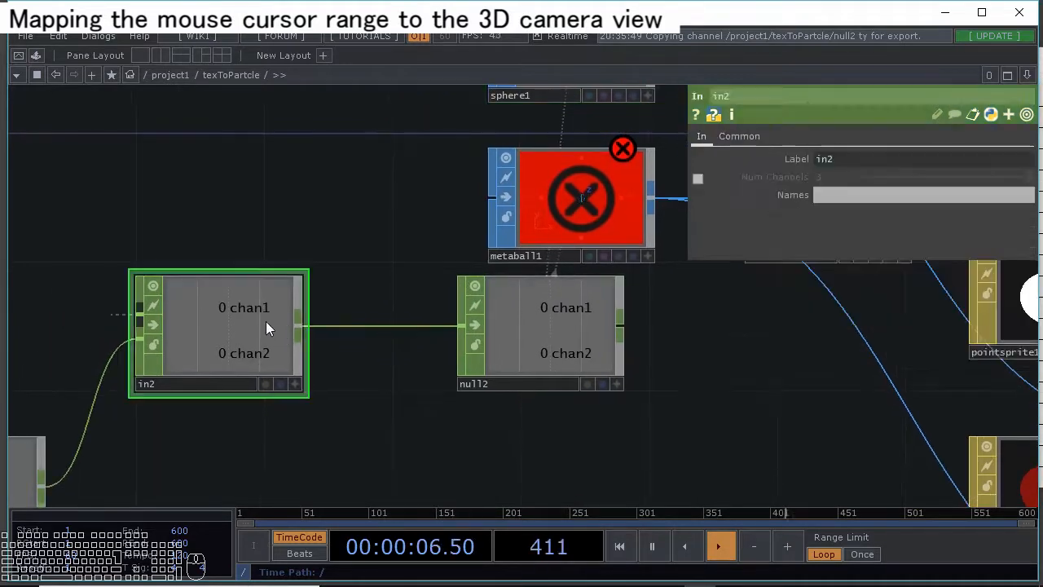
left_click(933, 193)
type("tx")
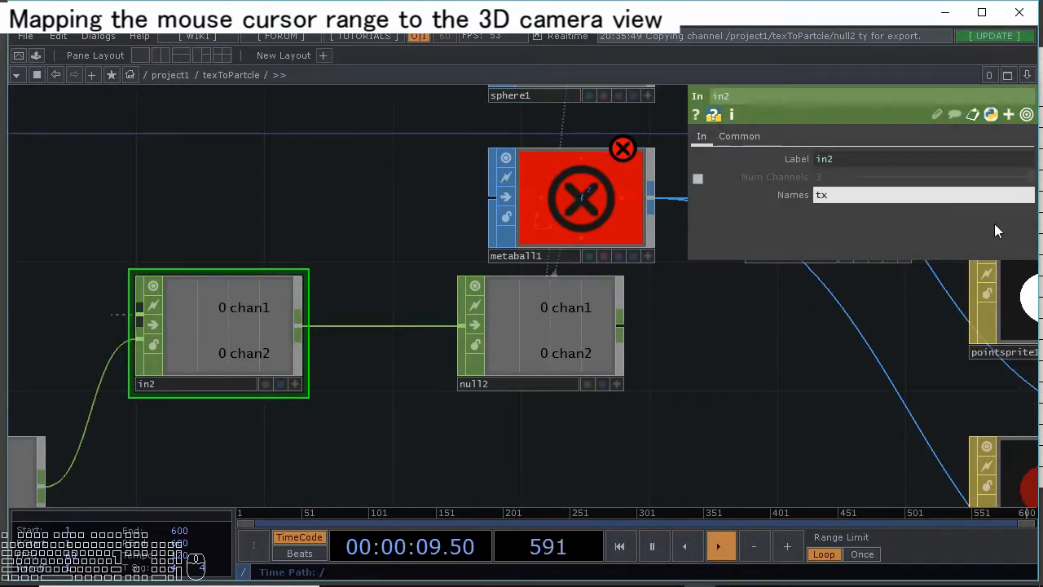
type(" ty")
key("Return")
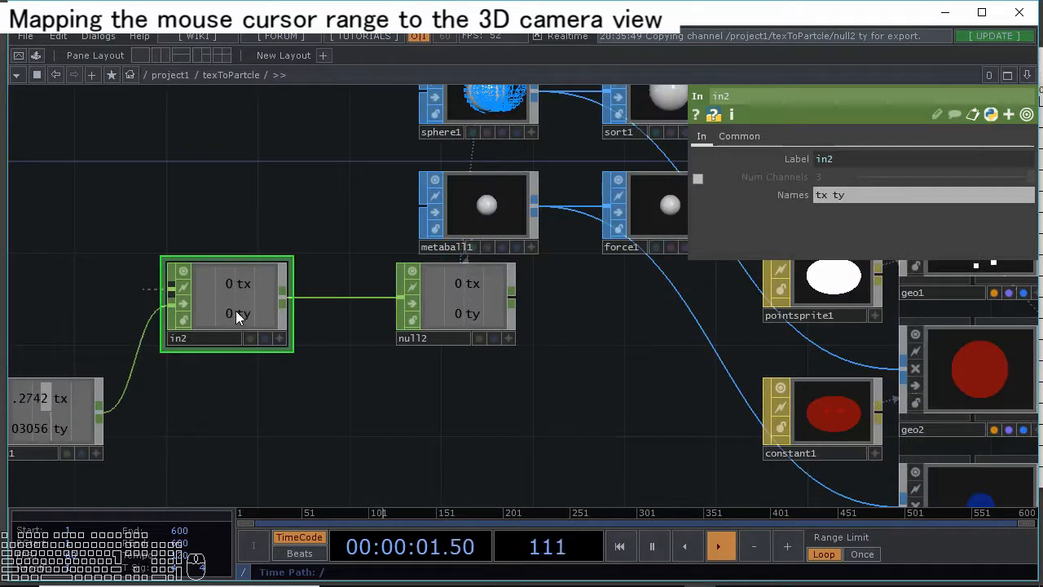
scroll(244, 313, "up", 3)
scroll(318, 330, "down", 2)
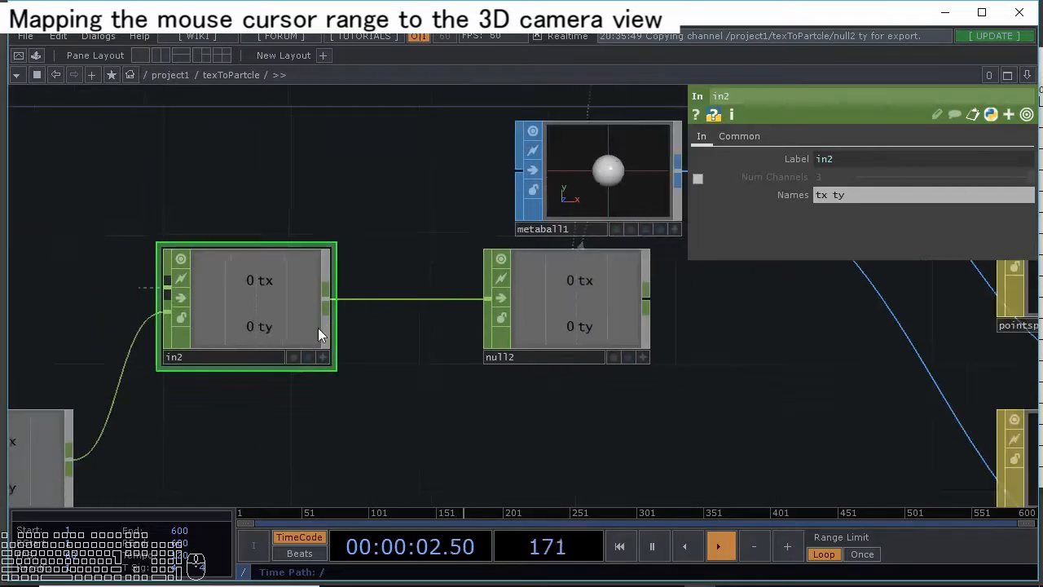
left_click(891, 193)
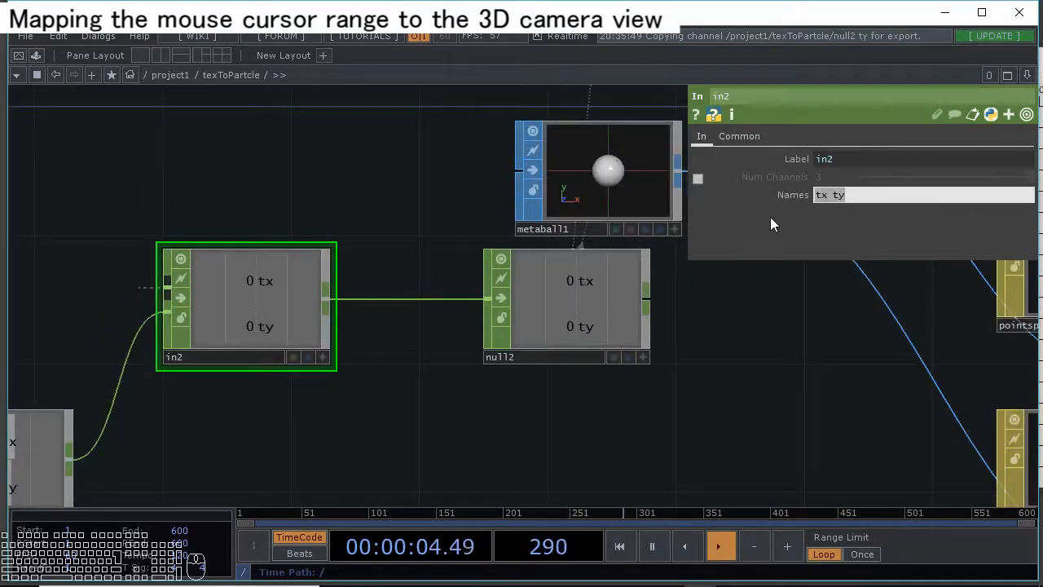
left_click_drag(428, 244, 419, 236)
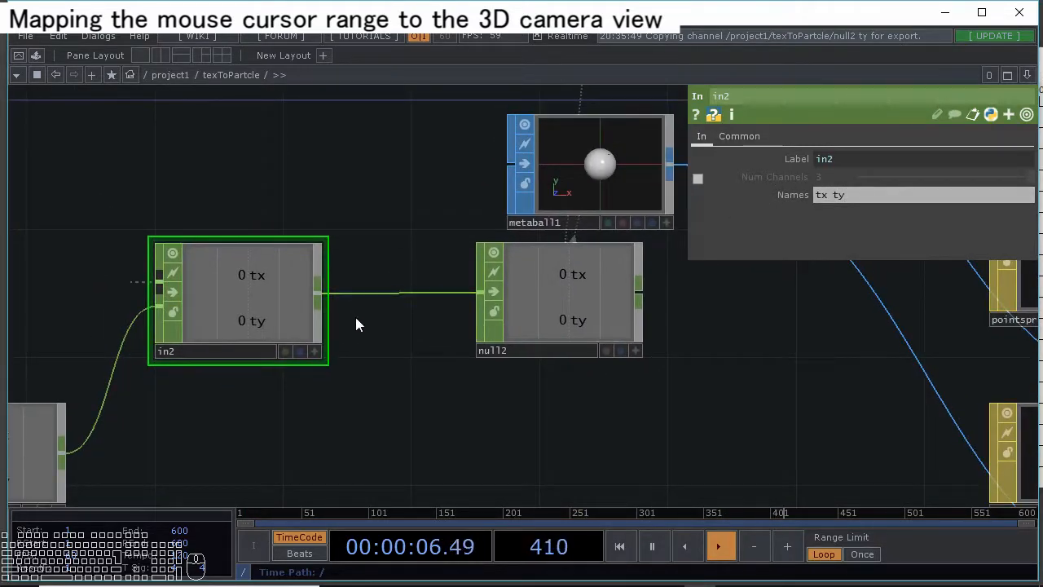
scroll(457, 310, "down", 3)
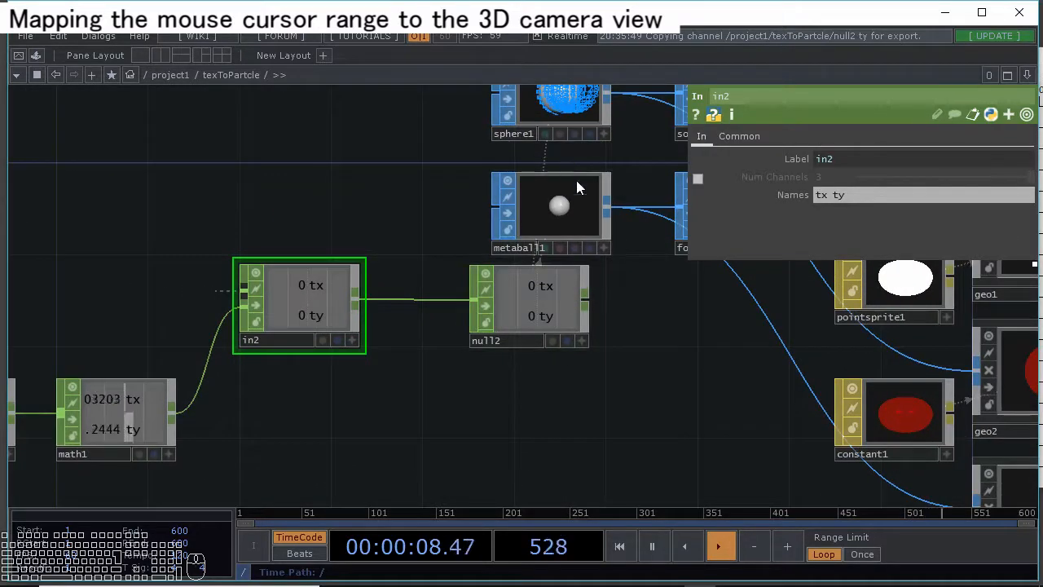
Go up to project1, disconnect the Constant CHOP from texToPartcle's CHOP input and delete that CHOP.
scroll(451, 340, "down", 2)
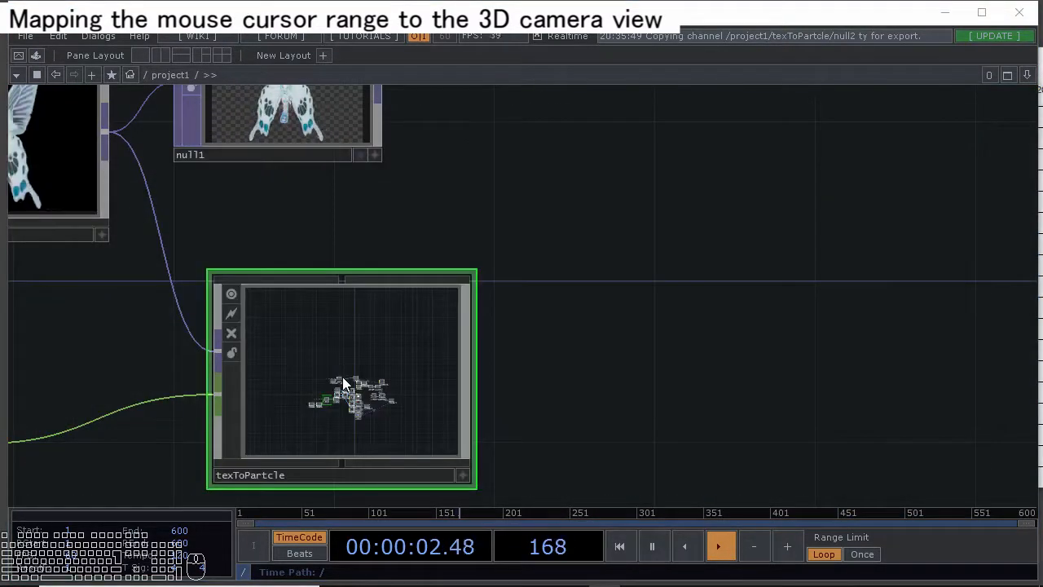
key("p")
right_click(127, 408)
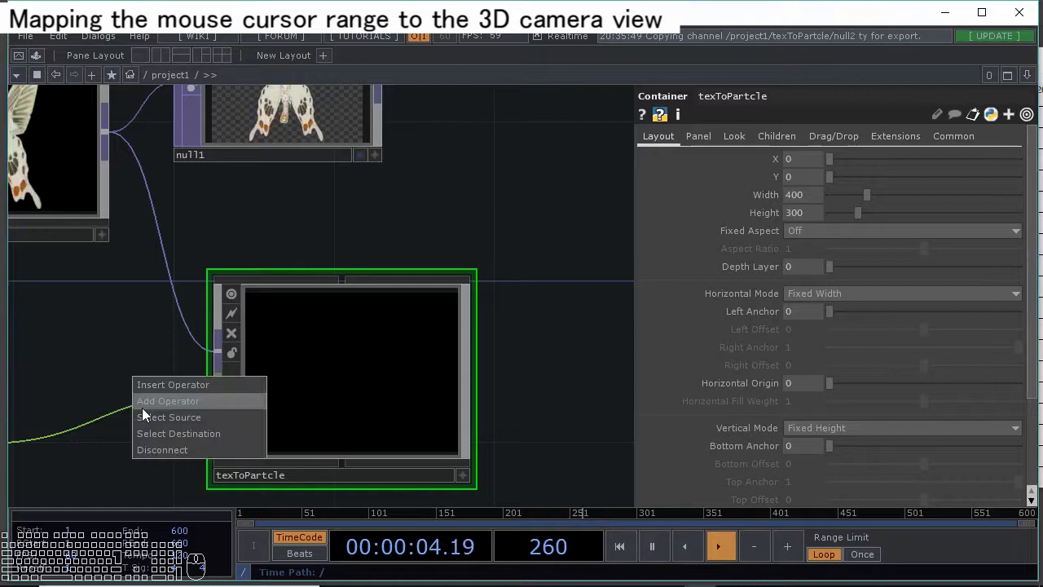
left_click(158, 447)
left_click(351, 331)
key("Delete")
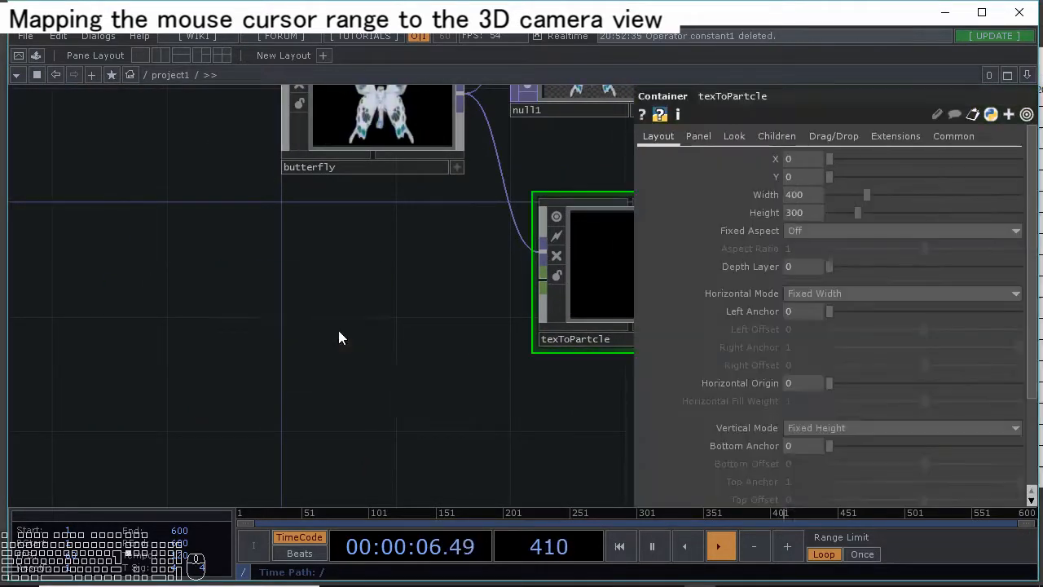
Inside texToPartcle, view render1 in a separate maximized window to check how the particles follow the cursor, close it and cancel quitting.
left_click_drag(433, 354, 128, 363)
double_click(298, 279)
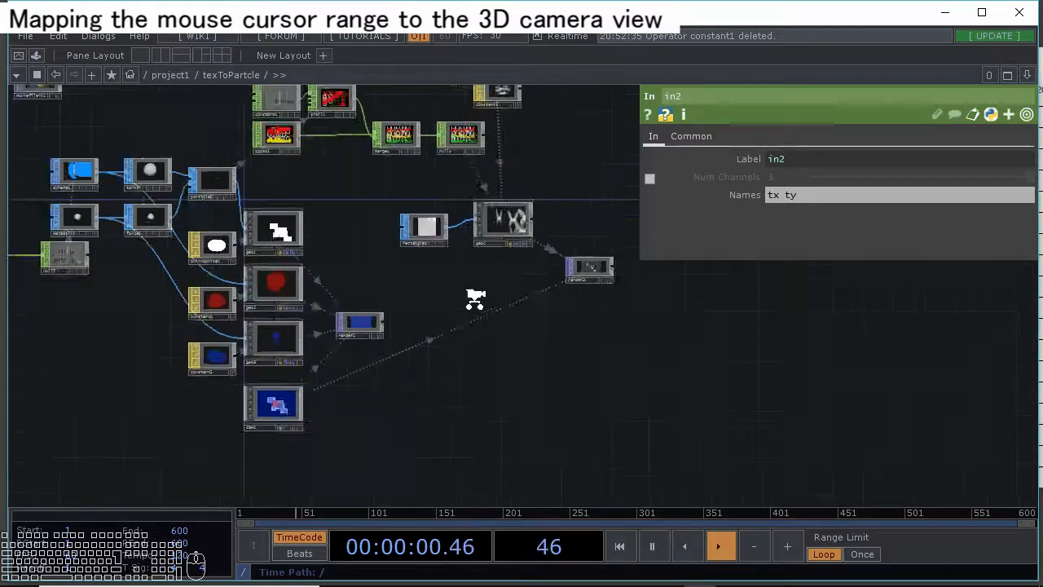
right_click(336, 333)
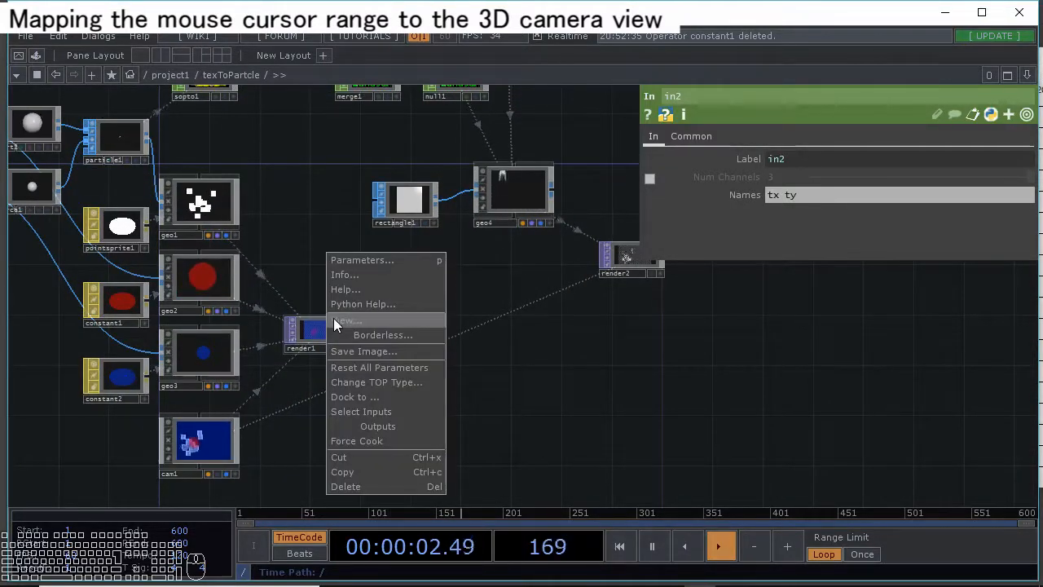
left_click(333, 318)
left_click_drag(443, 24, 644, 1)
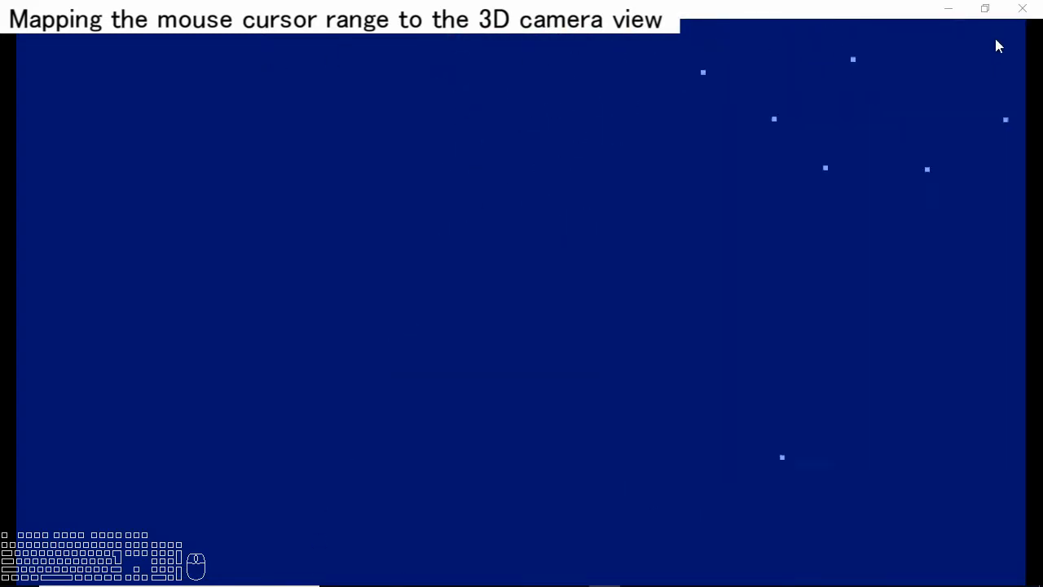
left_click(1022, 11)
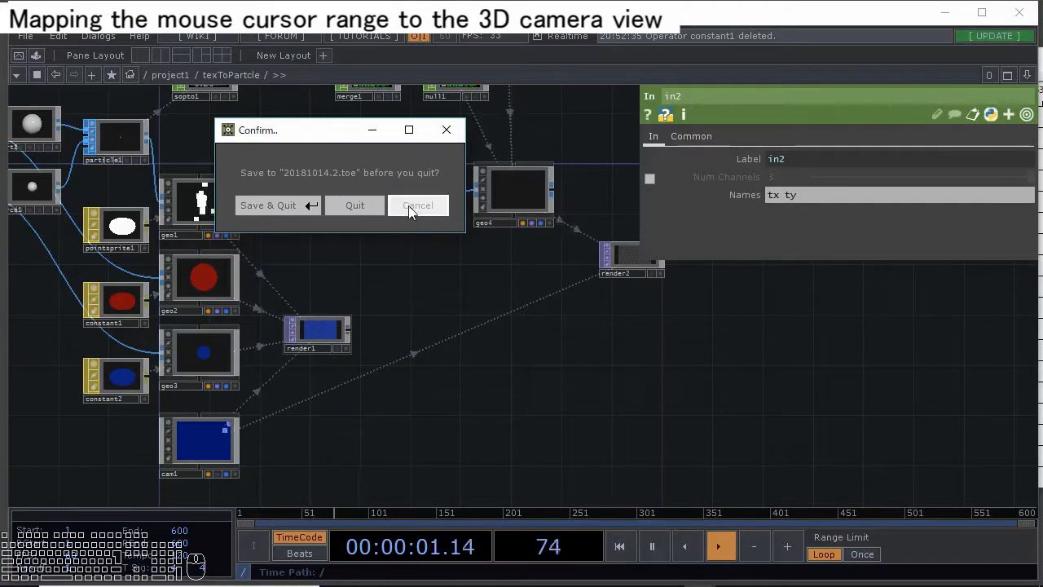
left_click(440, 205)
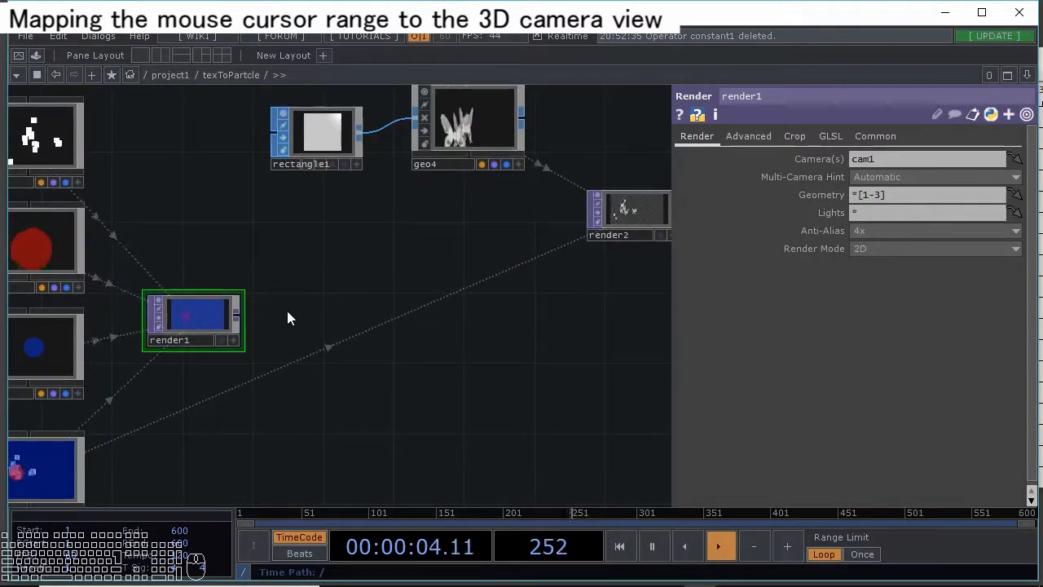
Select cam1 and examine its orthographic projection and ortho width settings.
left_click_drag(288, 316, 435, 208)
left_click(184, 369)
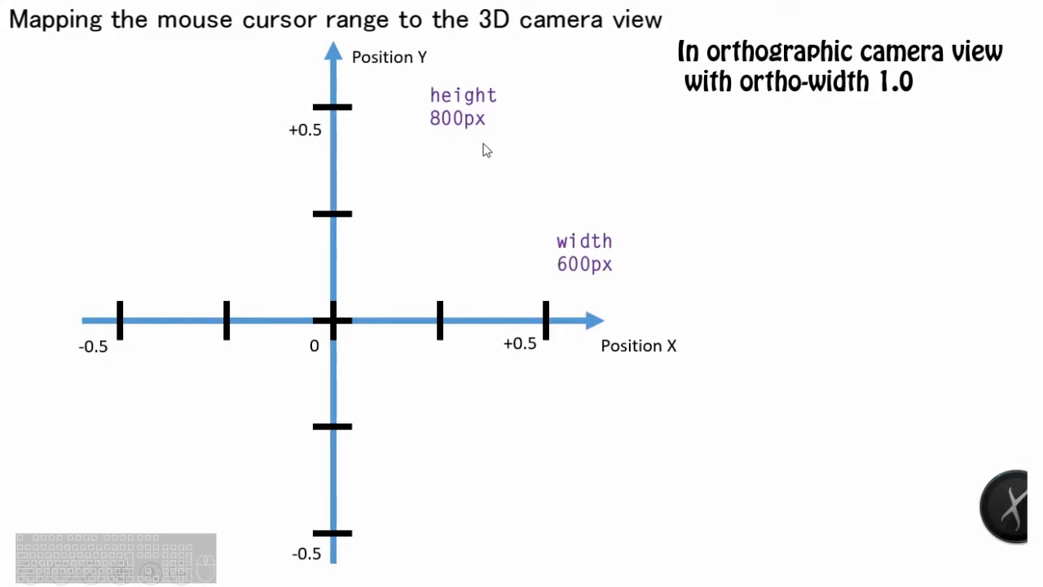
left_click(724, 207)
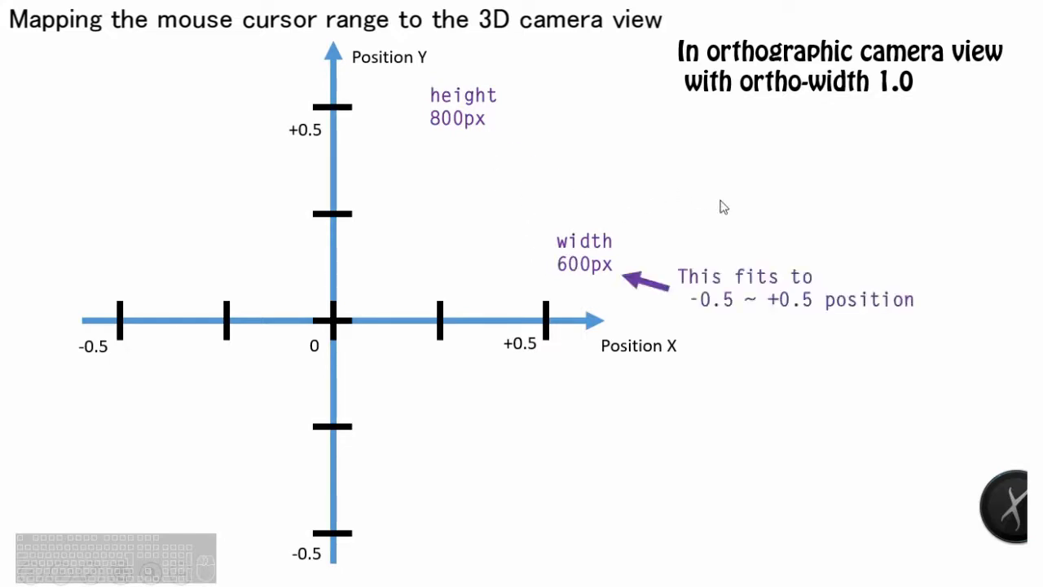
left_click(715, 251)
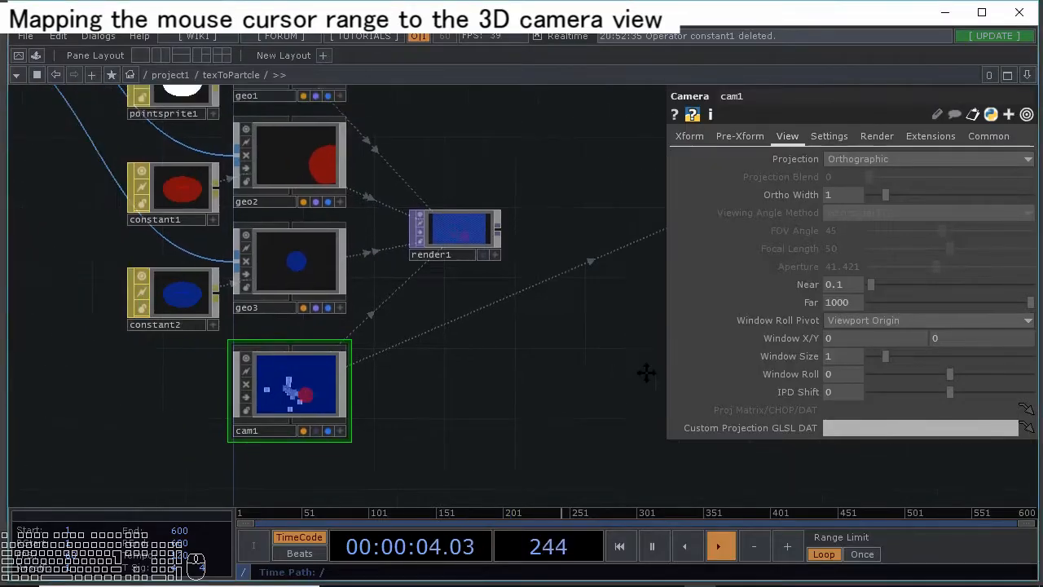
Go up to project1, expand the Width and Height parameters of the texToPartcle container and copy its Width parameter.
scroll(419, 318, "down", 3)
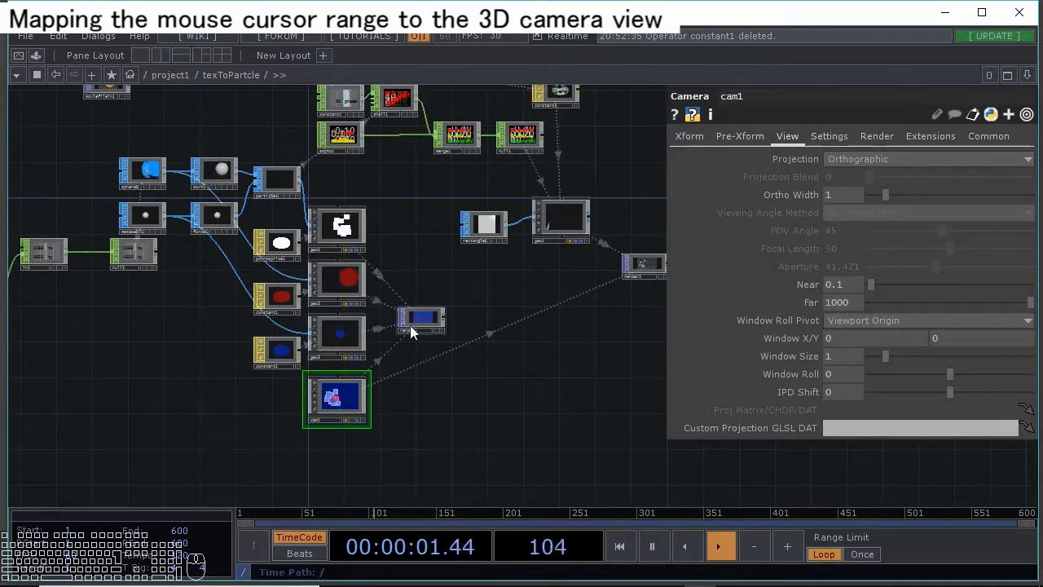
scroll(410, 325, "up", 4)
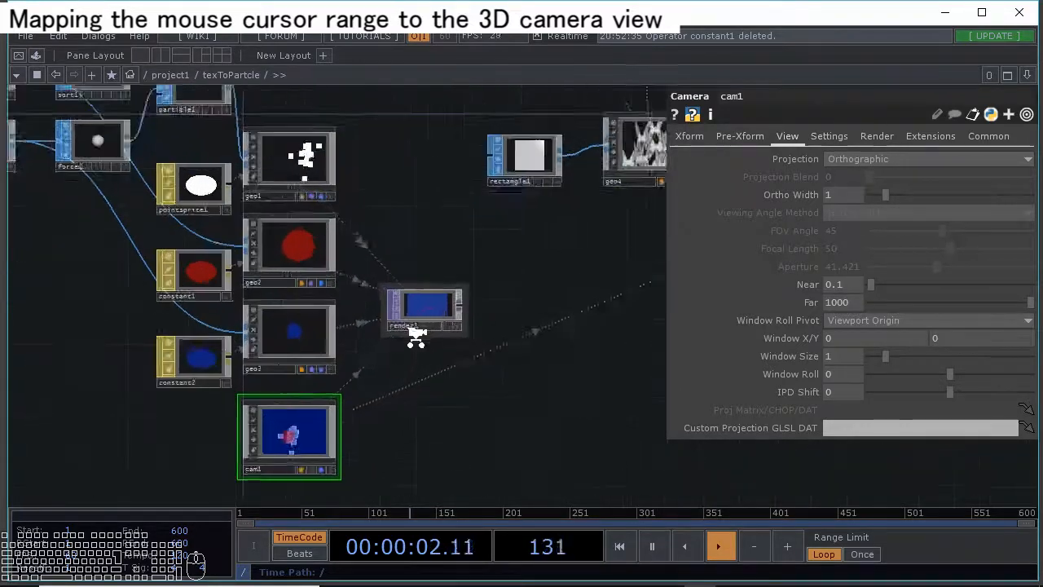
left_click_drag(513, 298, 240, 279)
left_click_drag(573, 315, 486, 350)
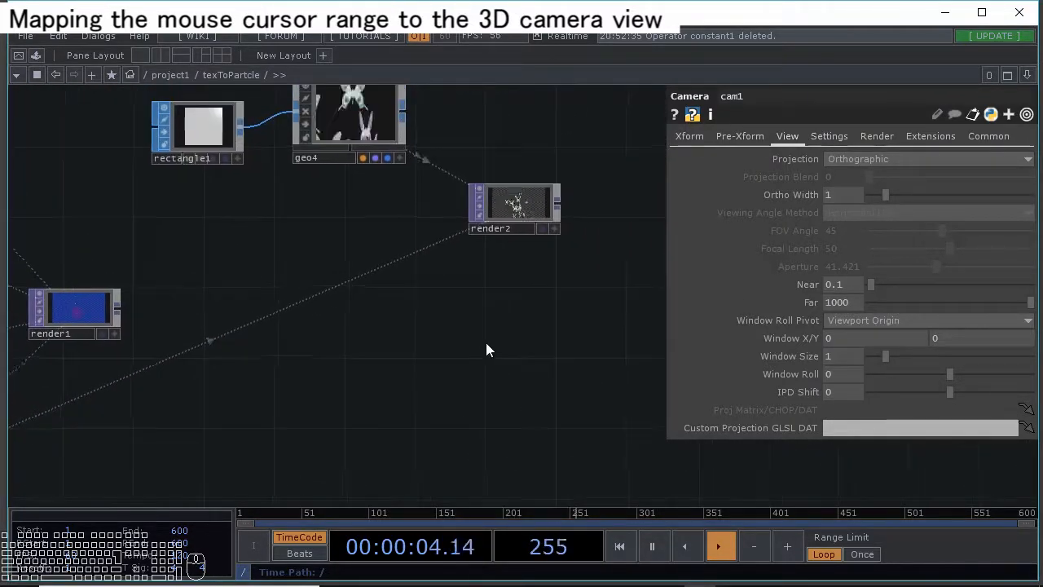
scroll(328, 302, "down", 5)
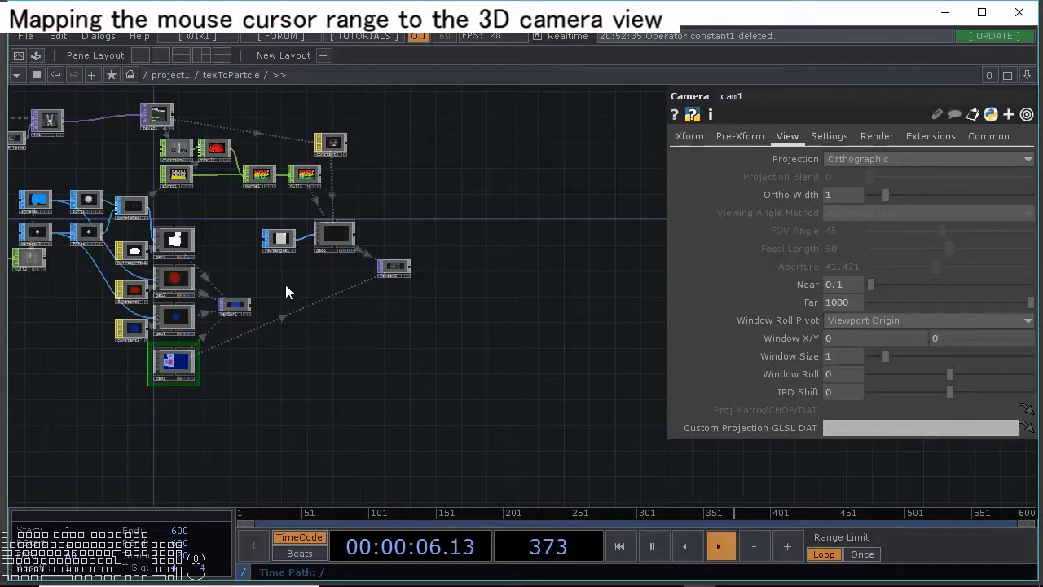
scroll(286, 292, "down", 5)
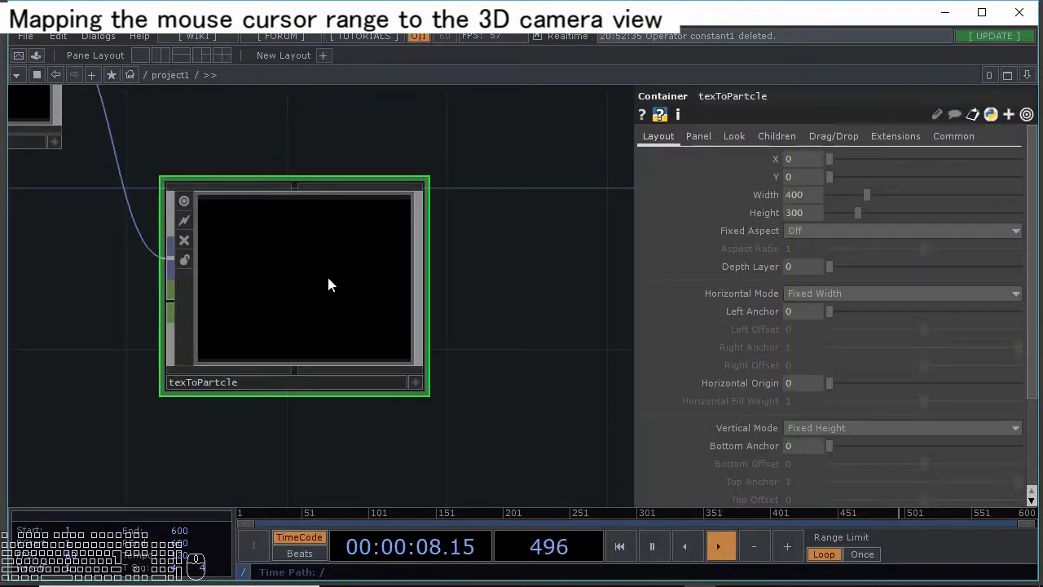
left_click(768, 195)
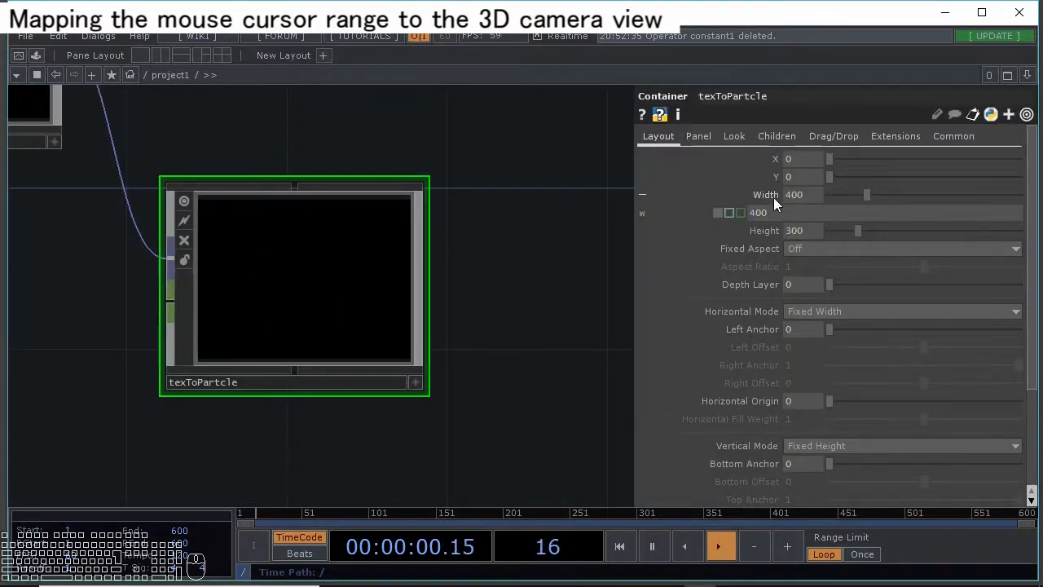
left_click(769, 230)
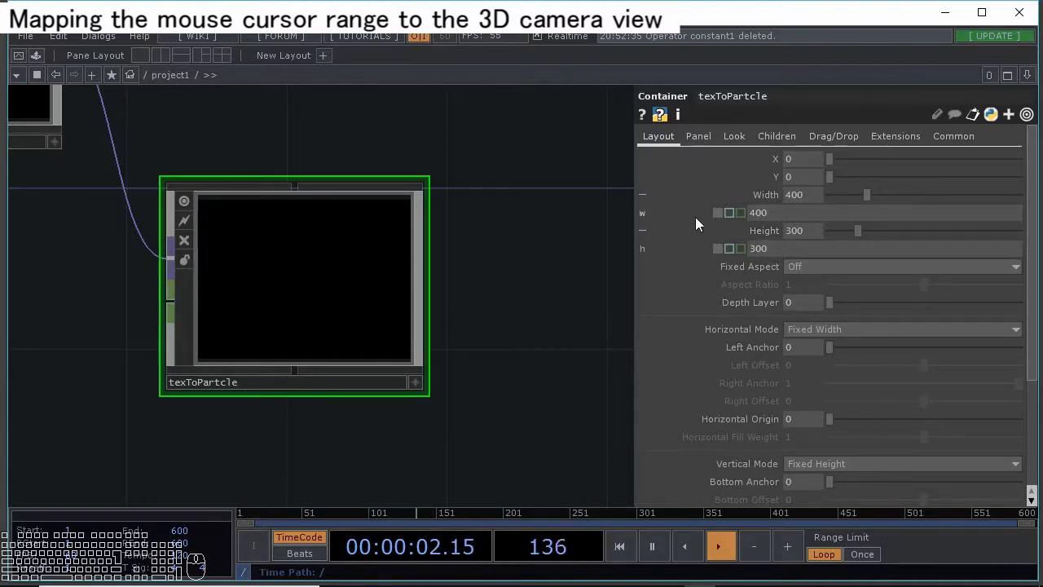
right_click(650, 215)
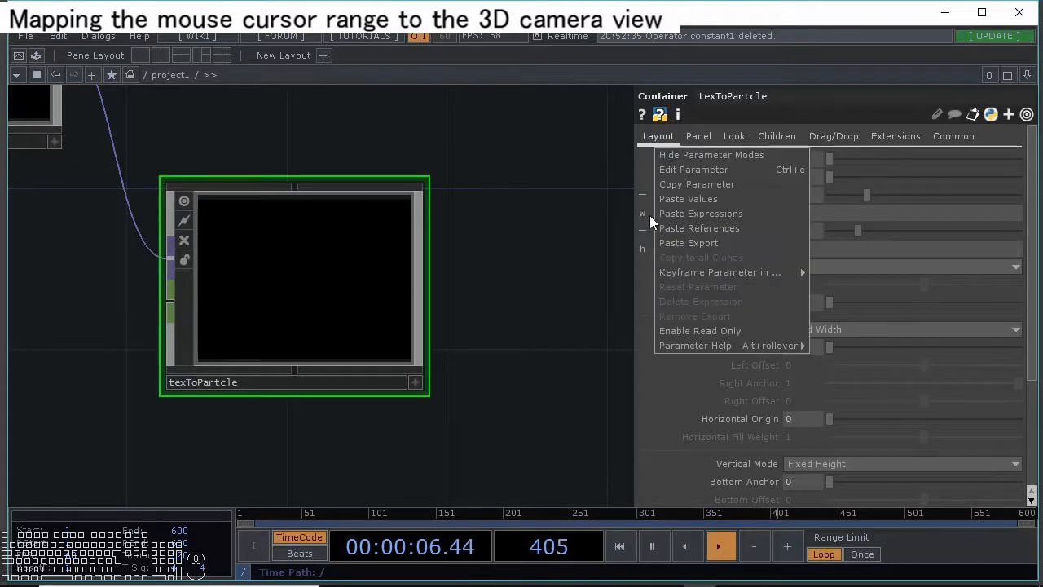
left_click(682, 183)
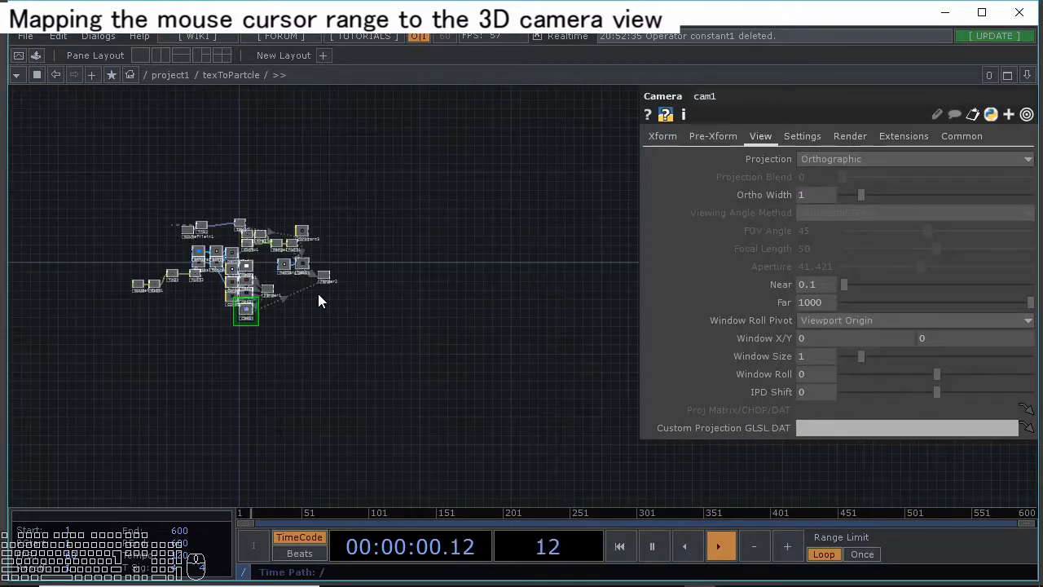
Inside texToPartcle, paste the copied container width as a reference into render1's resolution width.
key("i")
left_click_drag(248, 240, 272, 275)
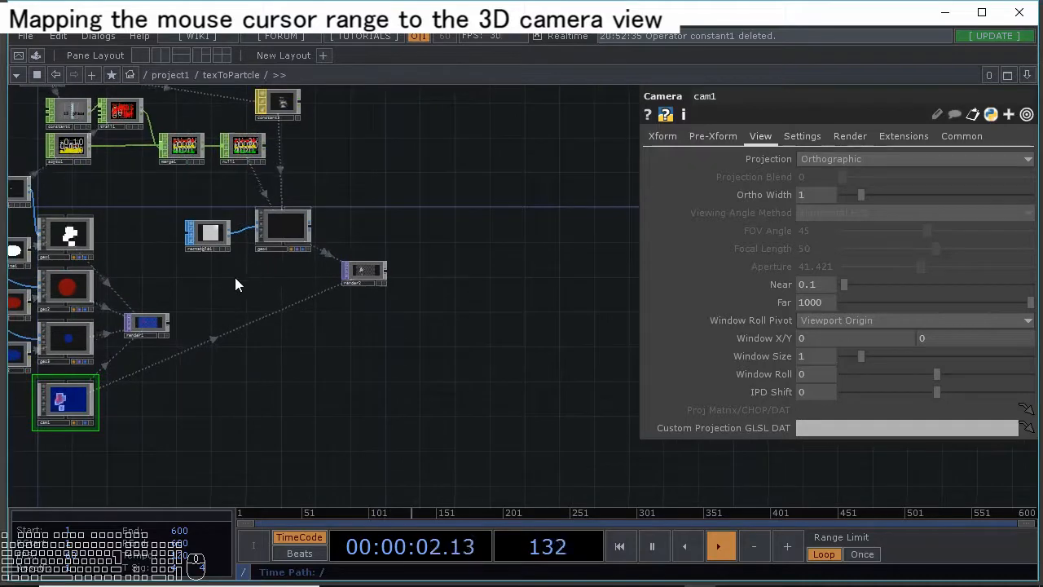
left_click_drag(140, 310, 224, 313)
middle_click_drag(218, 320, 247, 329)
left_click(282, 331)
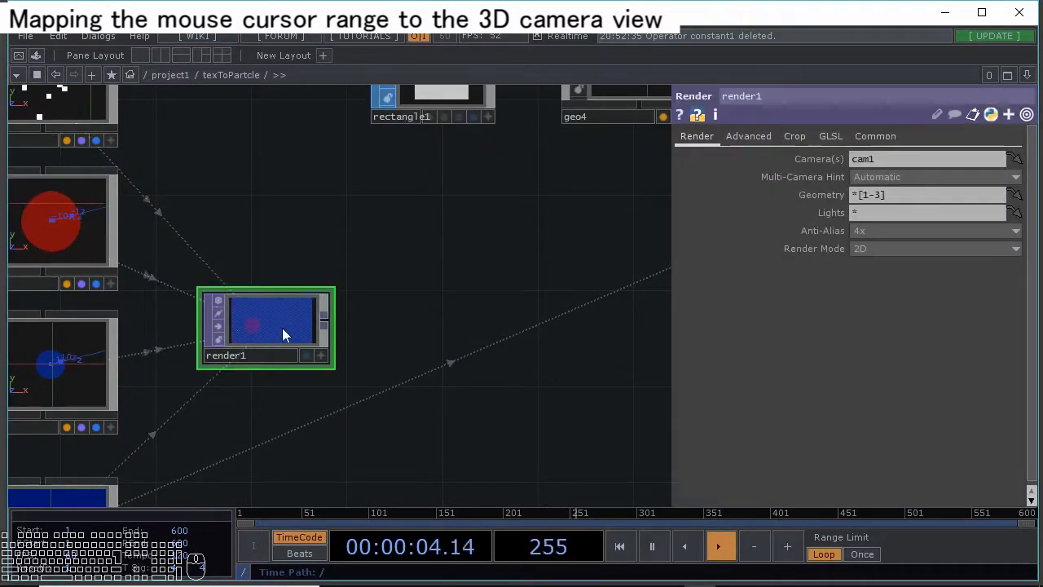
left_click(890, 138)
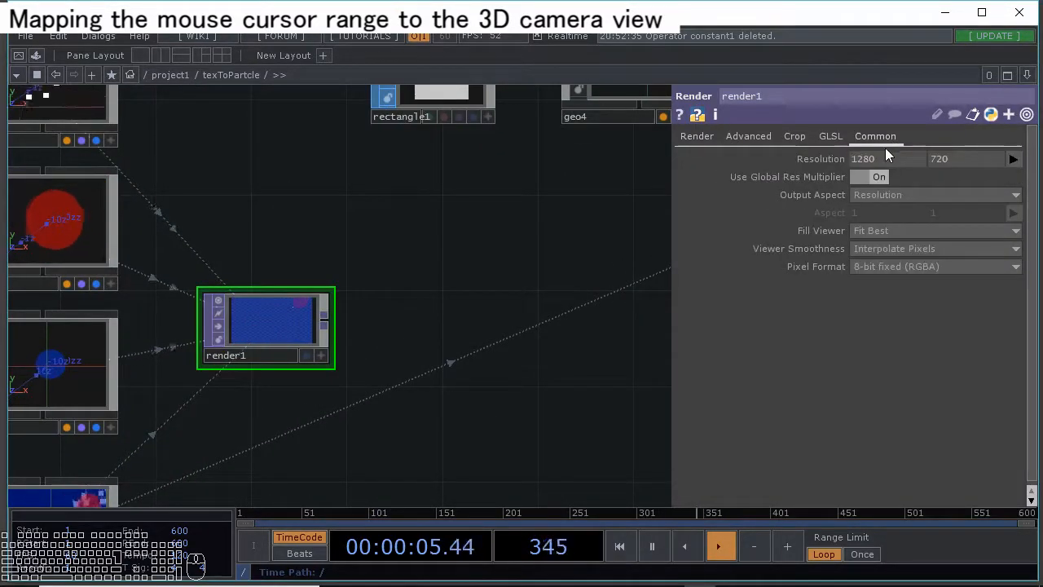
left_click(824, 161)
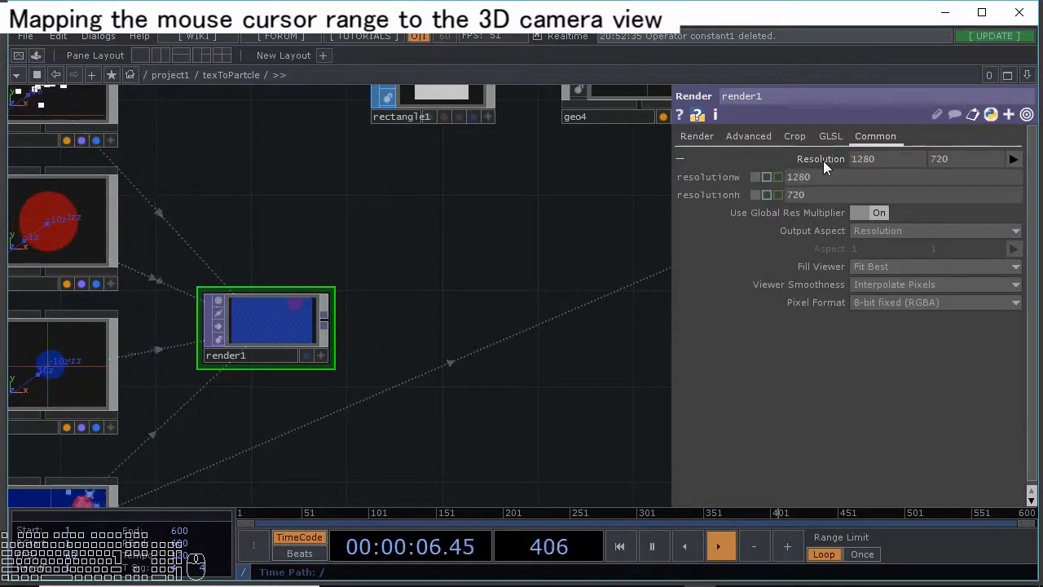
right_click(731, 182)
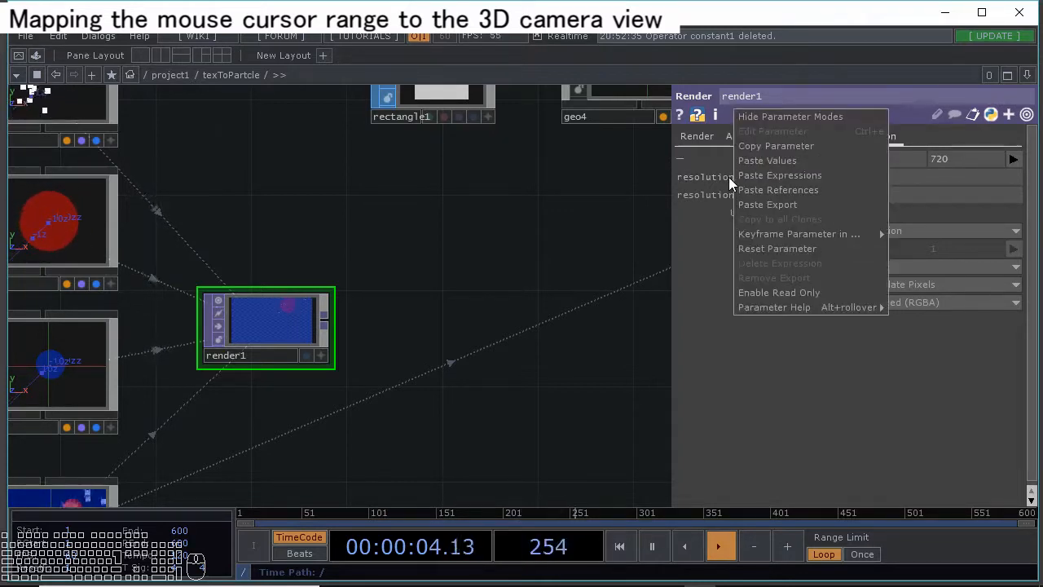
left_click(757, 188)
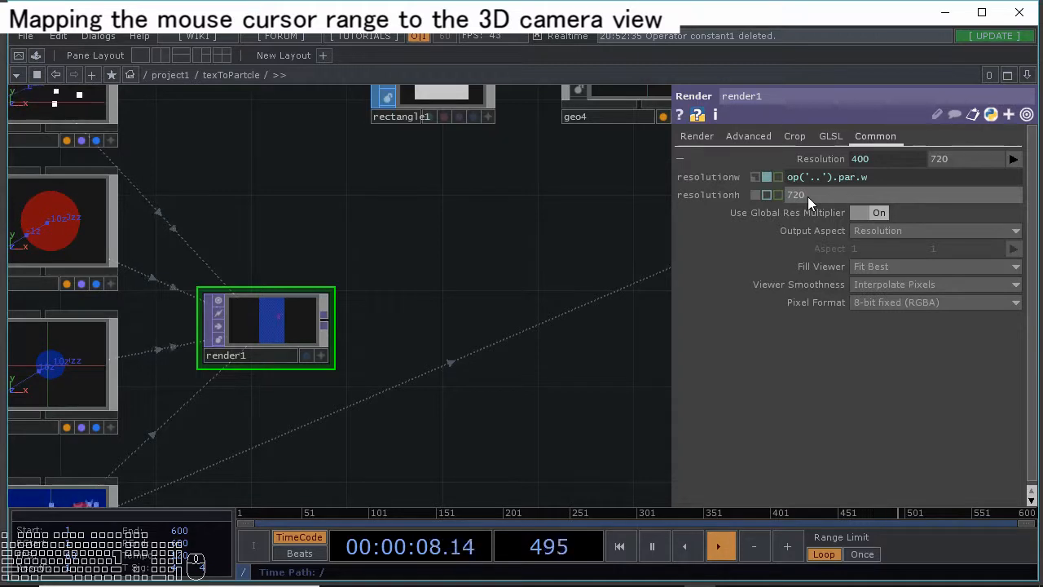
Set render1's resolution height to the expression op('..').par.h by reusing the resolution width expression.
left_click(828, 177)
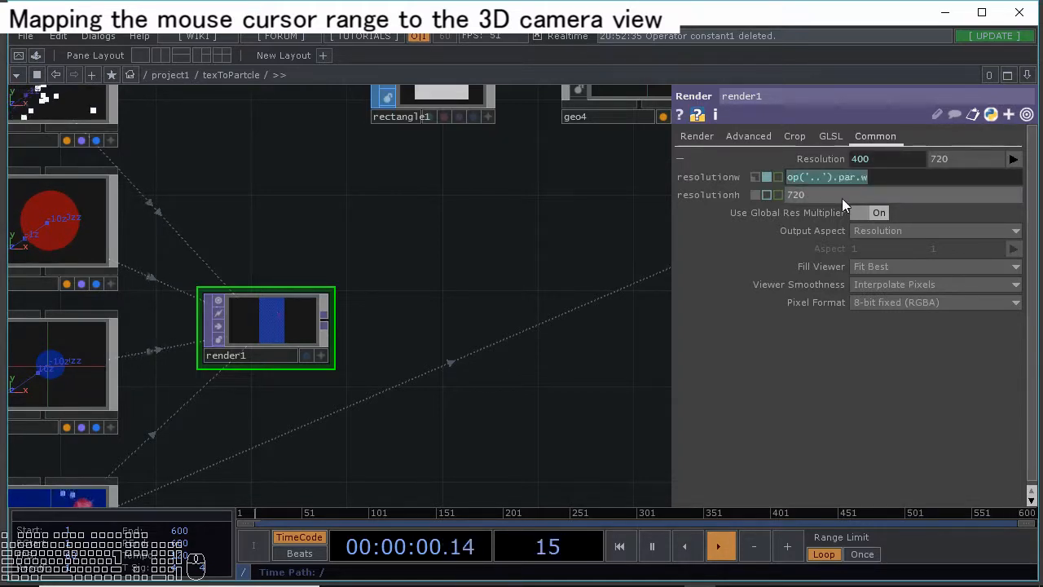
left_click(842, 198)
key("ctrl+v")
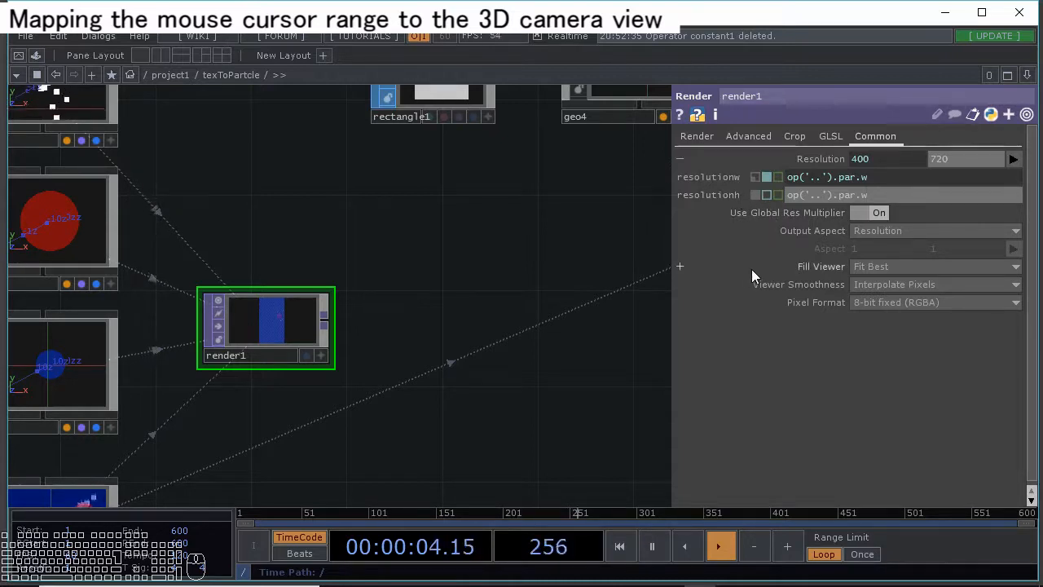
key("BackSpace")
type("h")
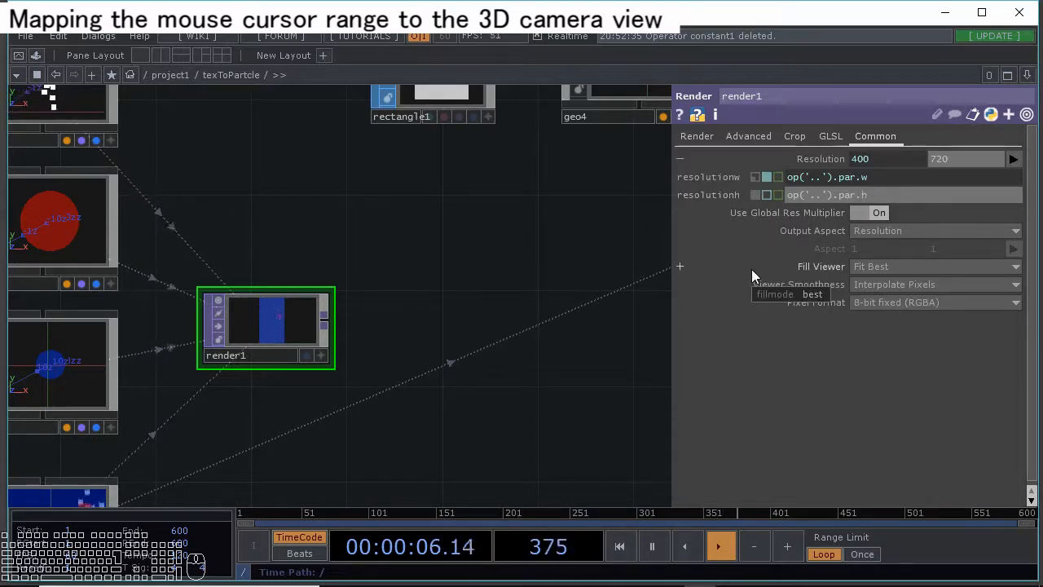
key("Return")
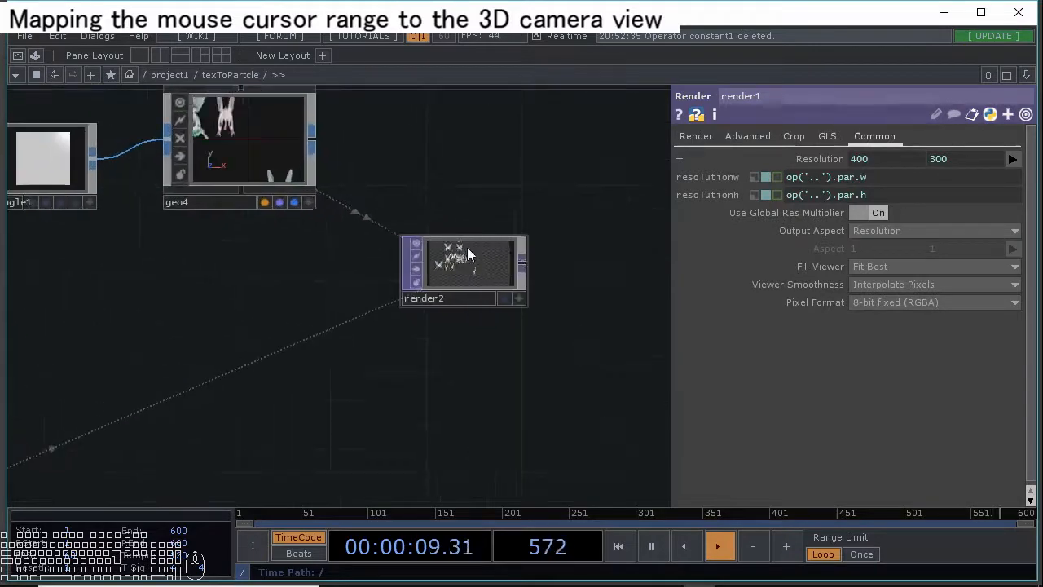
Set render2's resolution width to the copied expression op('..').par.w.
left_click(465, 252)
scroll(480, 263, "up", 4)
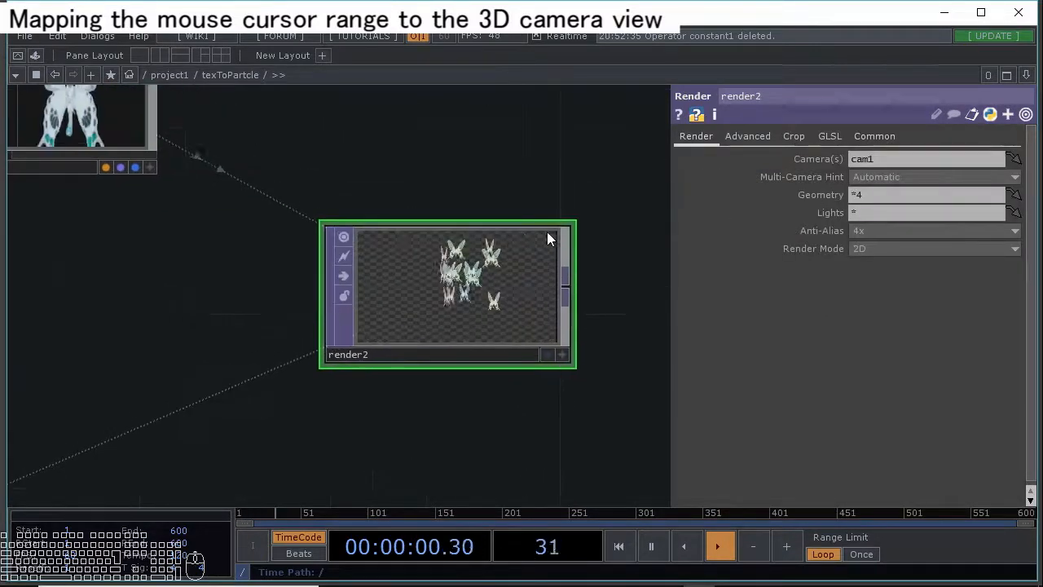
left_click(884, 136)
left_click(821, 159)
left_click(847, 177)
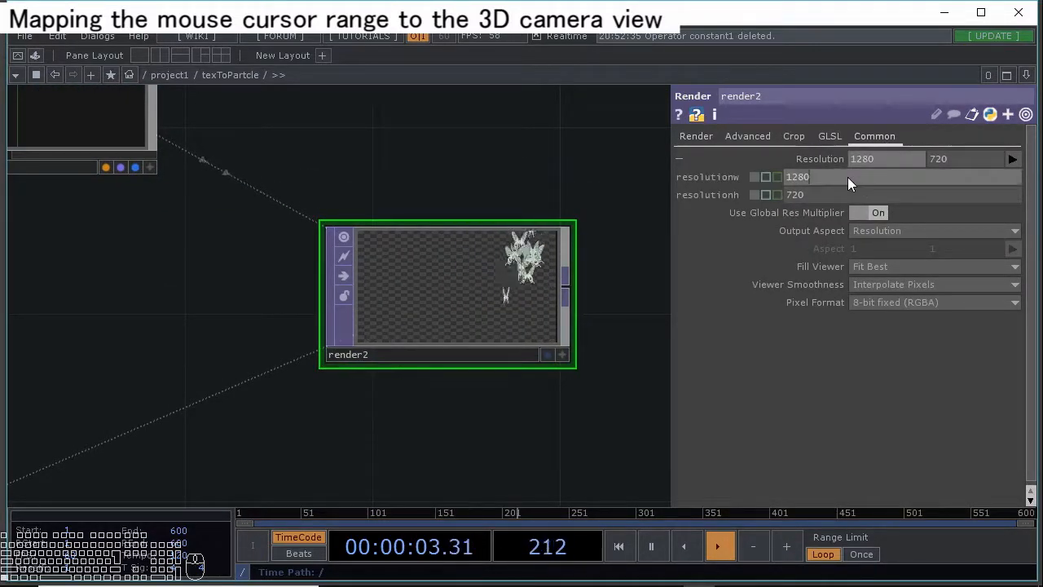
key("ctrl+v")
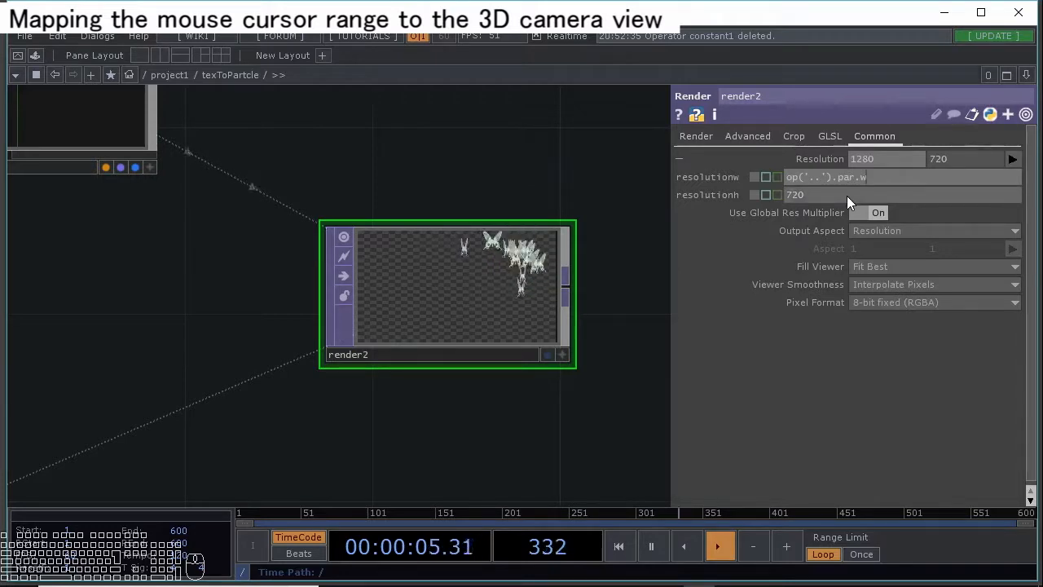
Set render2's resolution height to the expression op('..').par.h by adapting the pasted width expression.
left_click(852, 197)
key("ctrl+v")
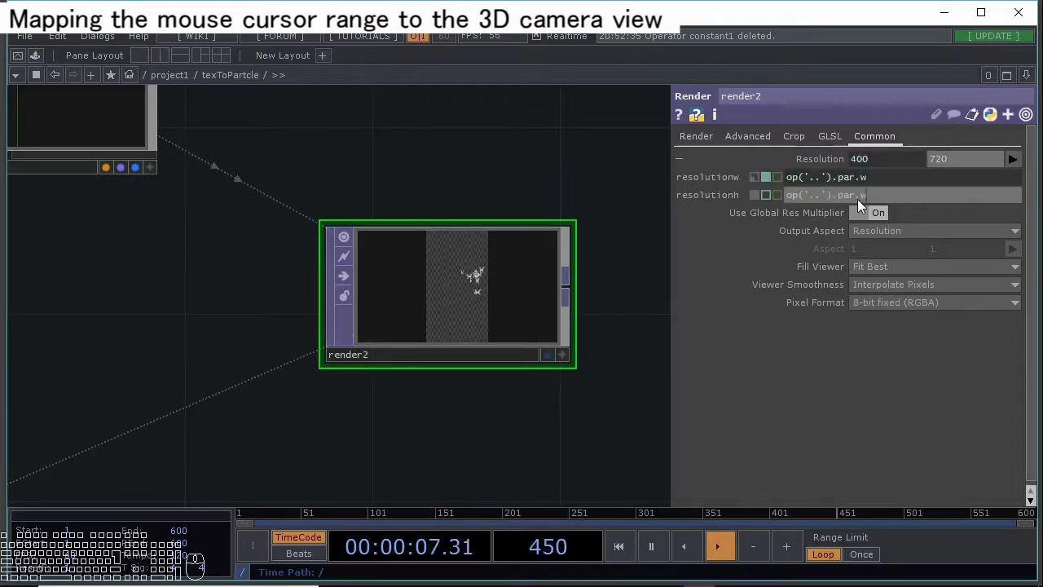
key("BackSpace")
type("h")
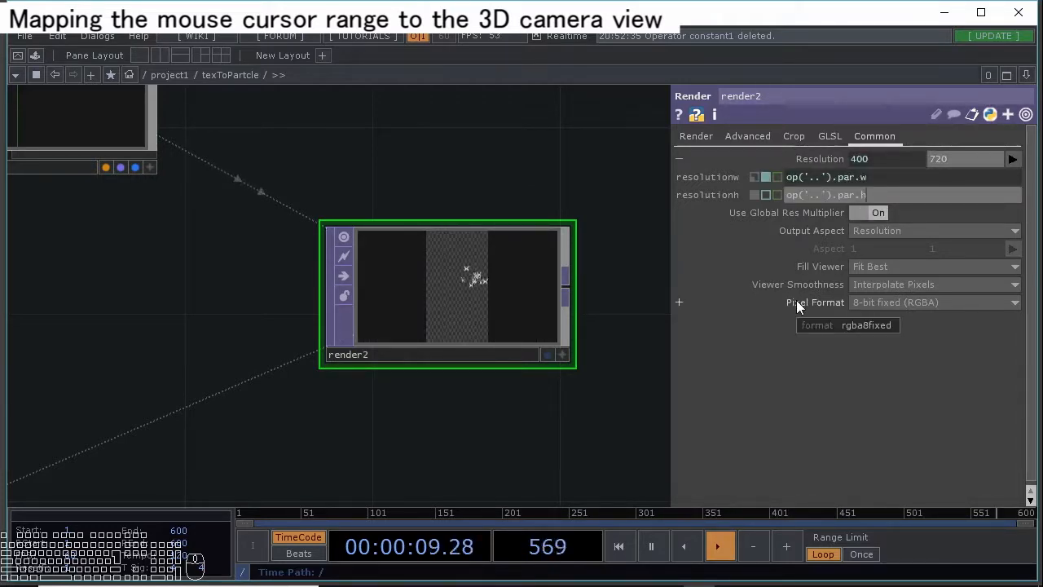
key("Return")
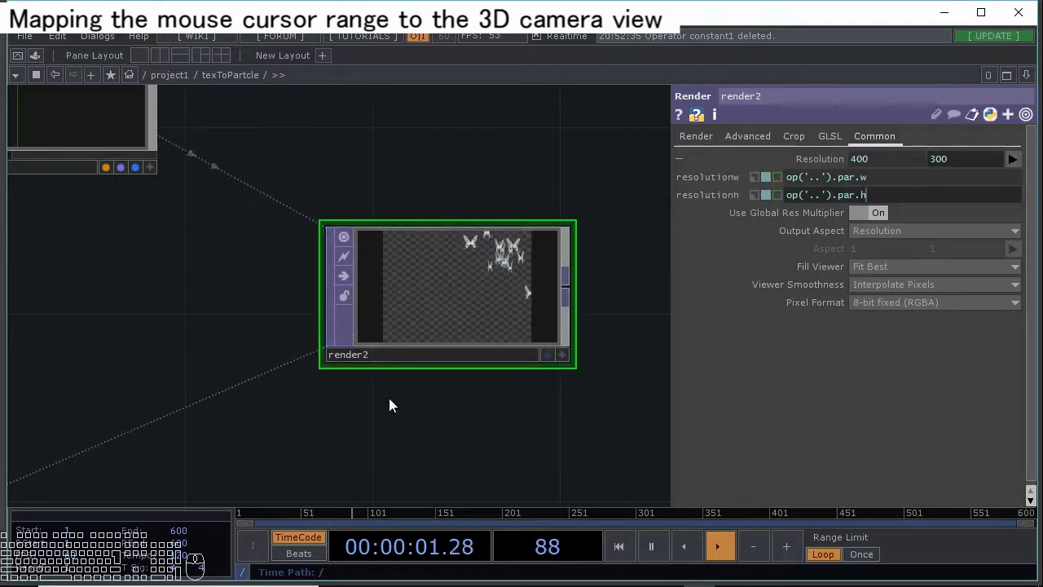
Go up to project1 and set the texToPartcle container's width to 1280 and height to 720.
scroll(258, 316, "down", 8)
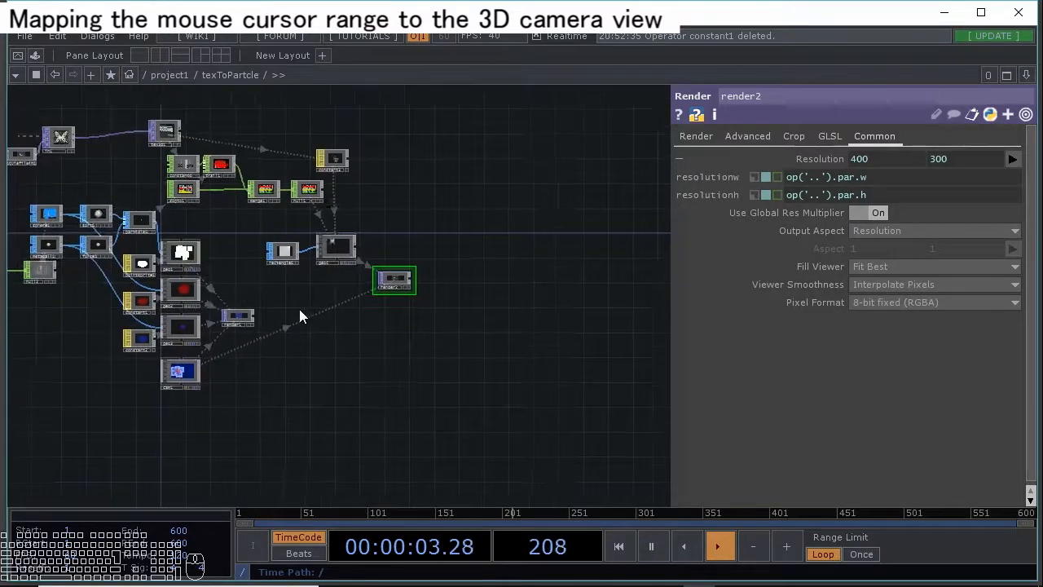
scroll(300, 317, "up", 5)
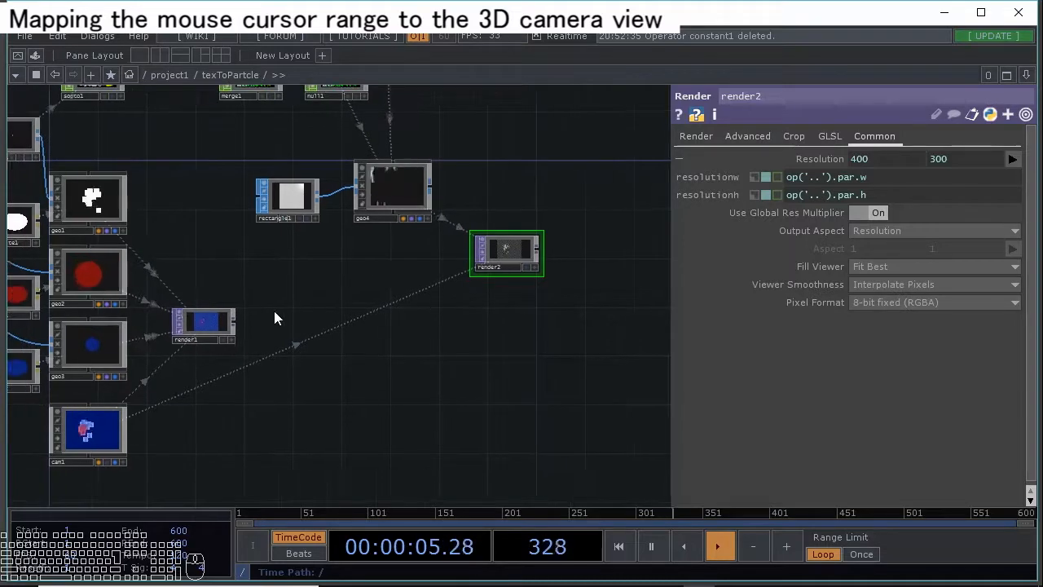
scroll(278, 304, "down", 10)
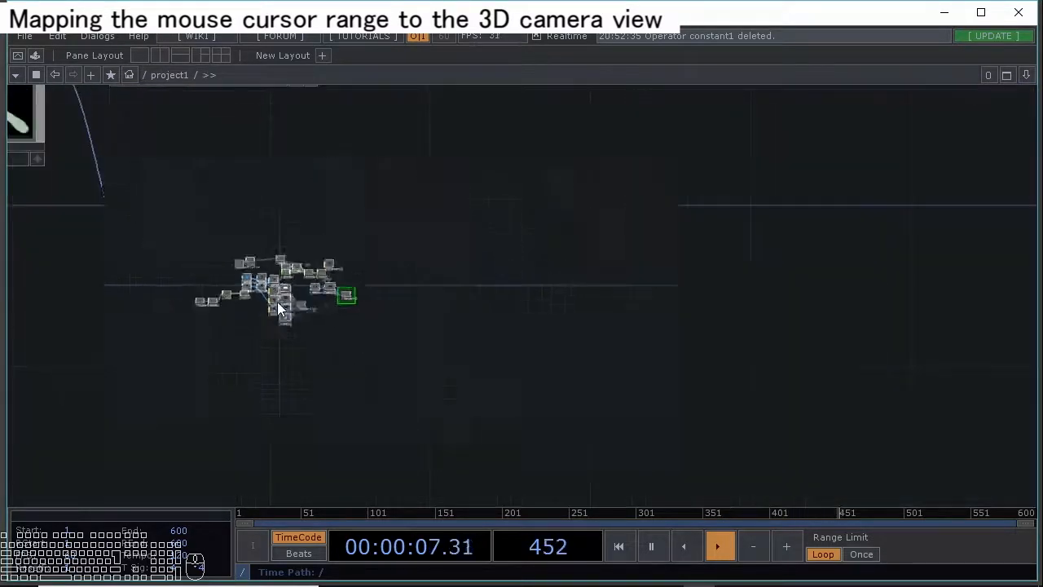
key("p")
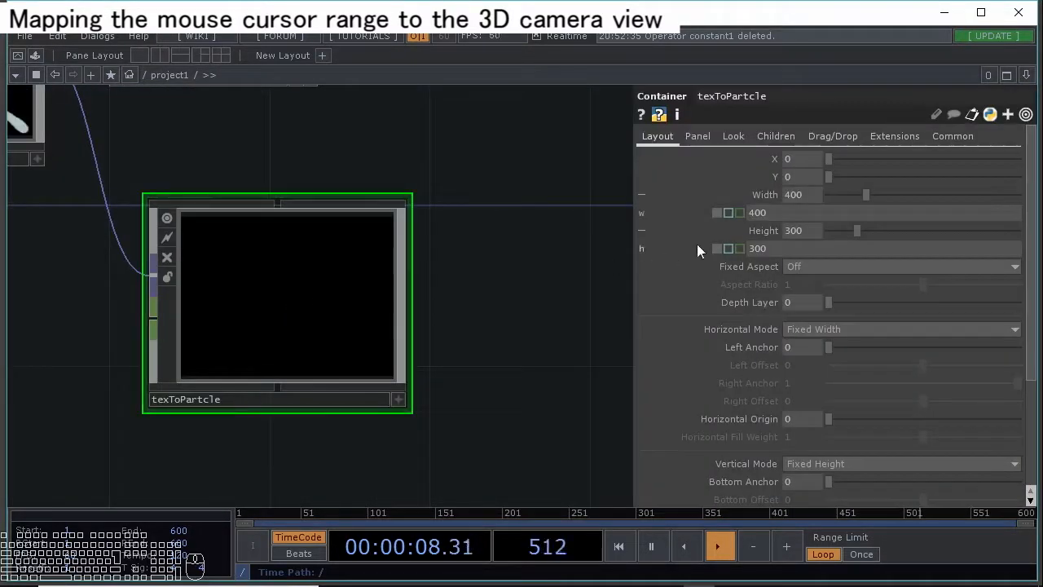
left_click(807, 194)
type("1280")
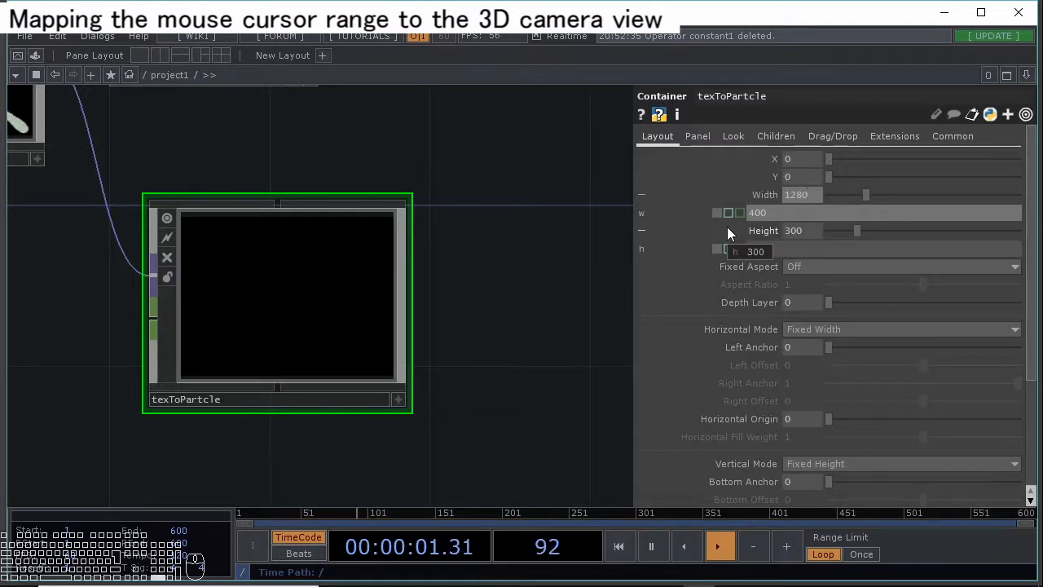
key("Return")
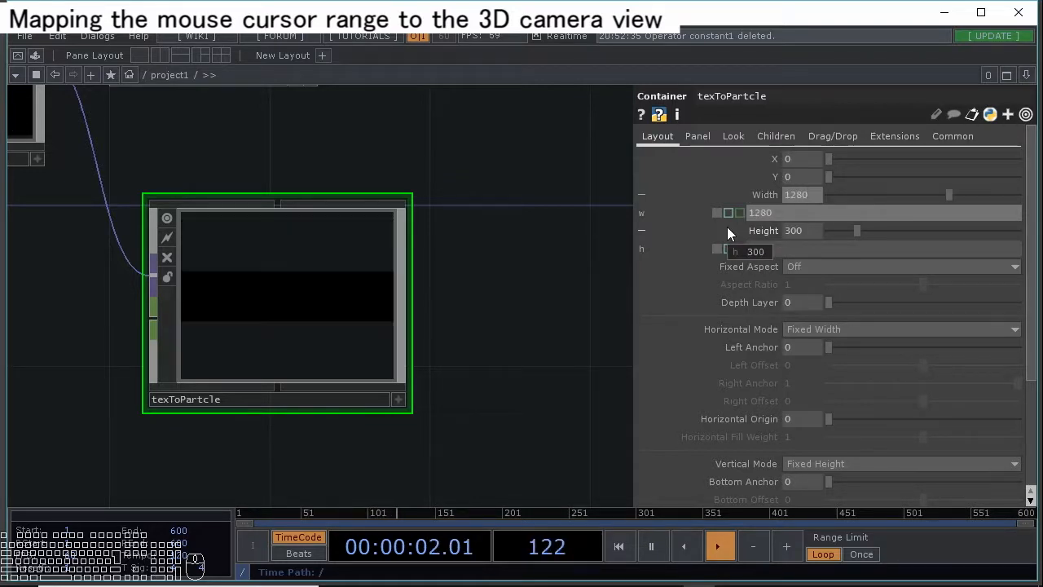
left_click(815, 232)
type("720")
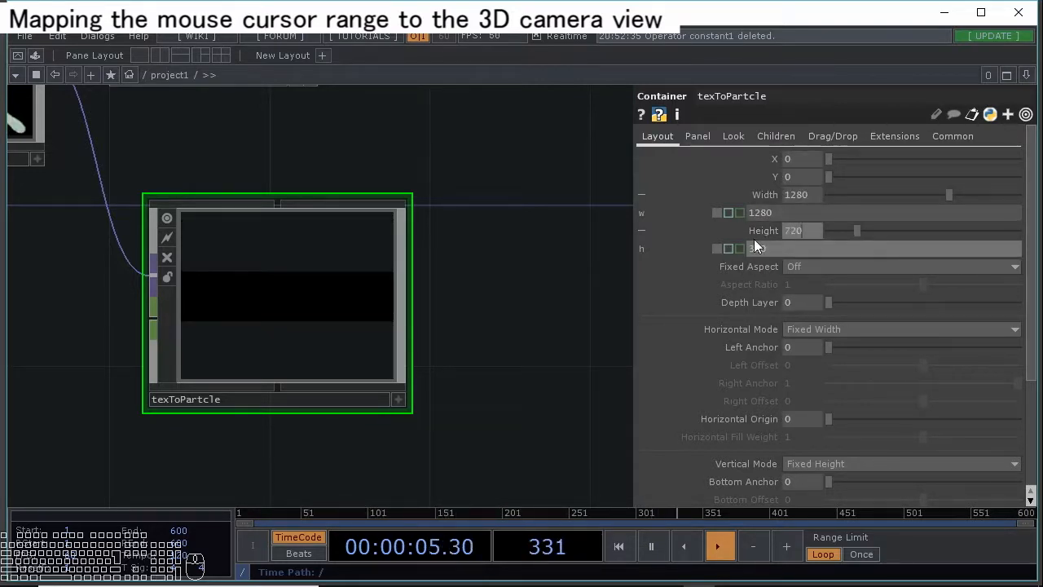
key("Return")
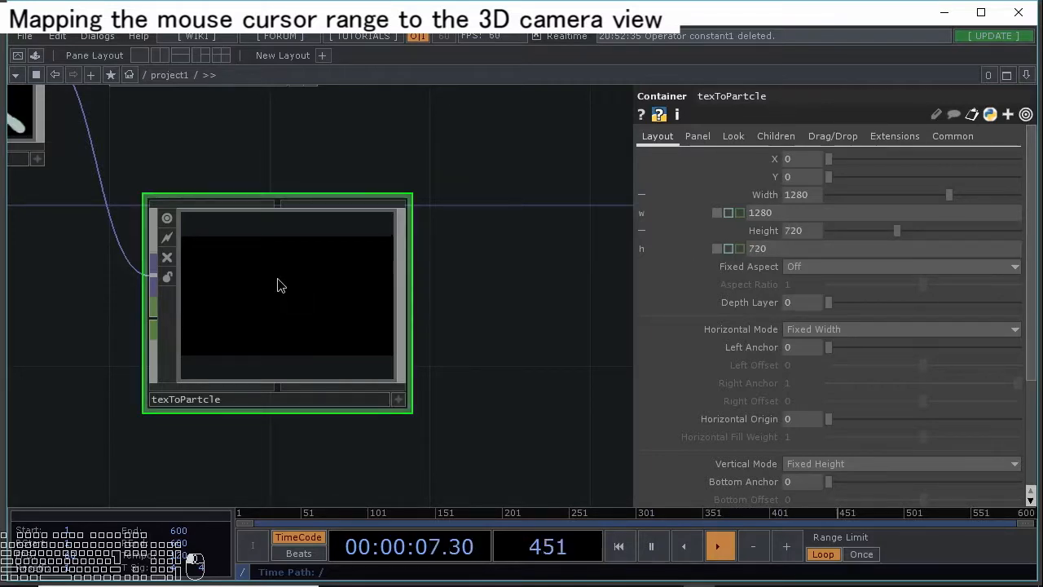
Inside the container, add a Parameter CHOP below in2 in the mouse channel network.
key("i")
scroll(259, 329, "up", 5)
left_click_drag(130, 307, 408, 306)
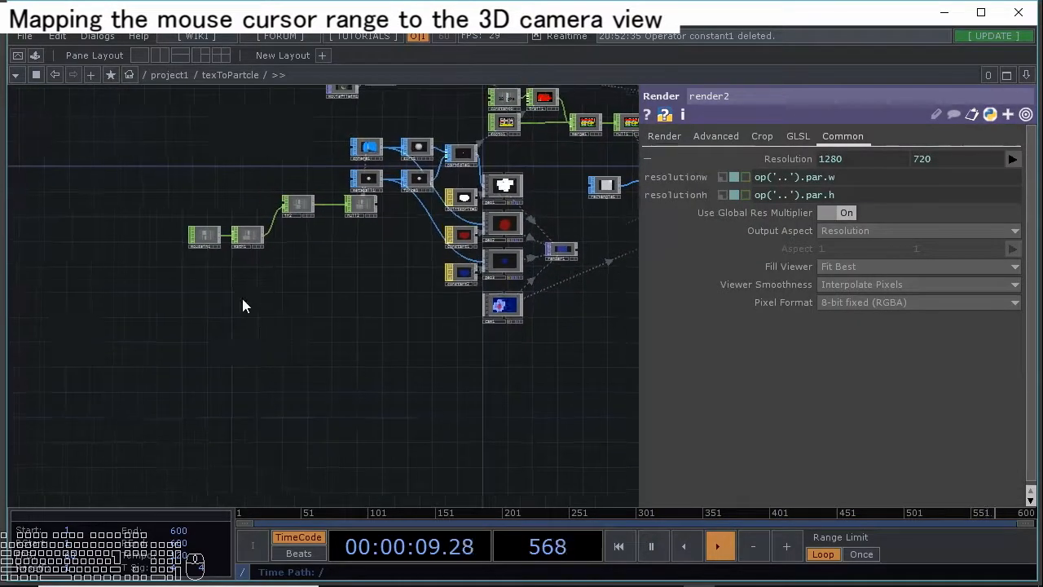
left_click_drag(242, 295, 245, 335)
scroll(246, 326, "up", 3)
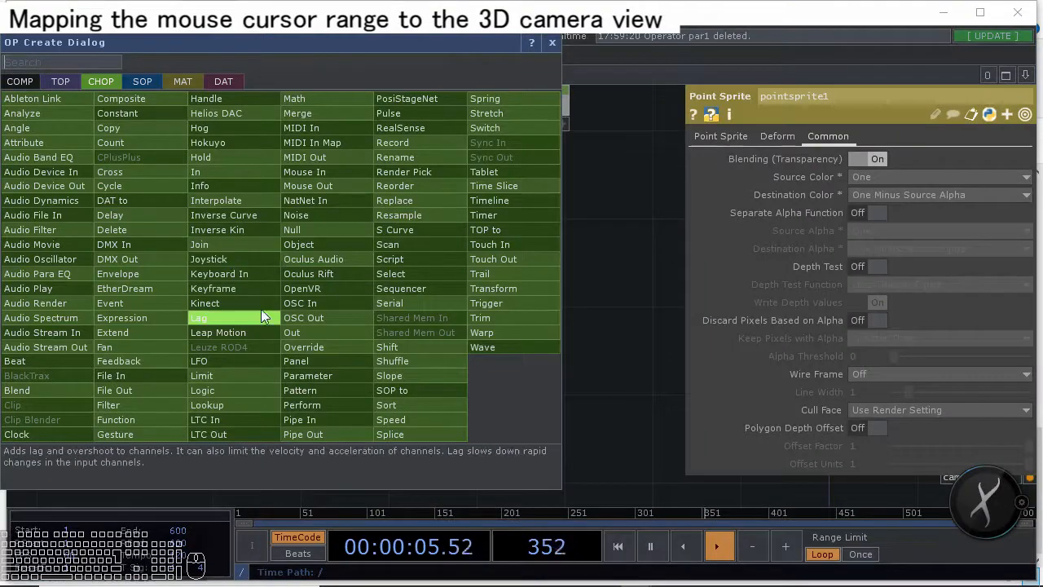
left_click(323, 372)
left_click(219, 254)
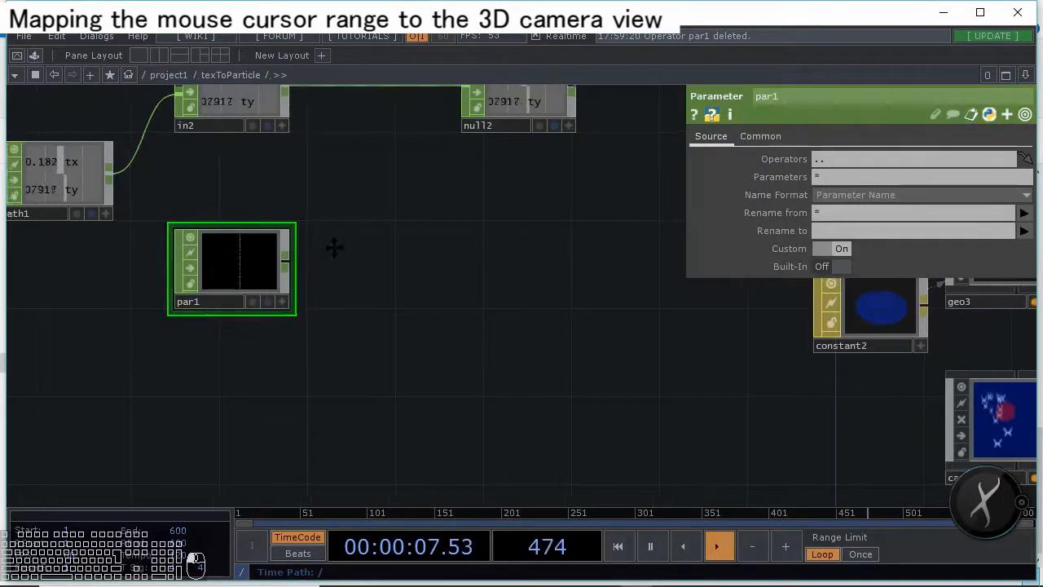
scroll(272, 276, "up", 3)
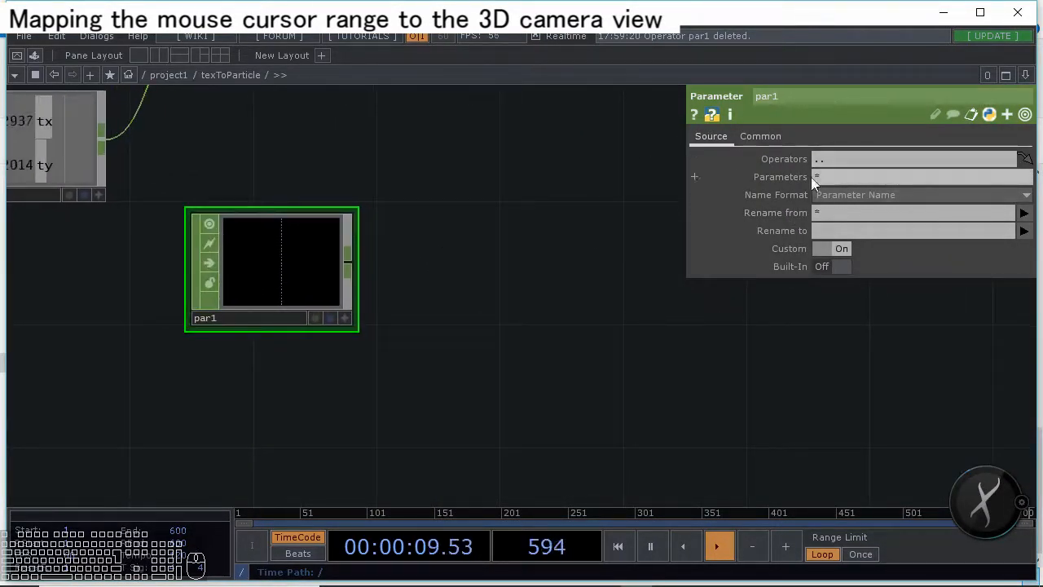
Check the parent container's layout parameters and turn on Built-In parameters for par1.
scroll(582, 256, "down", 8)
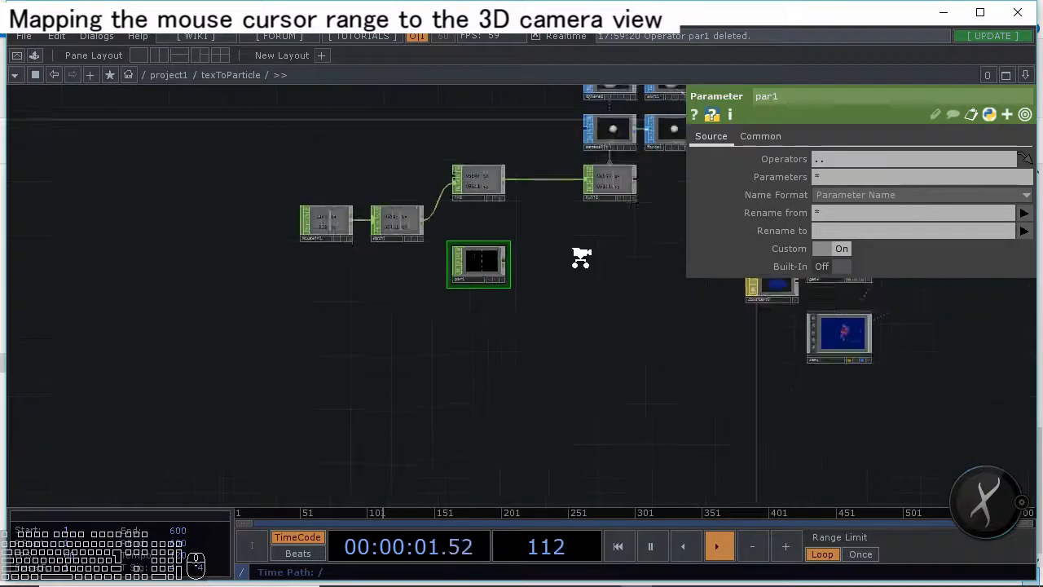
scroll(578, 289, "down", 2)
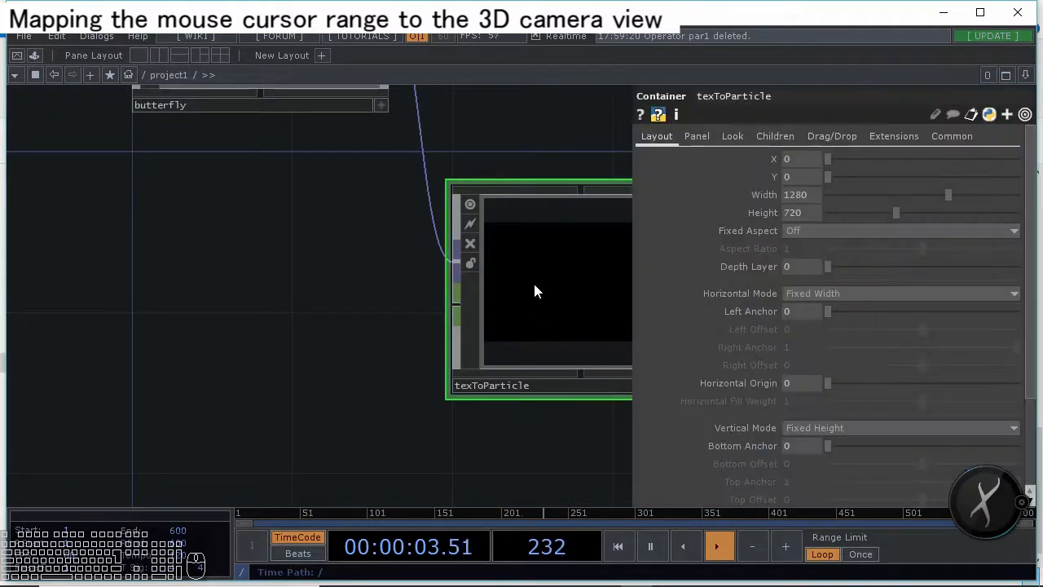
left_click_drag(577, 432, 406, 439)
scroll(399, 314, "up", 8)
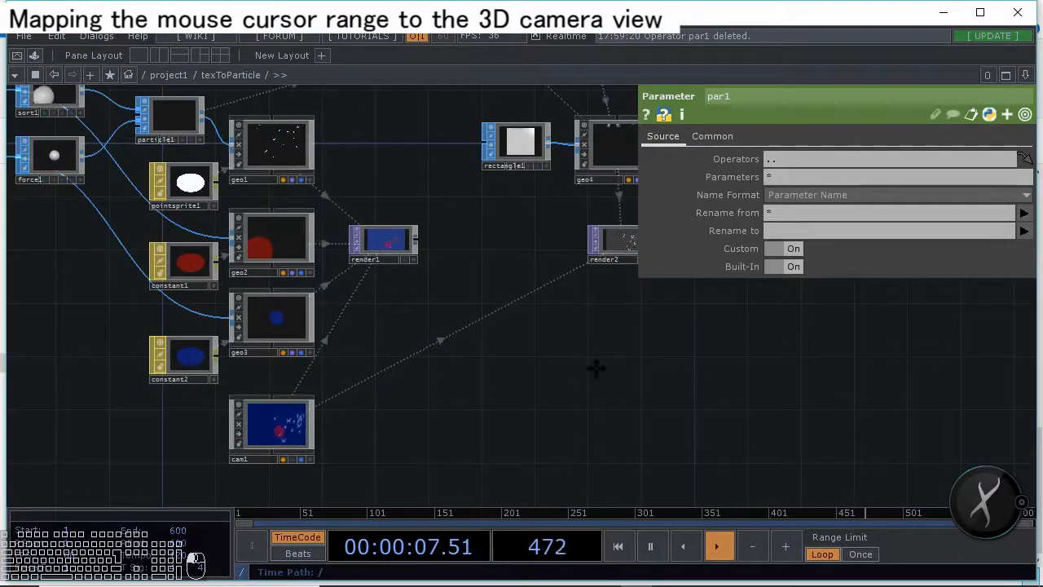
left_click_drag(597, 368, 766, 377)
left_click_drag(117, 307, 379, 307)
scroll(226, 338, "up", 6)
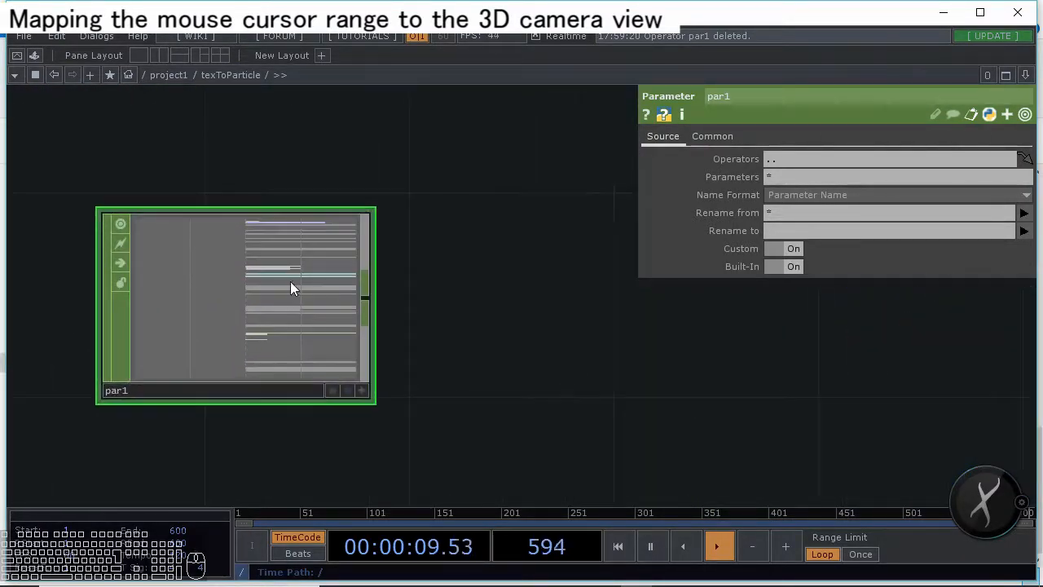
Go up to project1 and examine the texToParticle container's Look, Children, Drag/Drop, Panel and Layout parameters.
scroll(366, 345, "down", 10)
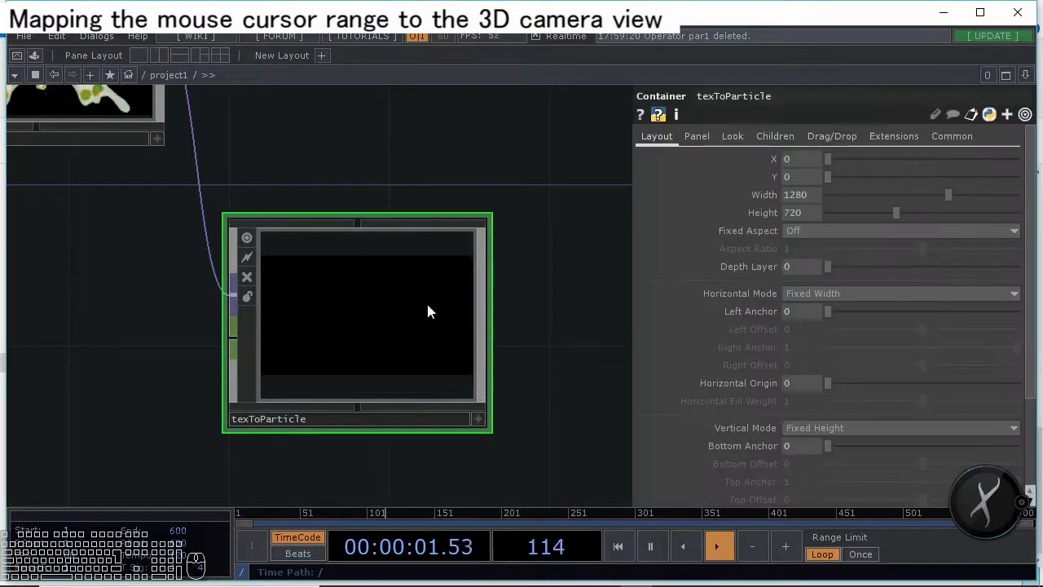
left_click(736, 137)
left_click(775, 136)
left_click(827, 135)
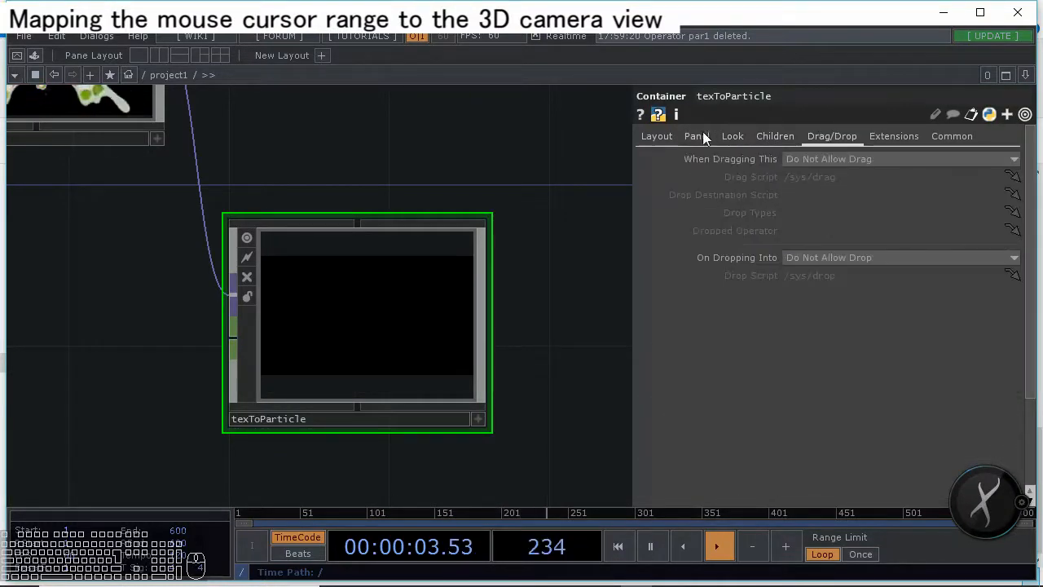
left_click(698, 137)
left_click(655, 136)
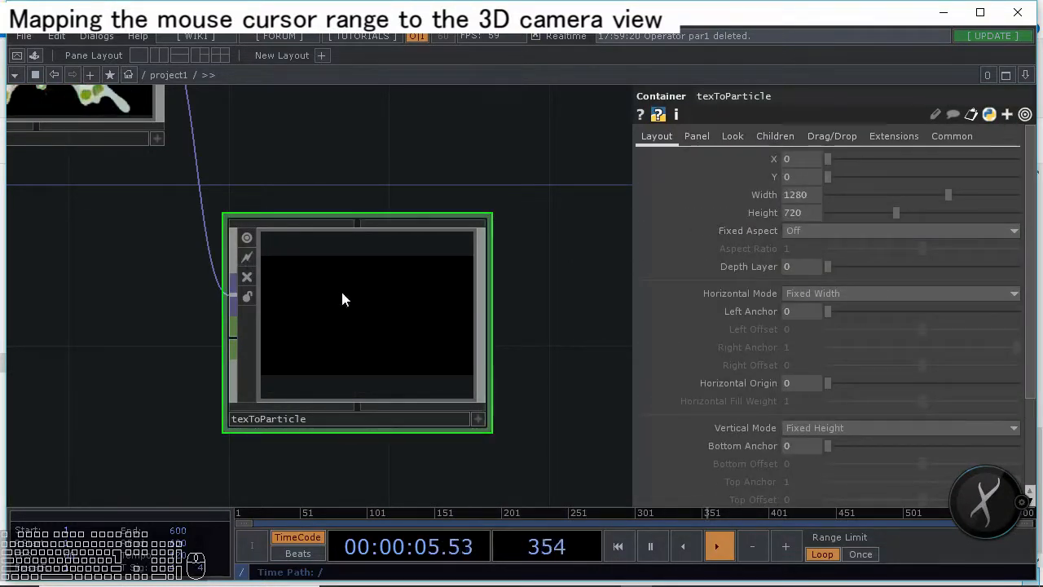
Inside texToParticle, limit par1's Parameters to w and h.
scroll(341, 293, "up", 3)
scroll(351, 334, "up", 5)
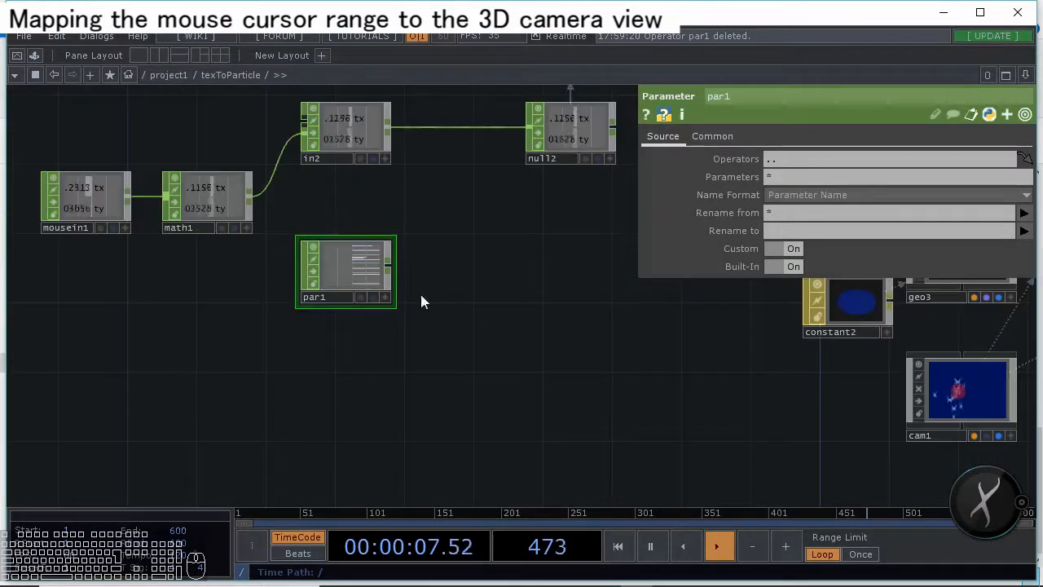
scroll(399, 315, "up", 5)
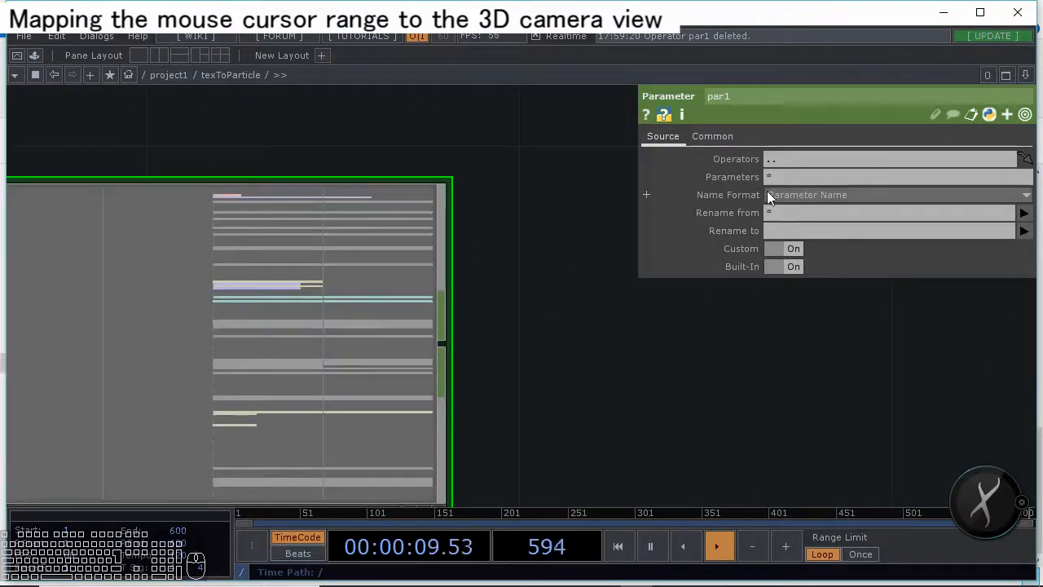
left_click_drag(775, 178, 718, 191)
key("BackSpace")
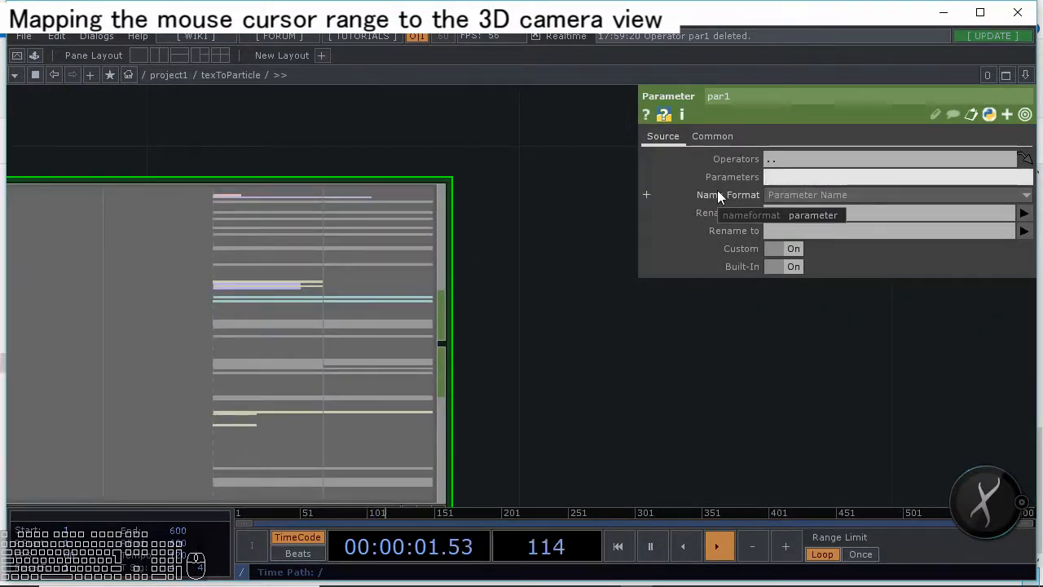
type("w h")
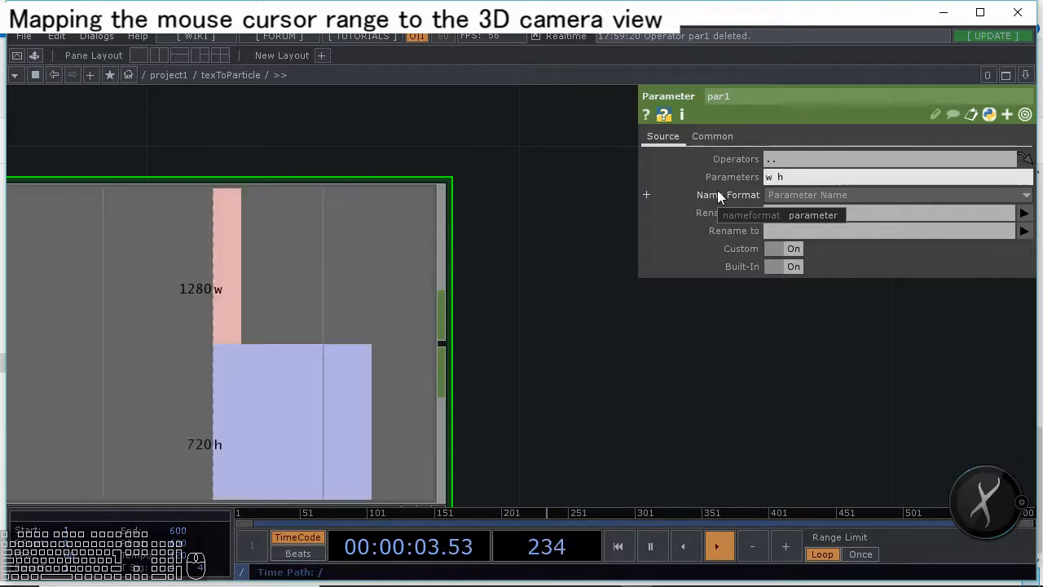
Examine the network from par1 across to the camera and the render1 and render2 nodes.
scroll(508, 333, "down", 5)
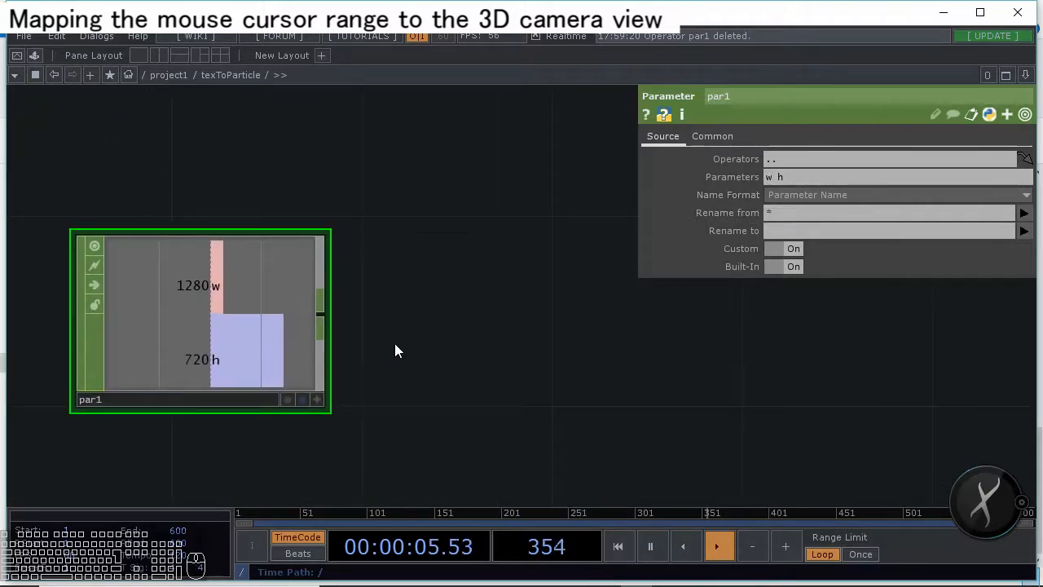
left_click_drag(644, 344, 491, 364)
scroll(555, 359, "down", 5)
left_click_drag(681, 349, 422, 360)
scroll(461, 327, "down", 4)
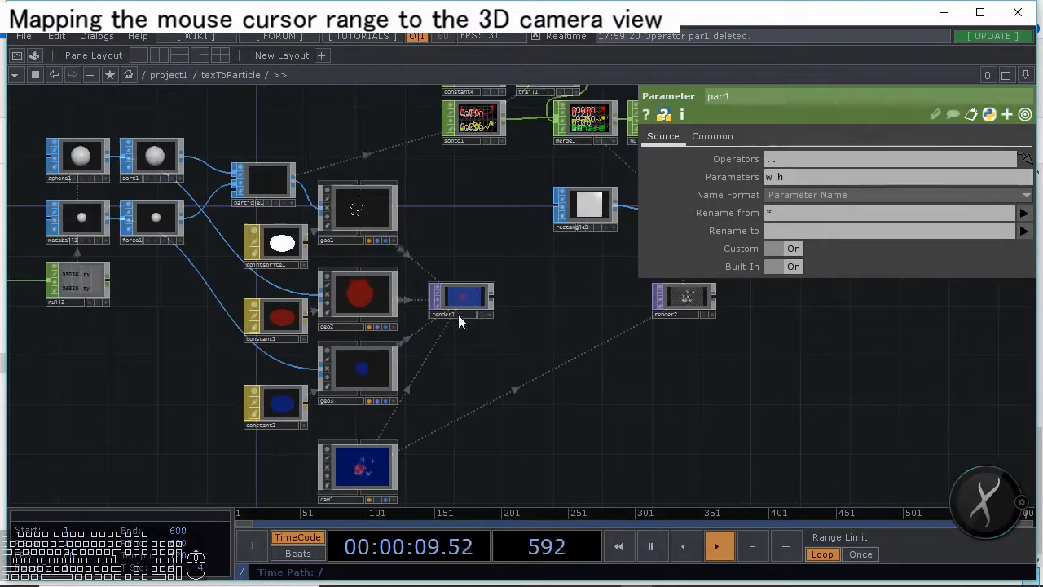
scroll(458, 315, "up", 4)
left_click_drag(665, 344, 863, 326)
left_click_drag(939, 251, 1006, 236)
left_click_drag(351, 363, 722, 343)
scroll(424, 361, "up", 4)
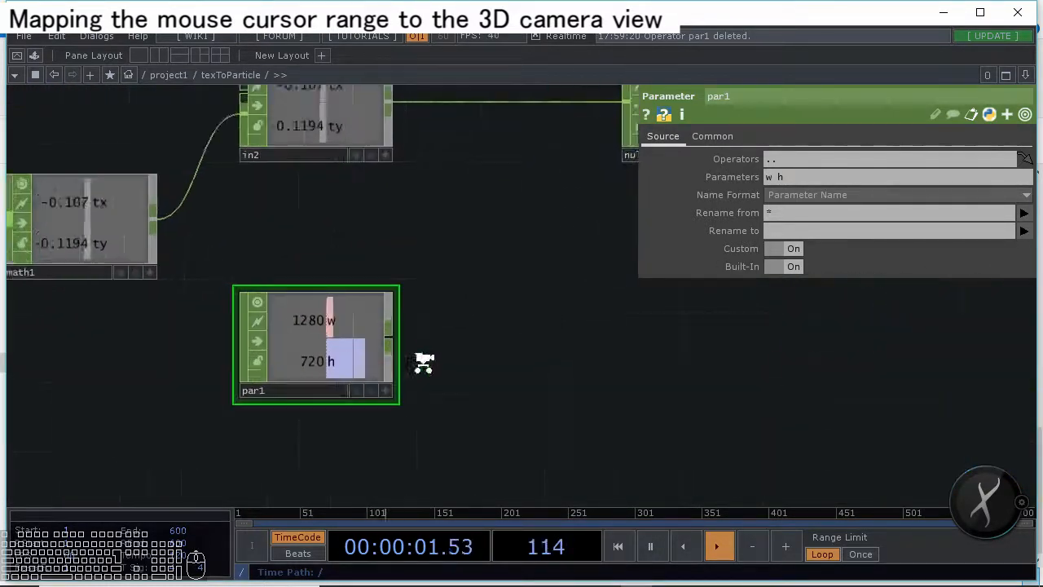
Add a Select CHOP after par1 and set its Channel Names to w.
left_click_drag(468, 382, 405, 331)
left_click(328, 275)
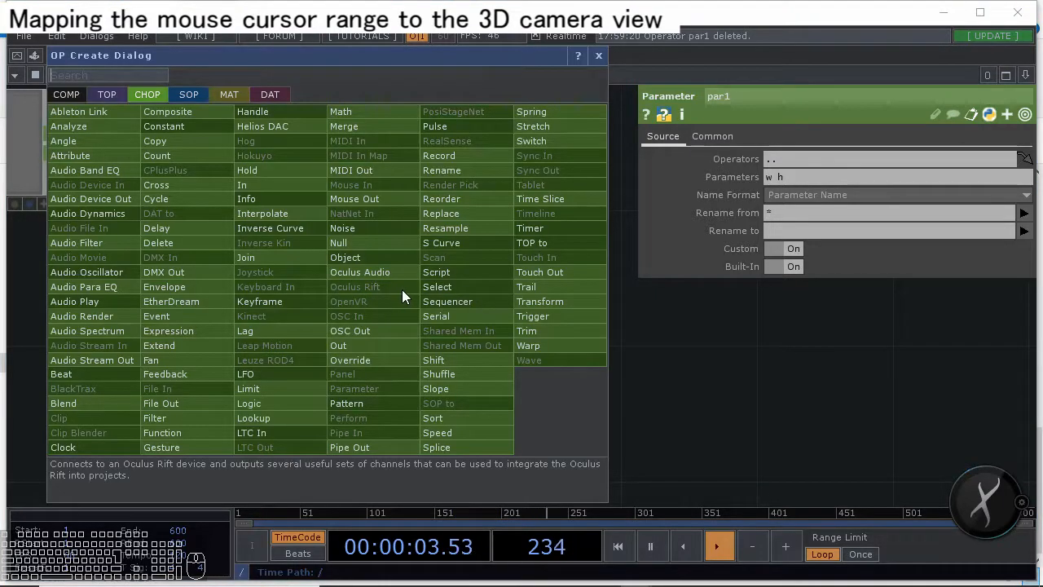
left_click(433, 292)
left_click(432, 357)
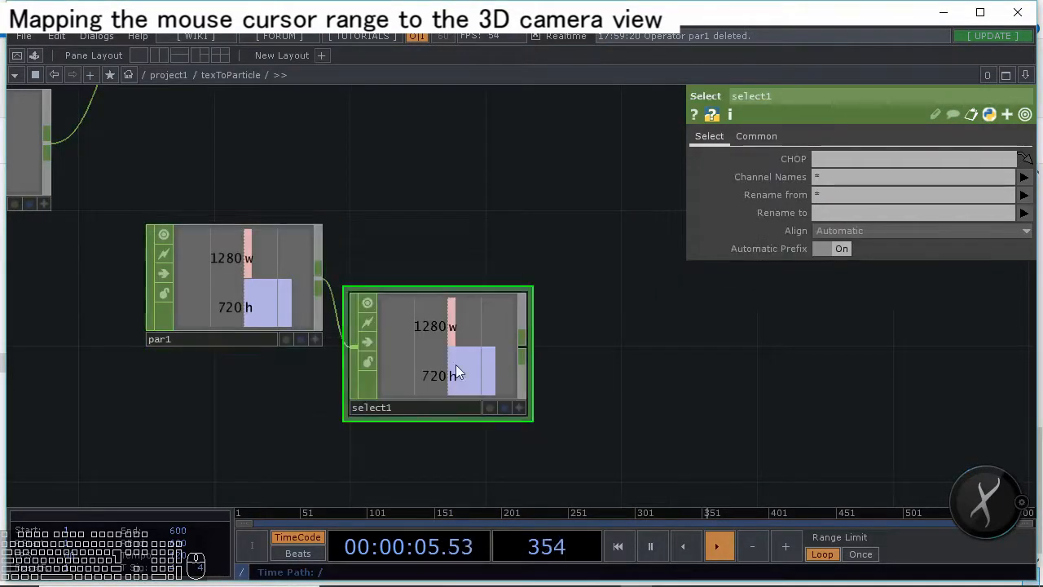
key("BackSpace")
type("w")
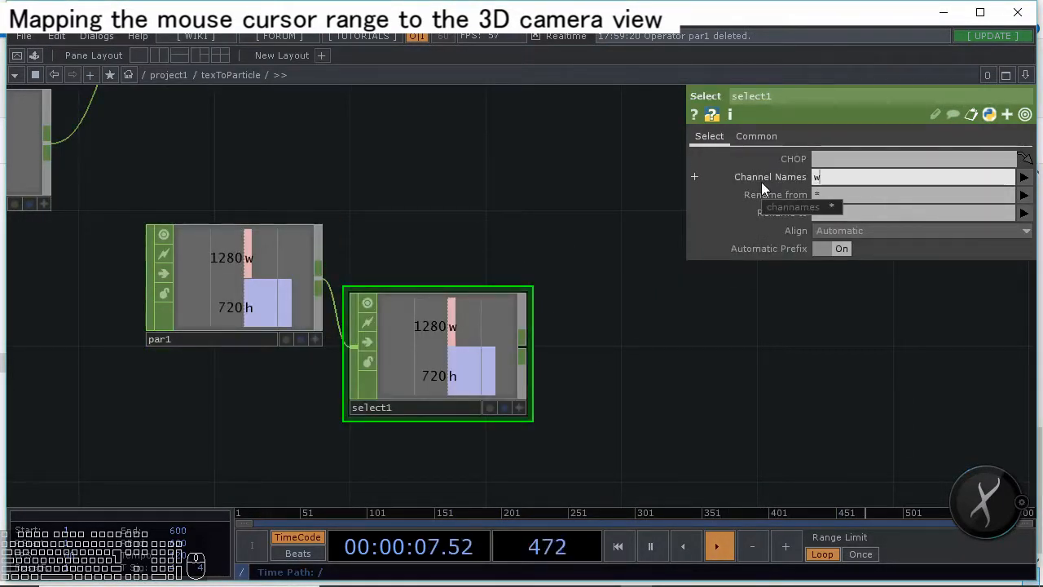
key("Return")
Add a Math CHOP and wire both par1 and select1 into it, with par1 as the first input.
left_click_drag(661, 288, 484, 281)
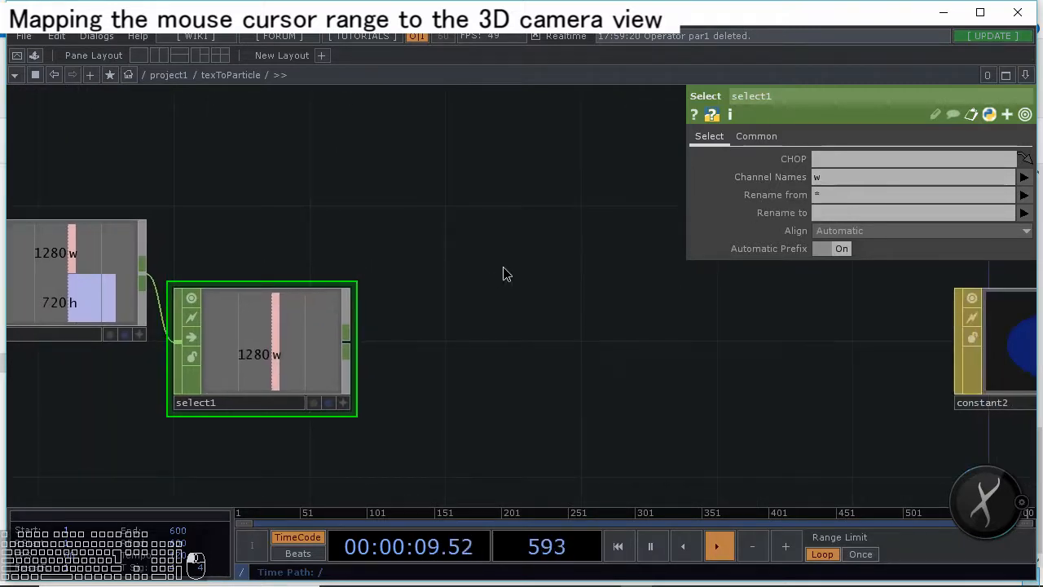
key("Tab")
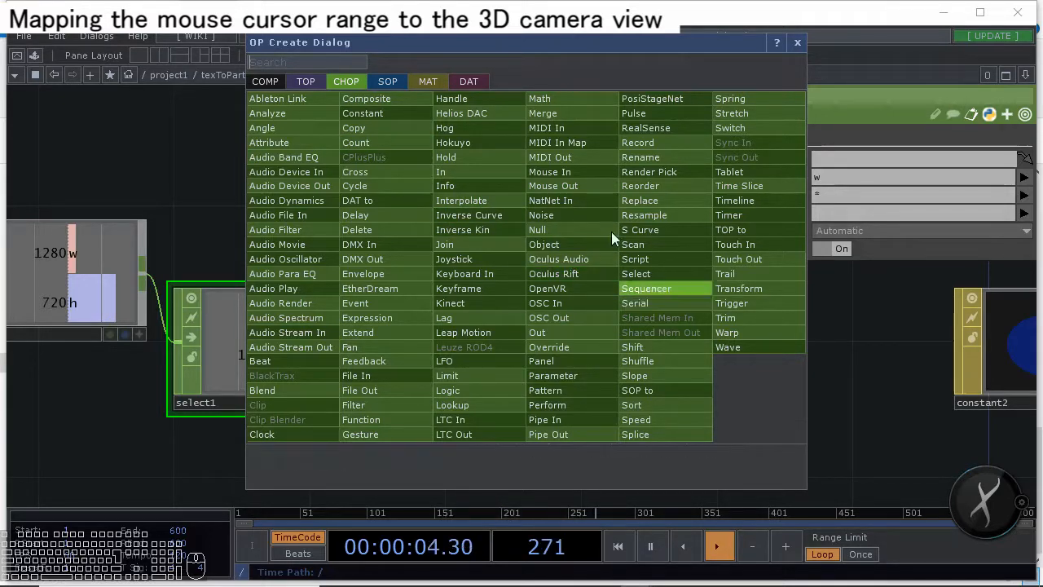
left_click(575, 103)
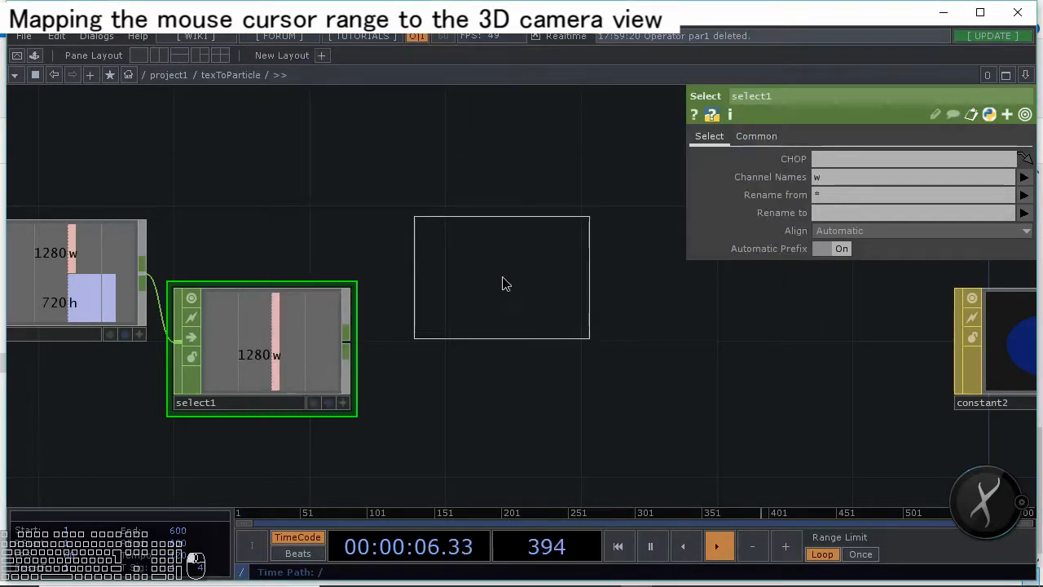
left_click(500, 282)
left_click_drag(151, 279, 415, 273)
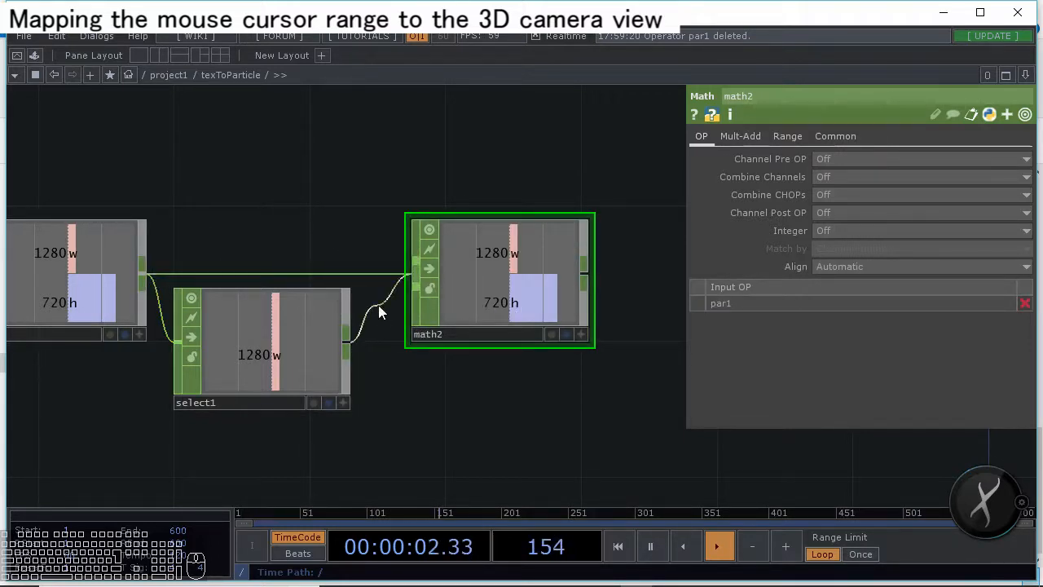
left_click_drag(379, 305, 420, 286)
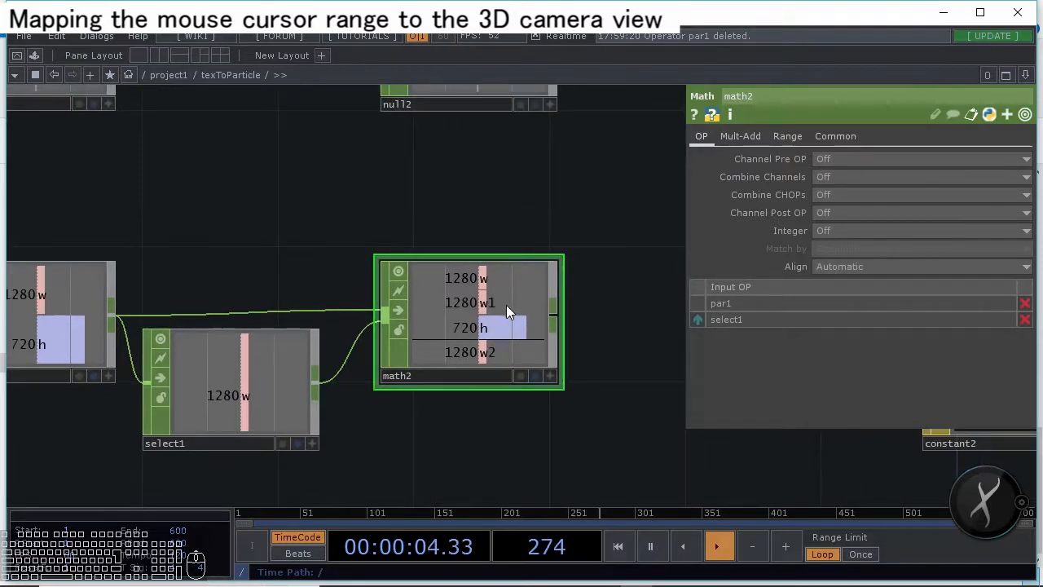
Set math2's Combine CHOPs to Divide so the container's width and height are divided by the width.
scroll(506, 304, "up", 2)
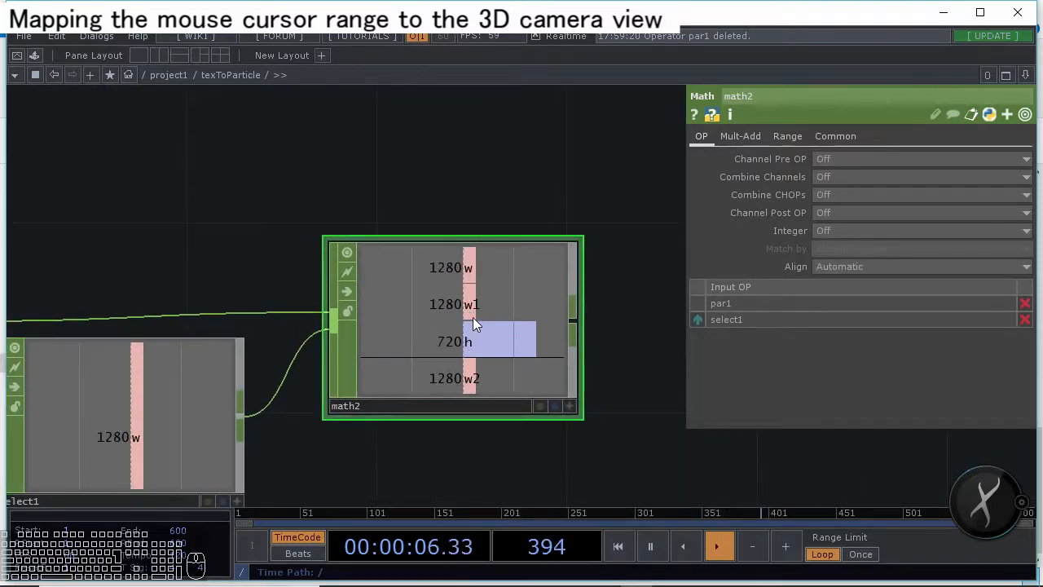
scroll(474, 317, "down", 2)
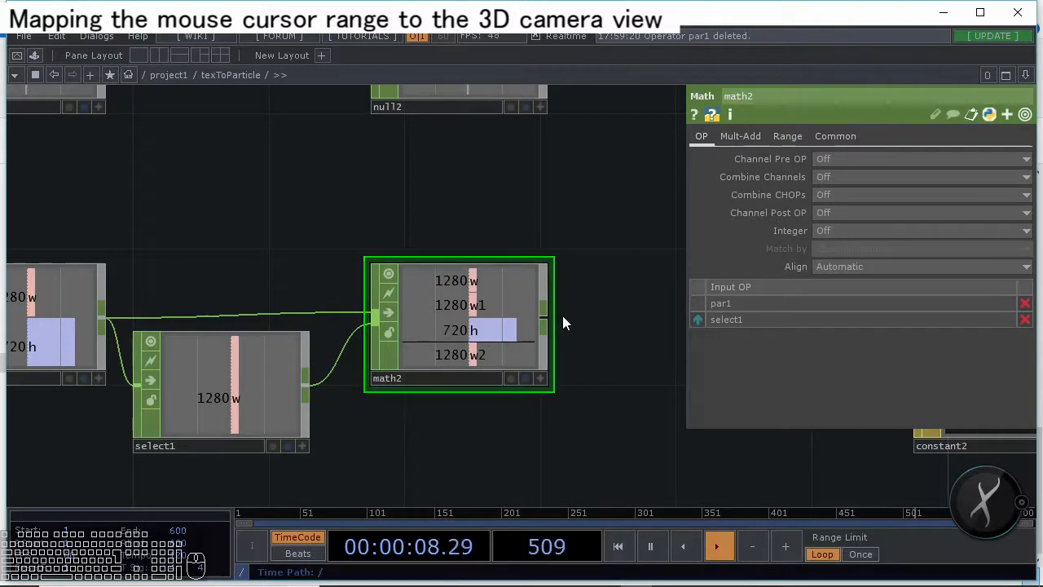
left_click(854, 195)
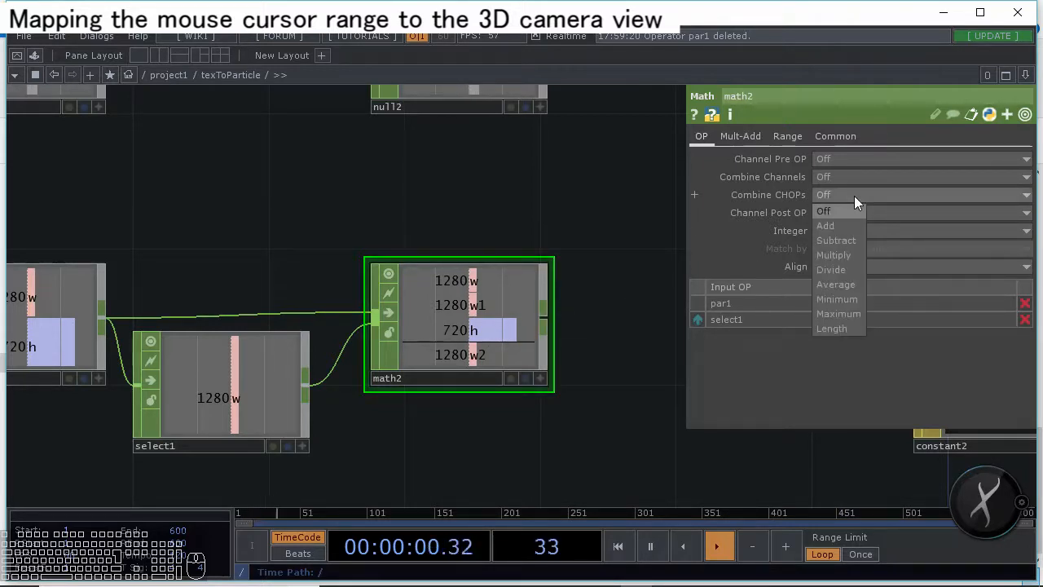
left_click(844, 269)
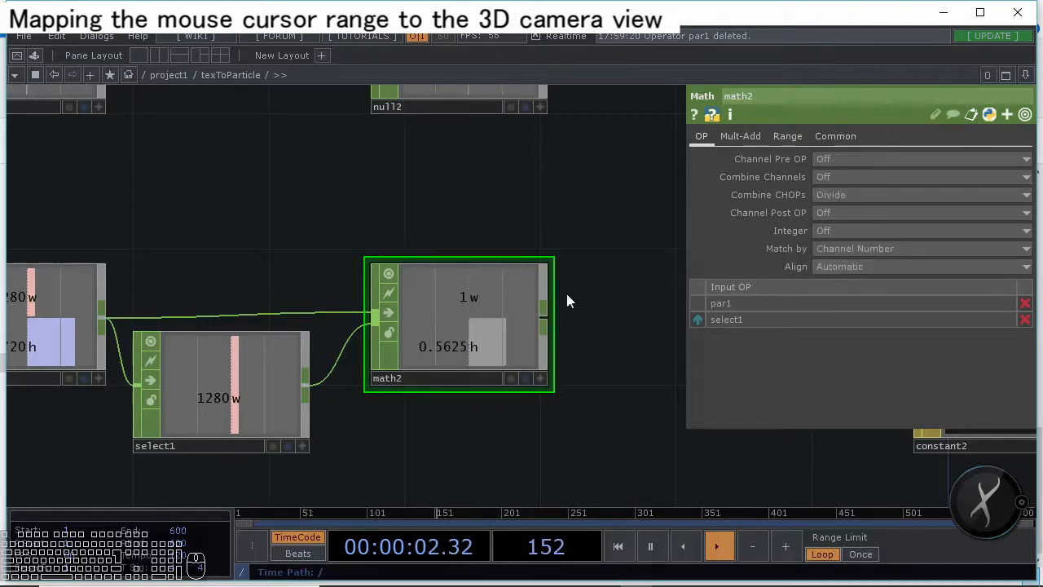
Insert a Math CHOP on the wire between in2 and null2.
left_click_drag(548, 247, 572, 296)
scroll(566, 286, "down", 2)
scroll(555, 321, "up", 2)
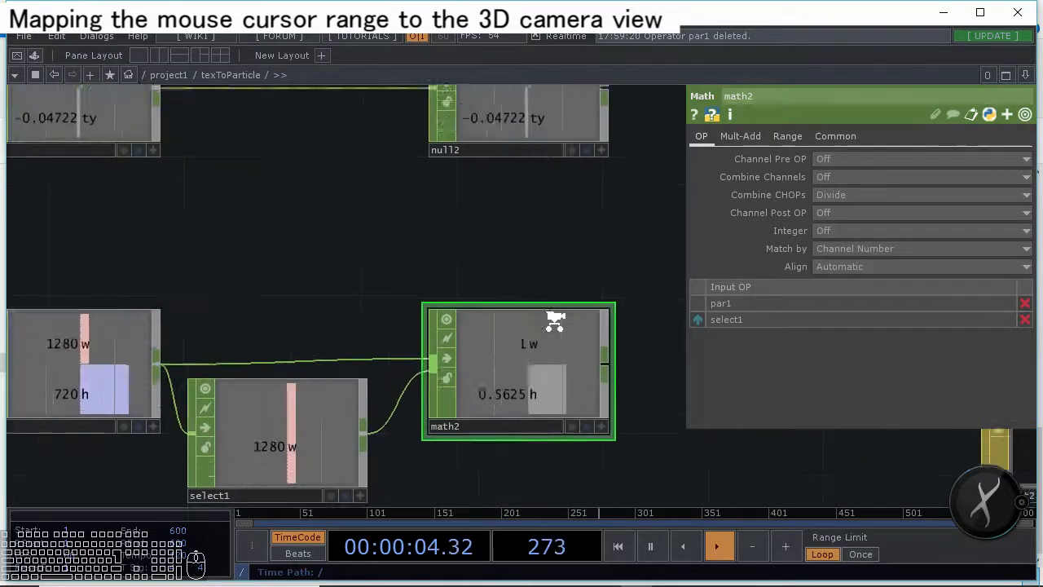
scroll(555, 321, "up", 3)
scroll(524, 277, "down", 3)
left_click_drag(517, 249, 557, 302)
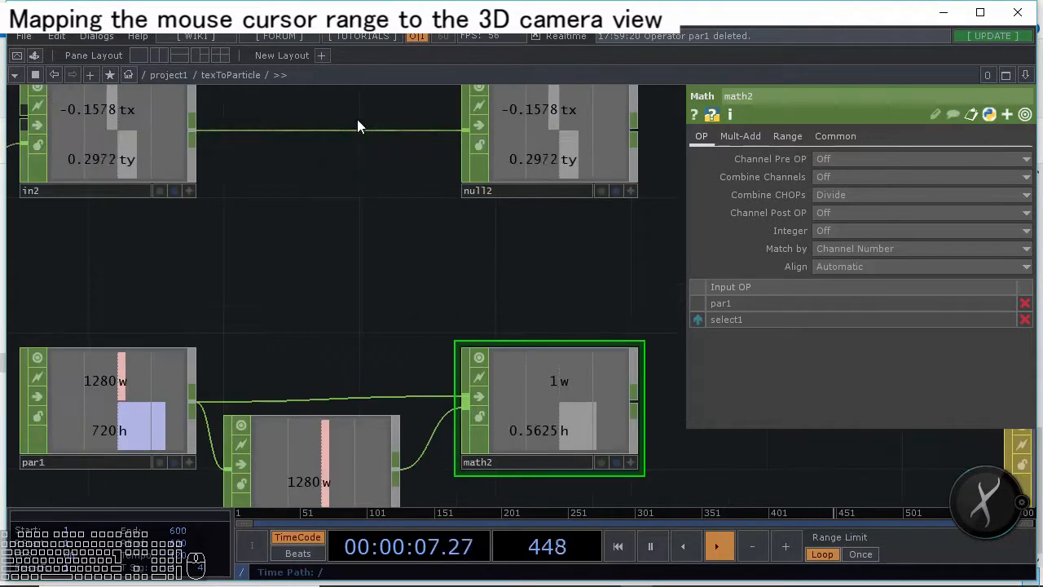
right_click(363, 129)
left_click(381, 117)
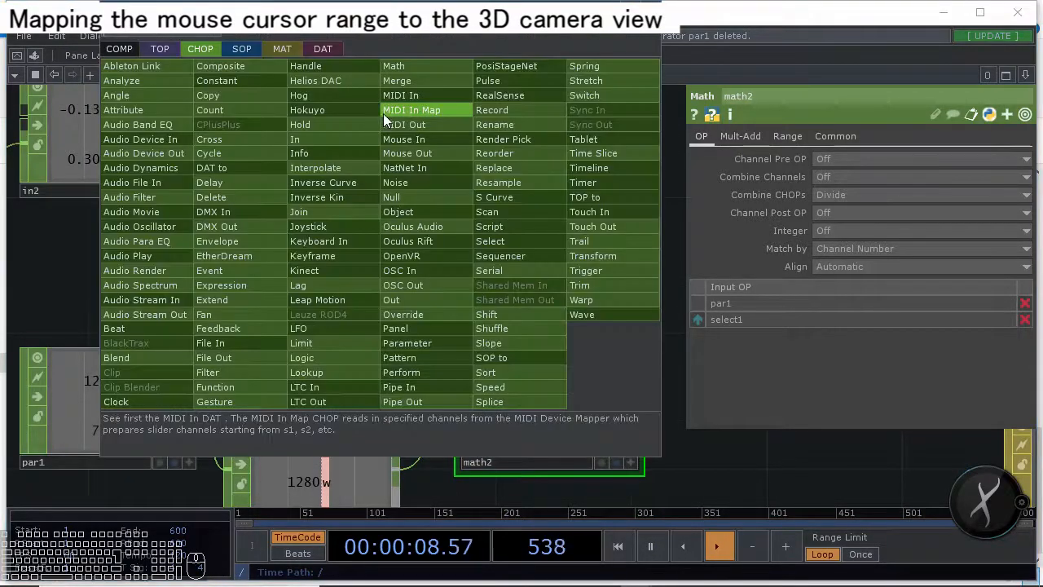
left_click(415, 70)
left_click(347, 143)
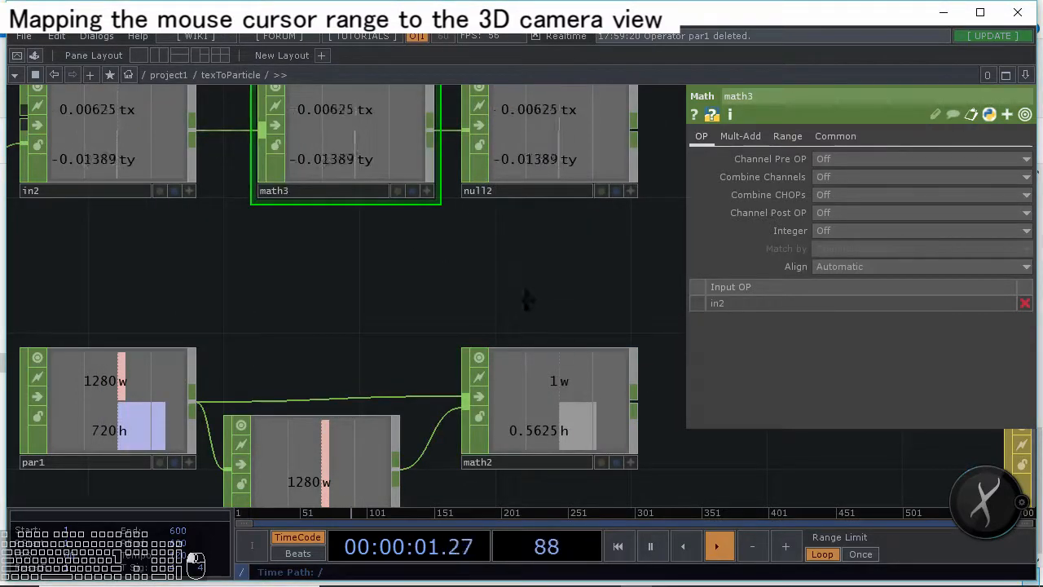
Wire math2 into math3 as a second input and set math3's Combine CHOPs to Multiply.
scroll(518, 299, "down", 3)
left_click(592, 368)
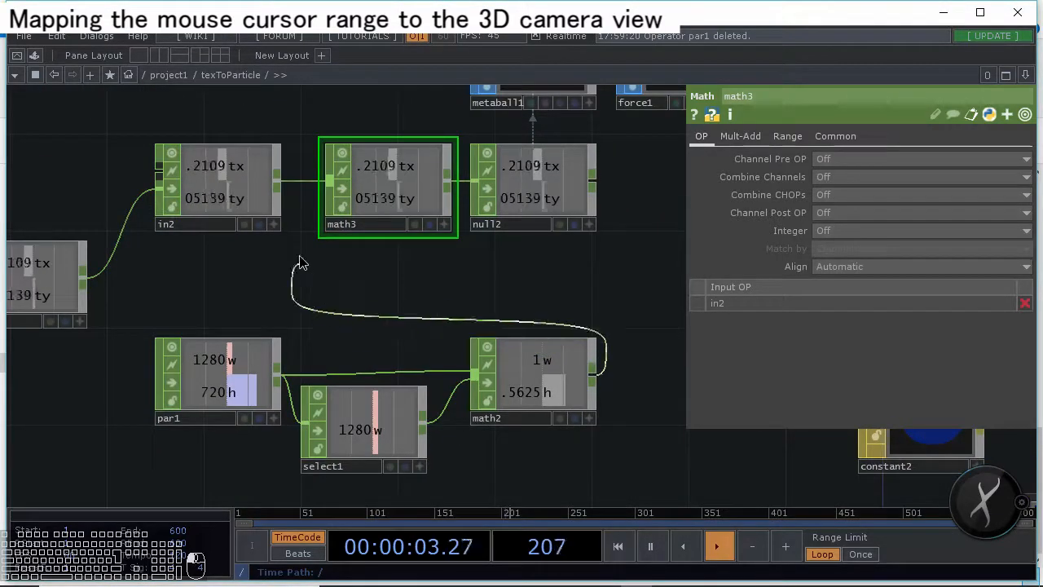
left_click(329, 184)
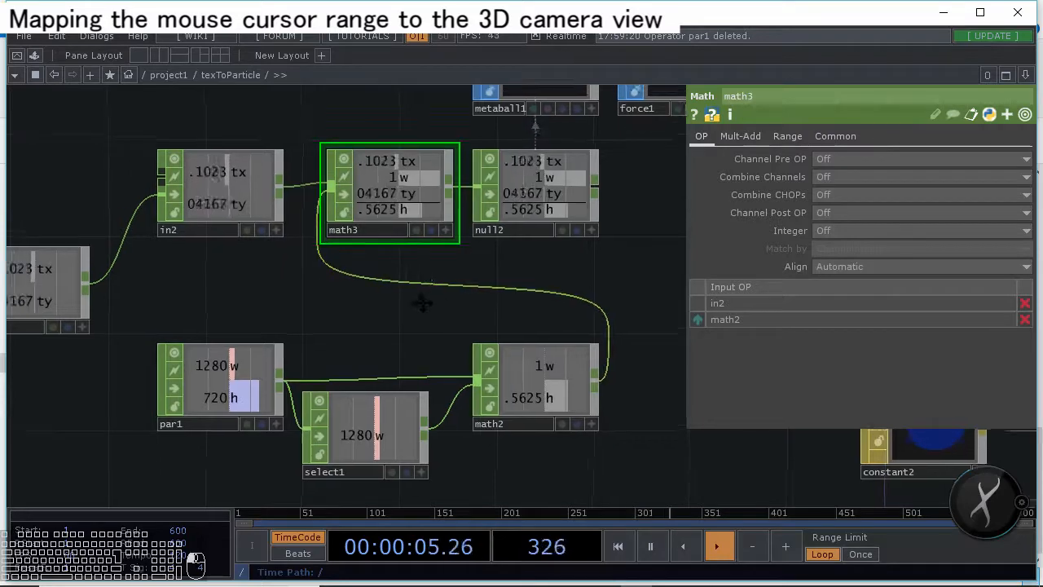
scroll(408, 219, "up", 5)
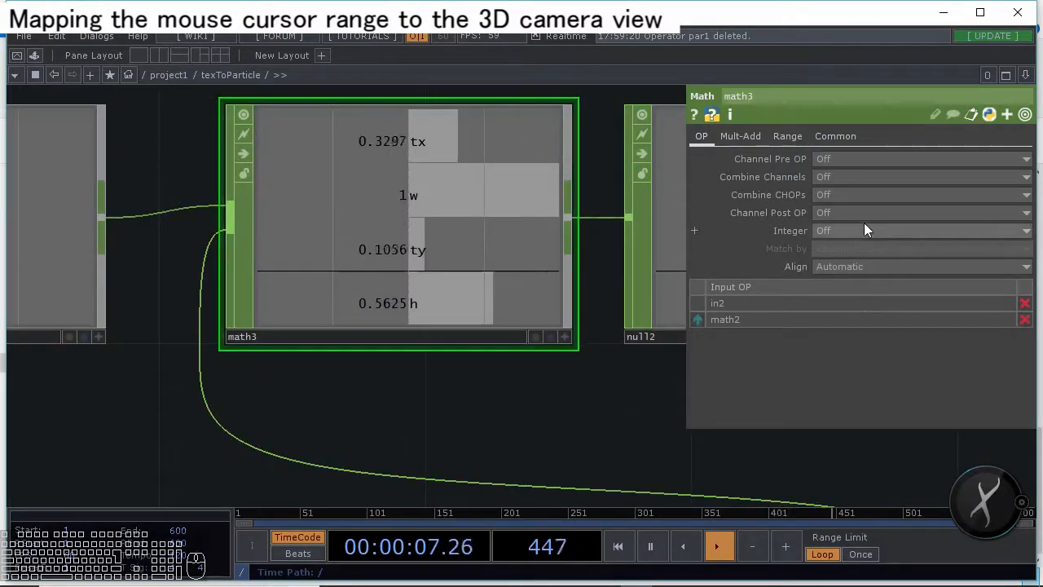
left_click(866, 196)
left_click(835, 255)
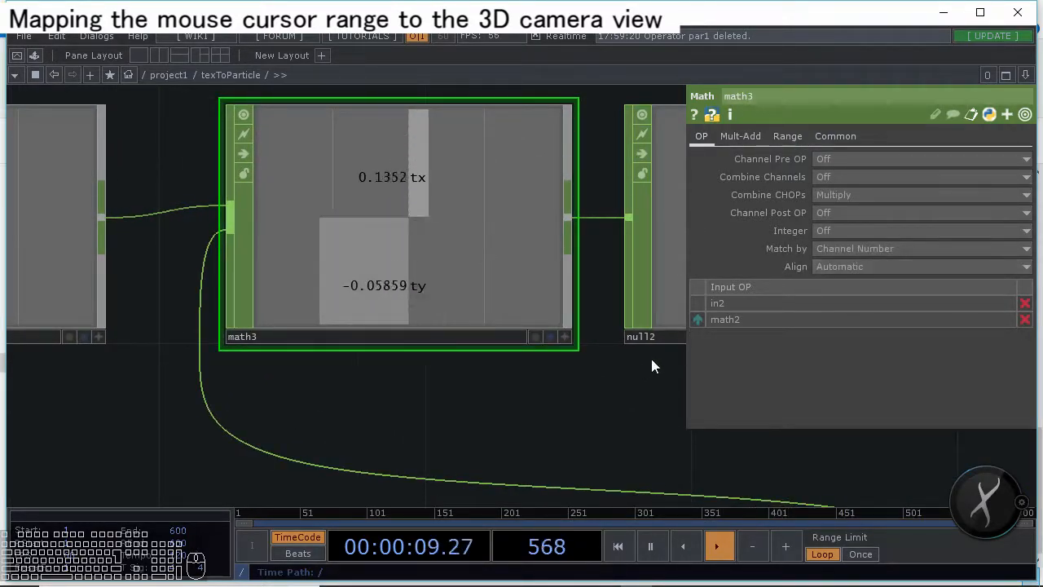
Select the par1, select1 and math2 group and reposition it in the network near the mouse input chain.
scroll(496, 380, "down", 5)
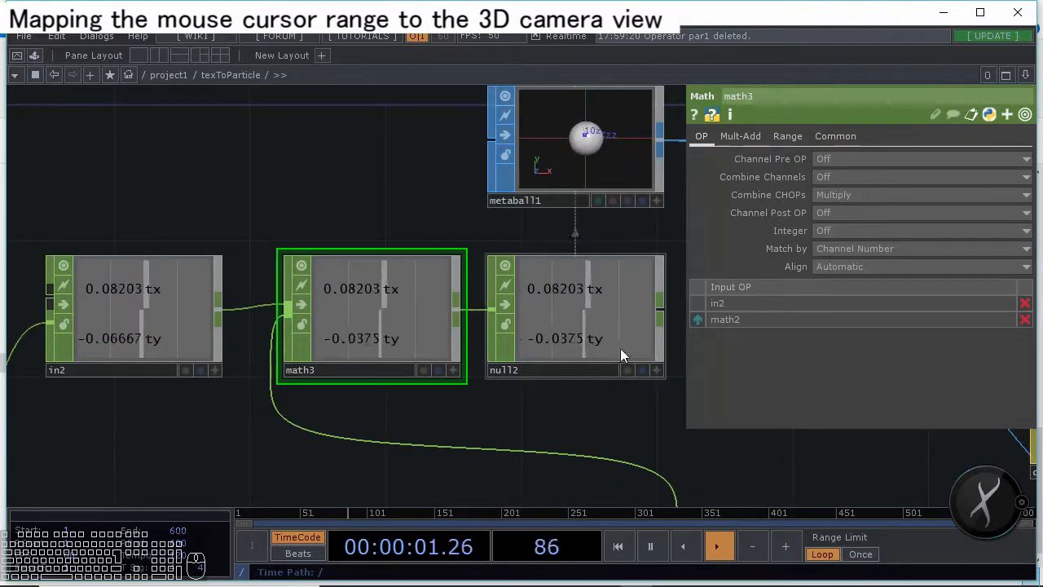
left_click_drag(603, 397, 494, 343)
scroll(560, 276, "down", 3)
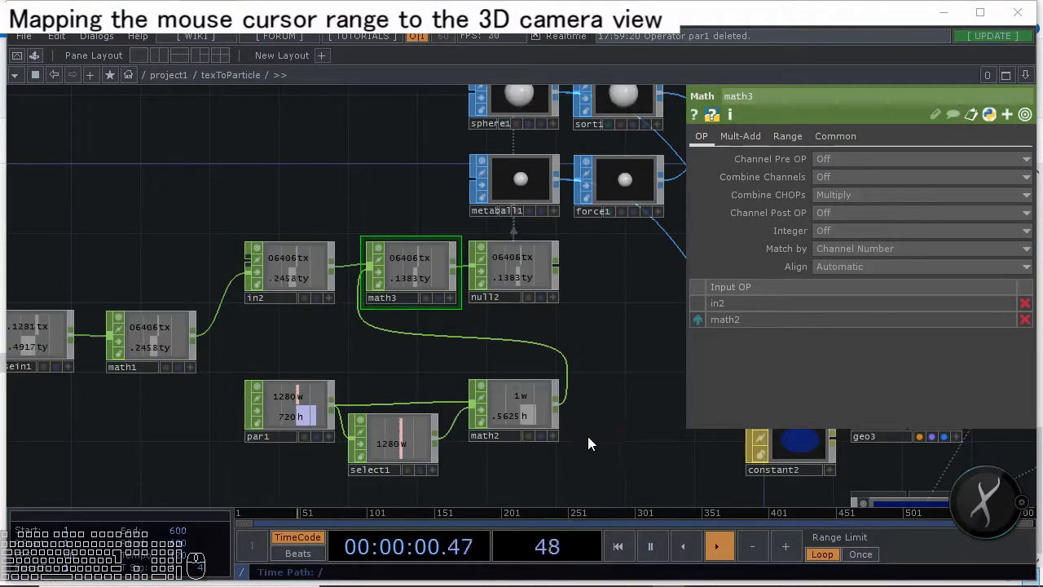
scroll(589, 437, "down", 3)
left_click_drag(590, 493, 596, 409)
right_click_drag(595, 409, 468, 344)
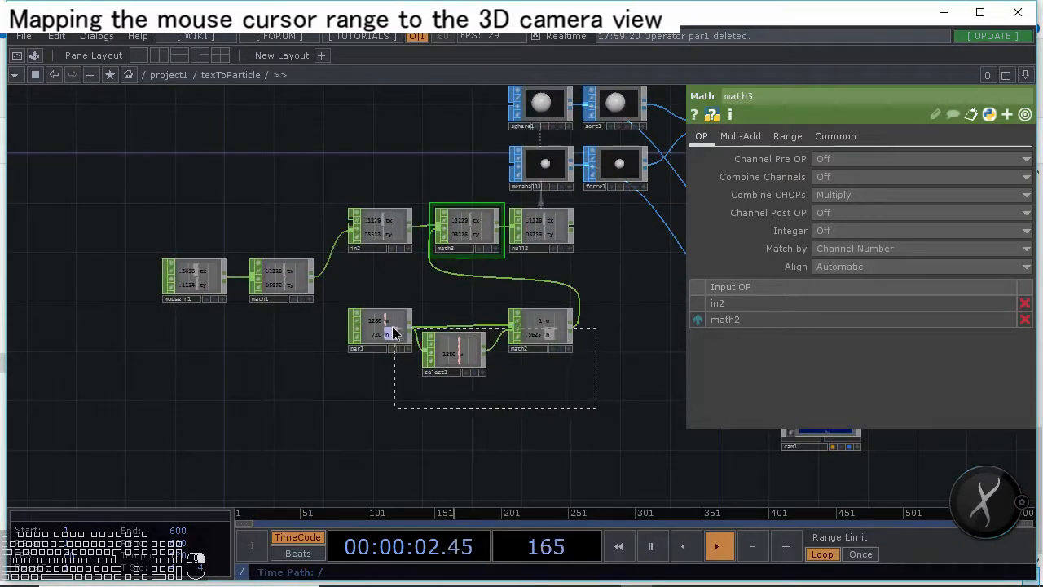
right_click_drag(393, 328, 389, 328)
left_click_drag(390, 329, 228, 339)
right_click_drag(445, 412, 204, 281)
left_click_drag(202, 275, 198, 238)
left_click_drag(410, 319, 413, 320)
View render1's output in its own enlarged window to check the mouse-driven movement, and close the window.
key("h")
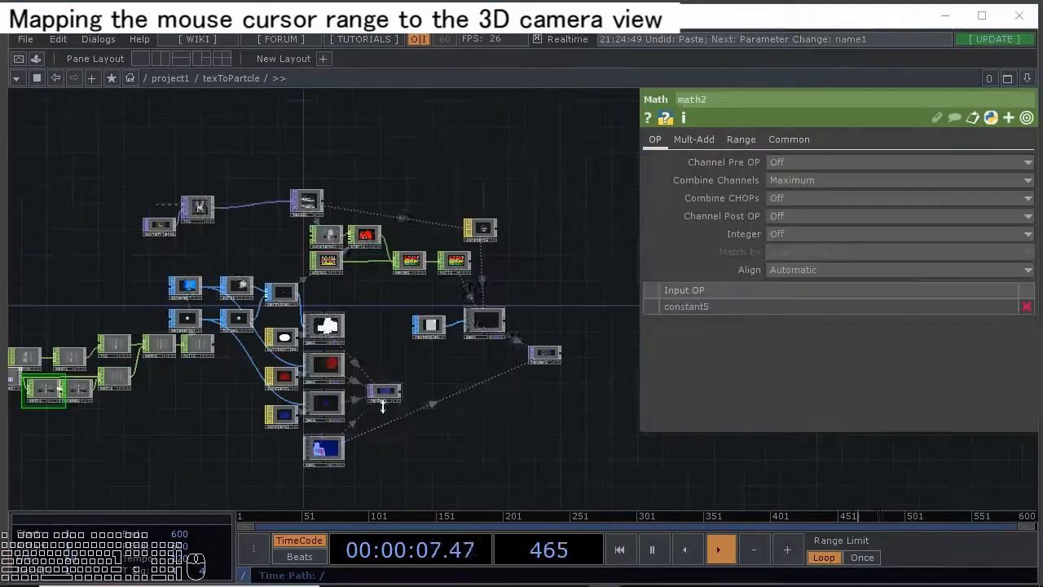
scroll(390, 387, "up", 5)
right_click(395, 379)
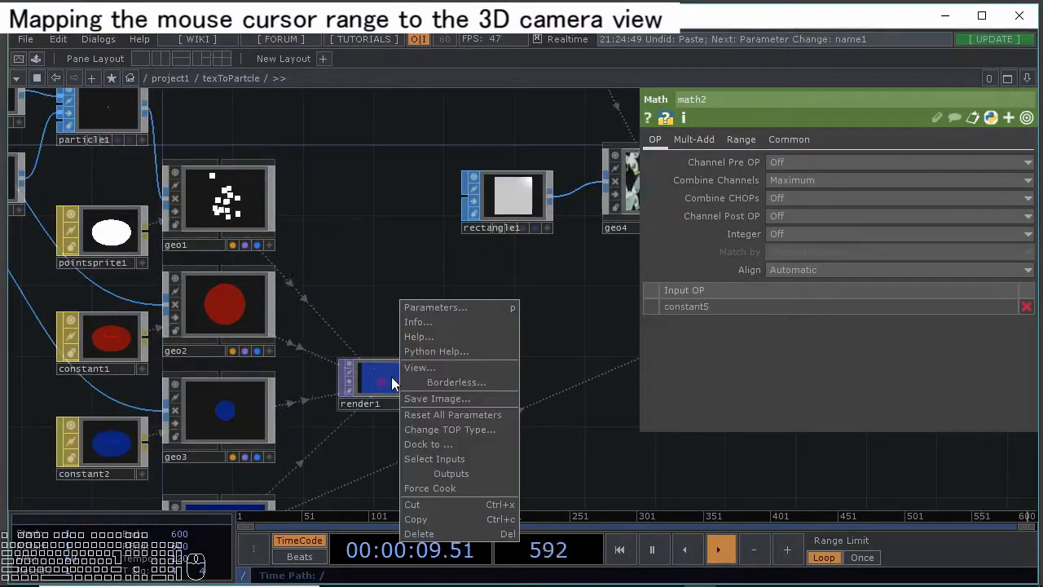
left_click(387, 375)
left_click(387, 375)
scroll(386, 374, "up", 3)
right_click(393, 381)
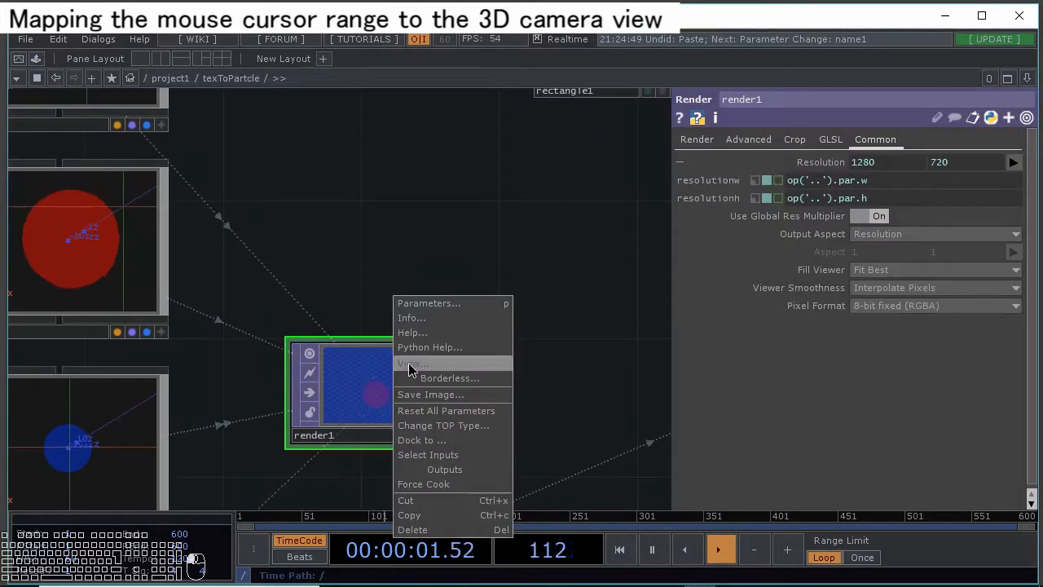
left_click(412, 374)
left_click_drag(534, 71, 642, 17)
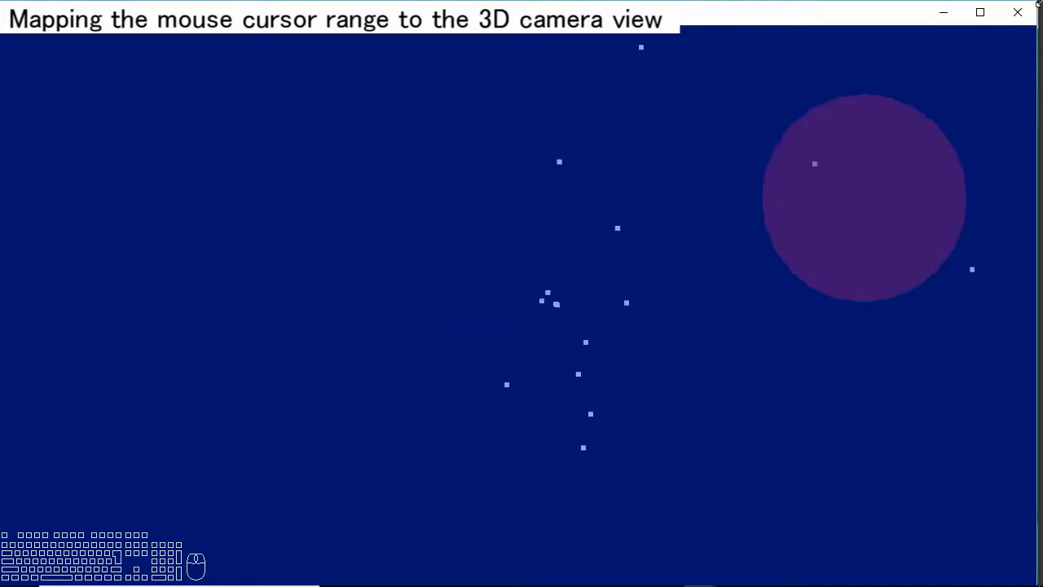
left_click(1018, 12)
View render2's butterfly particles in a separate window to check how they follow the cursor, and close it.
scroll(313, 358, "down", 2)
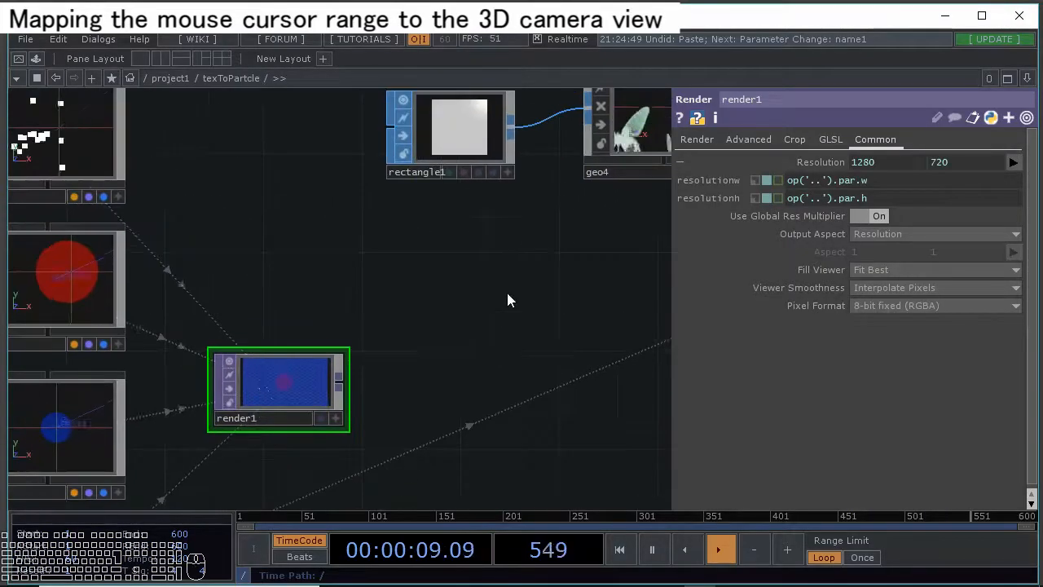
left_click_drag(570, 284, 270, 357)
left_click_drag(557, 377, 459, 399)
right_click(522, 341)
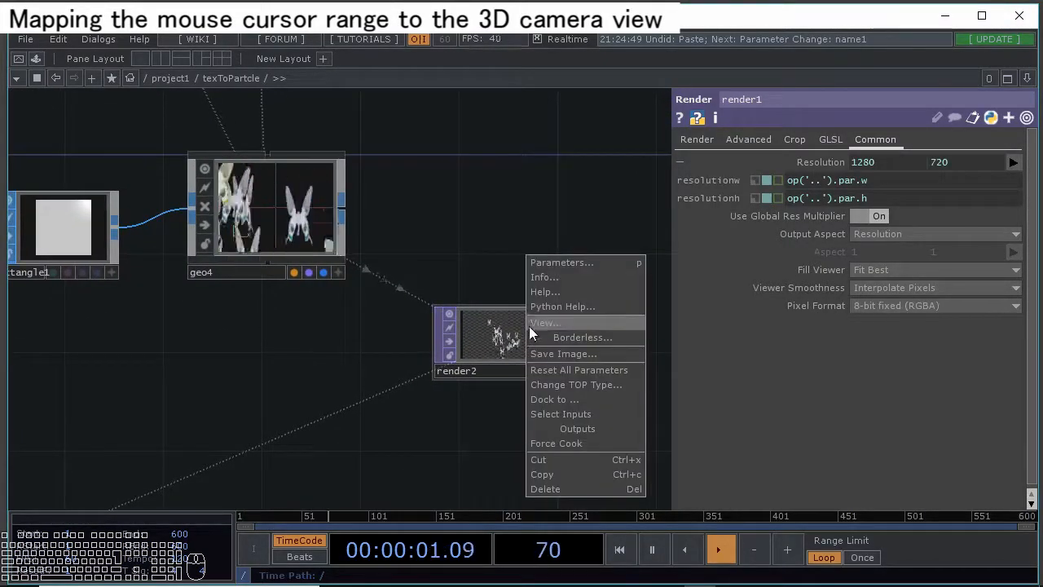
left_click(530, 326)
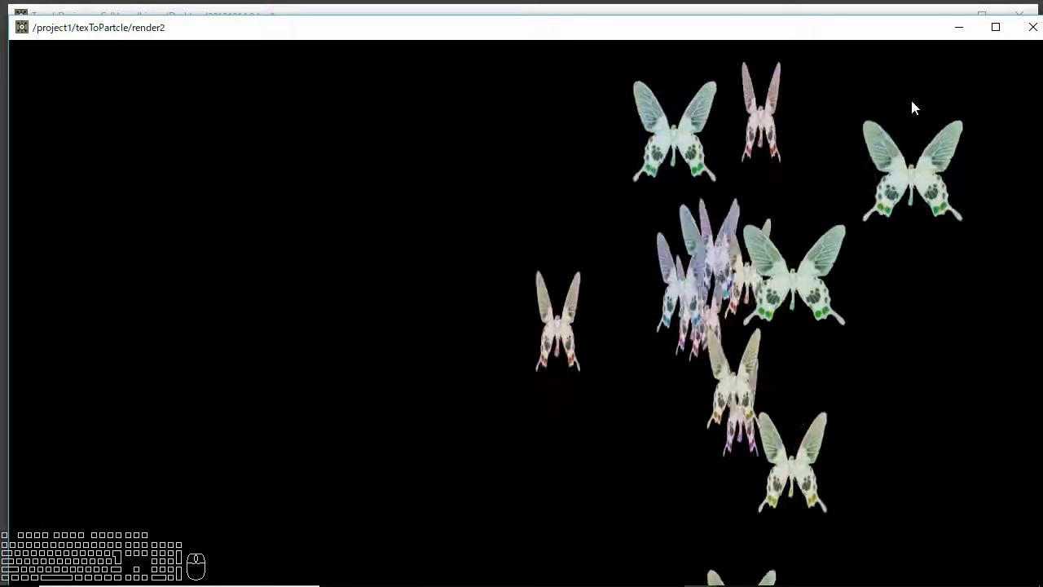
left_click(1029, 27)
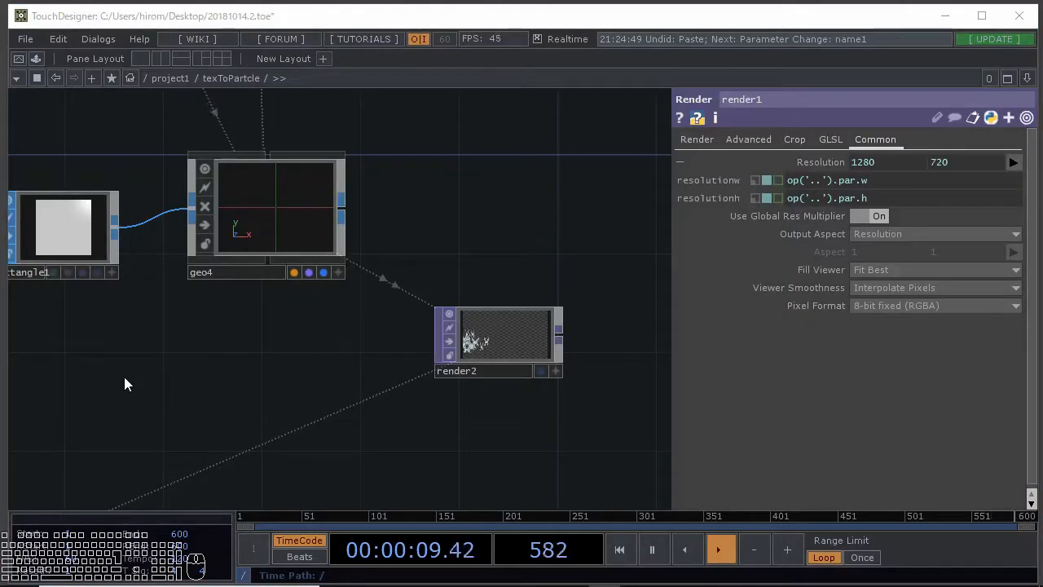
Go up to project1 to examine the texToPartcle container, and return inside it.
scroll(200, 377, "down", 5)
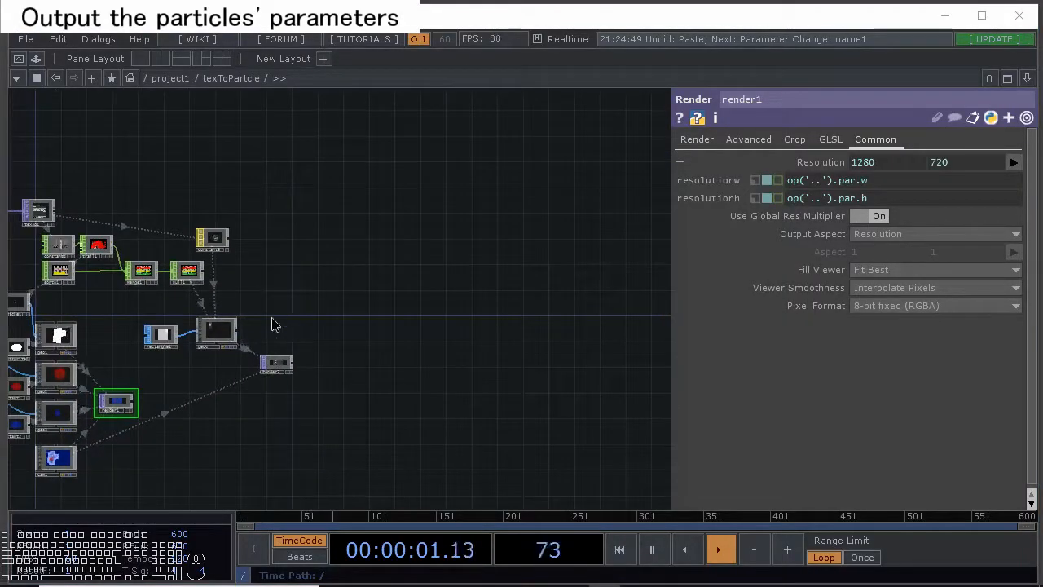
left_click_drag(273, 324, 443, 268)
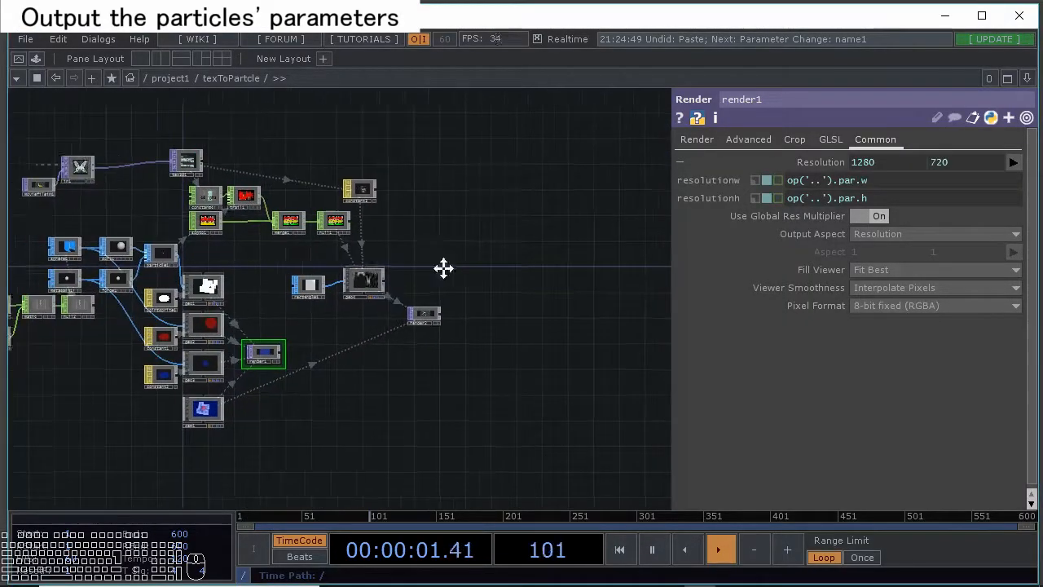
key("u")
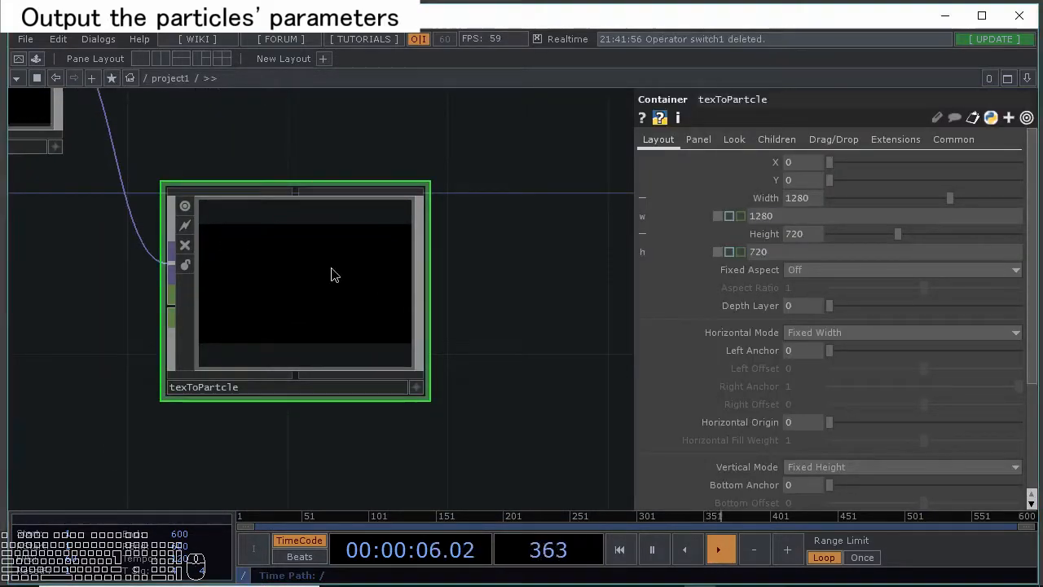
scroll(335, 281, "up", 6)
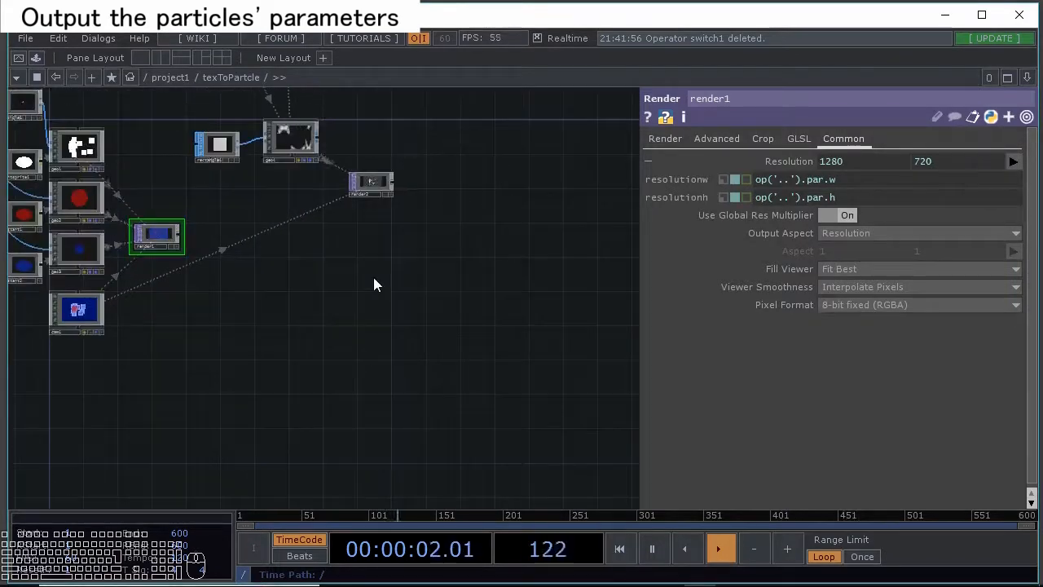
Add a Switch TOP below render2 and wire render2, followed by render1, into its inputs.
key("Tab")
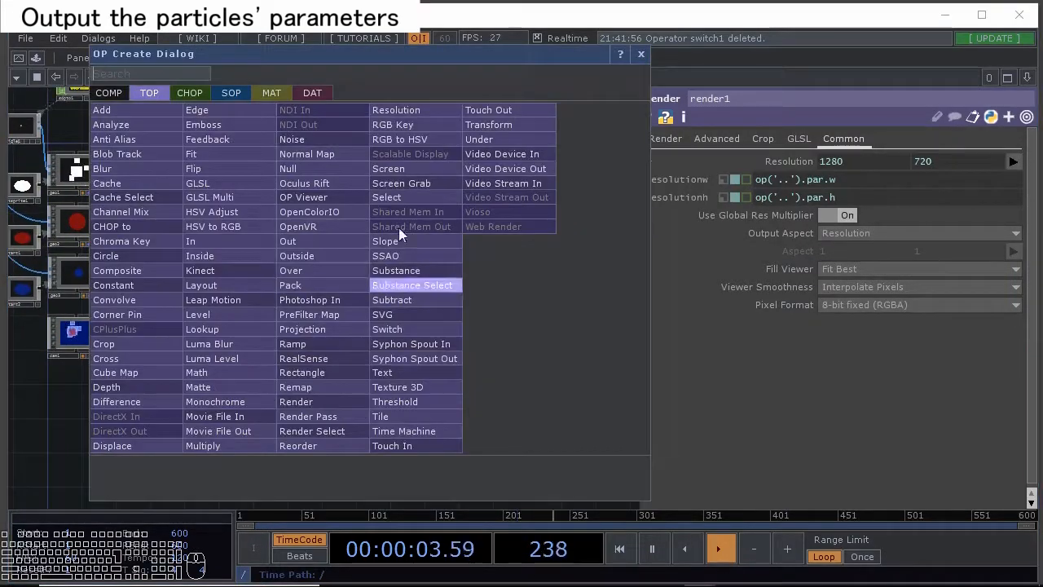
left_click(399, 300)
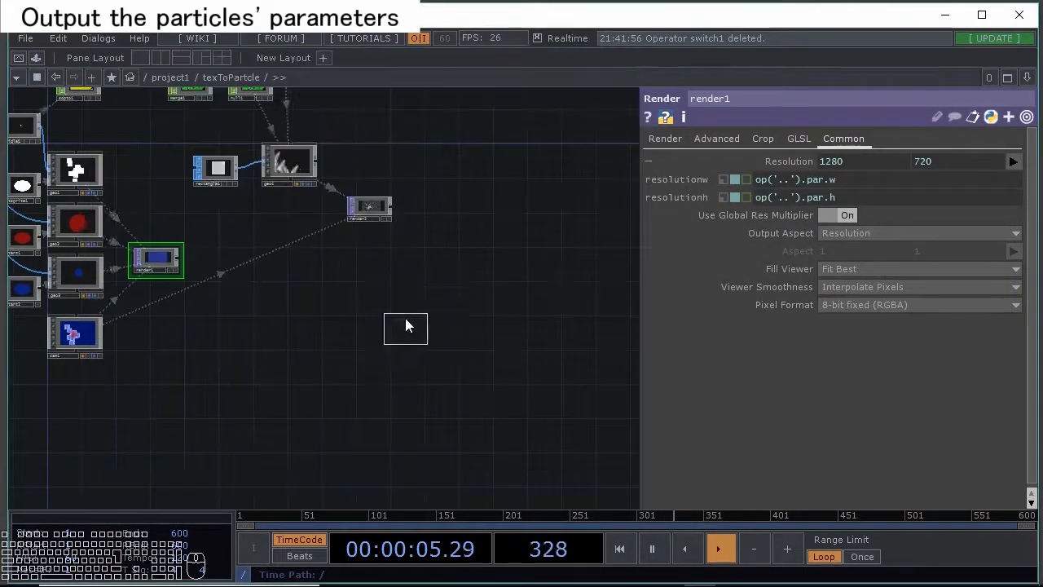
left_click(370, 252)
scroll(371, 261, "up", 4)
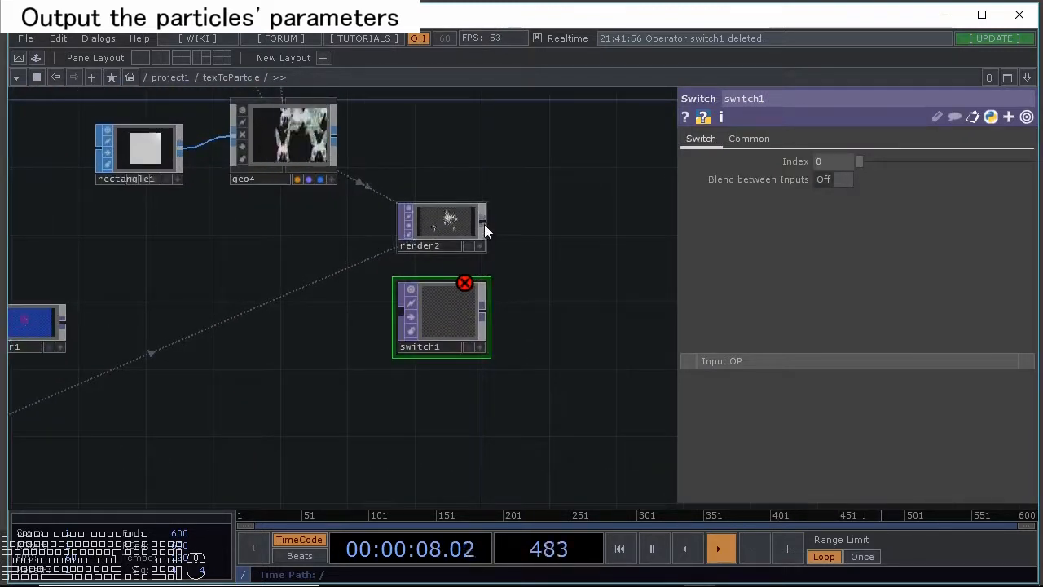
left_click_drag(392, 263, 399, 314)
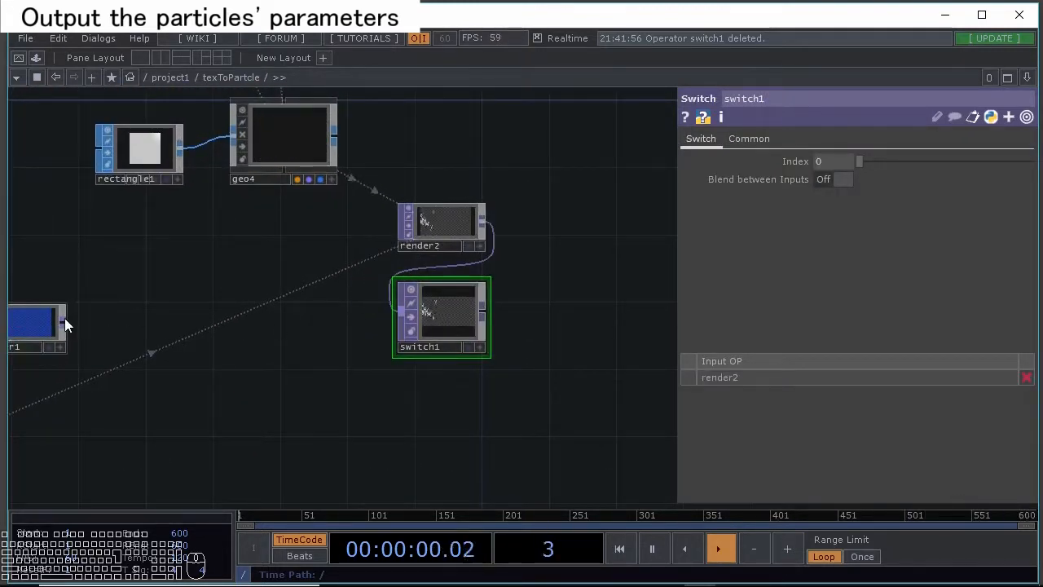
left_click_drag(193, 316, 398, 317)
left_click_drag(325, 352, 457, 369)
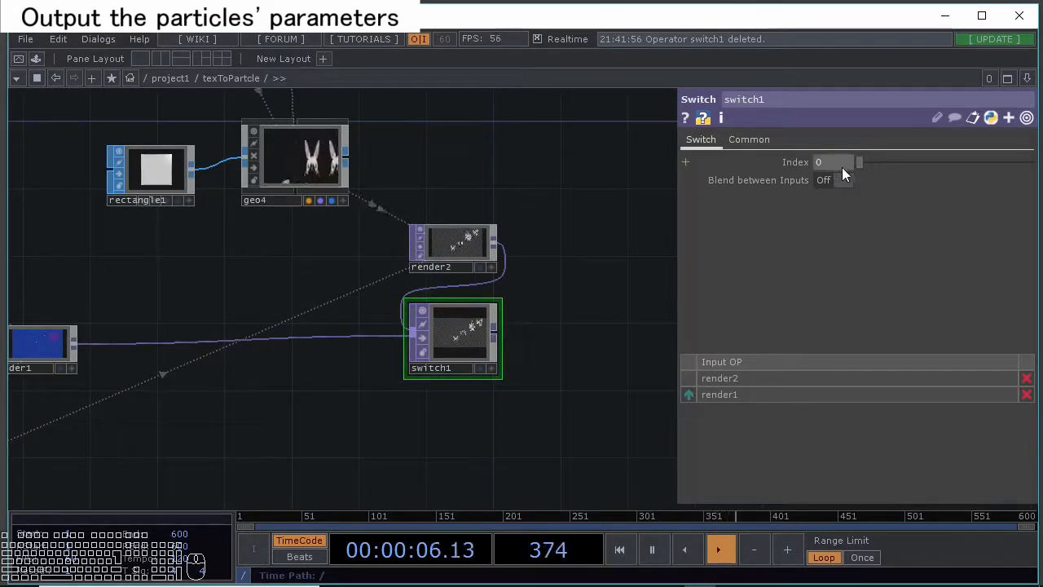
Test the switch's Index between its two inputs, return it to 0, and rename the operator as bg.
left_click_drag(860, 163, 900, 176)
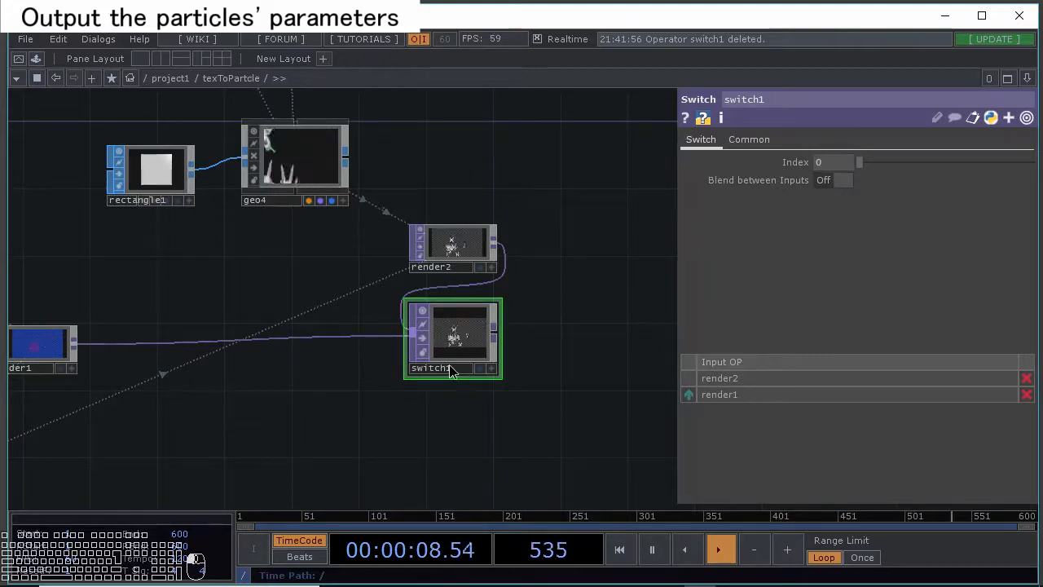
type("bg")
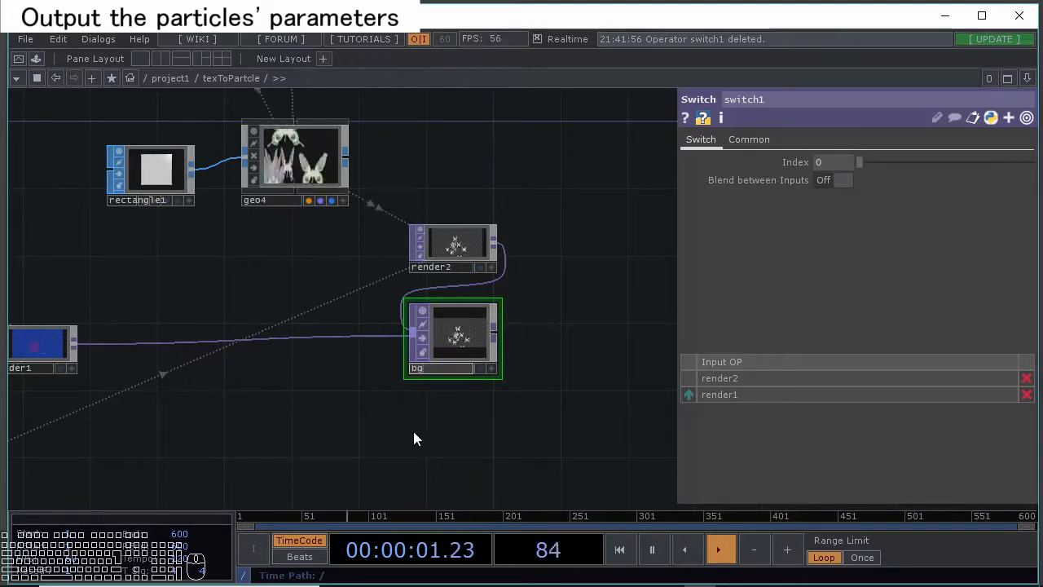
key("Return")
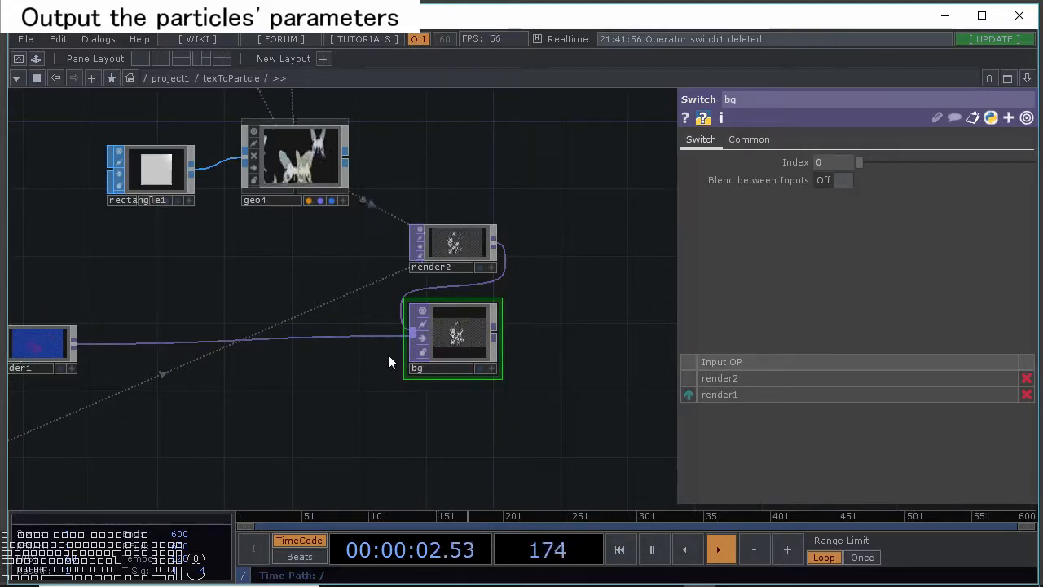
Go up to project1, set texToPartcle's Background TOP to ./bg, and return inside the container.
scroll(384, 365, "down", 10)
key("p")
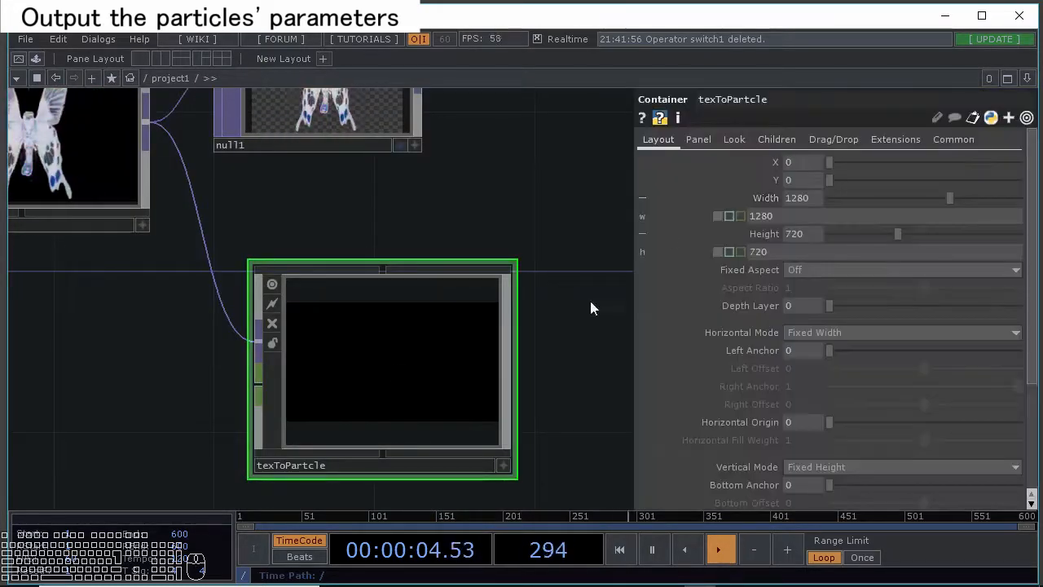
left_click(736, 139)
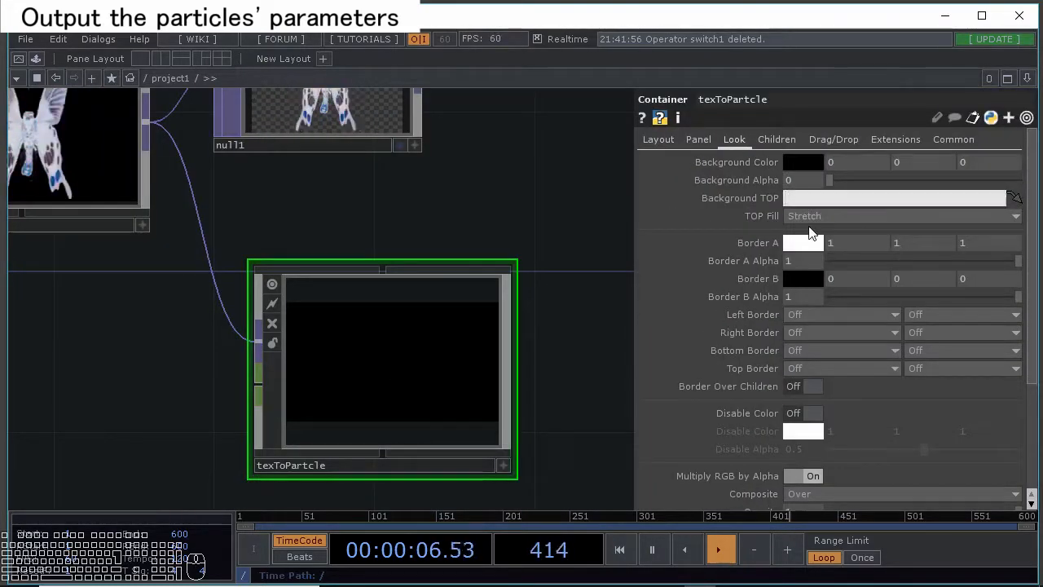
type("./bg")
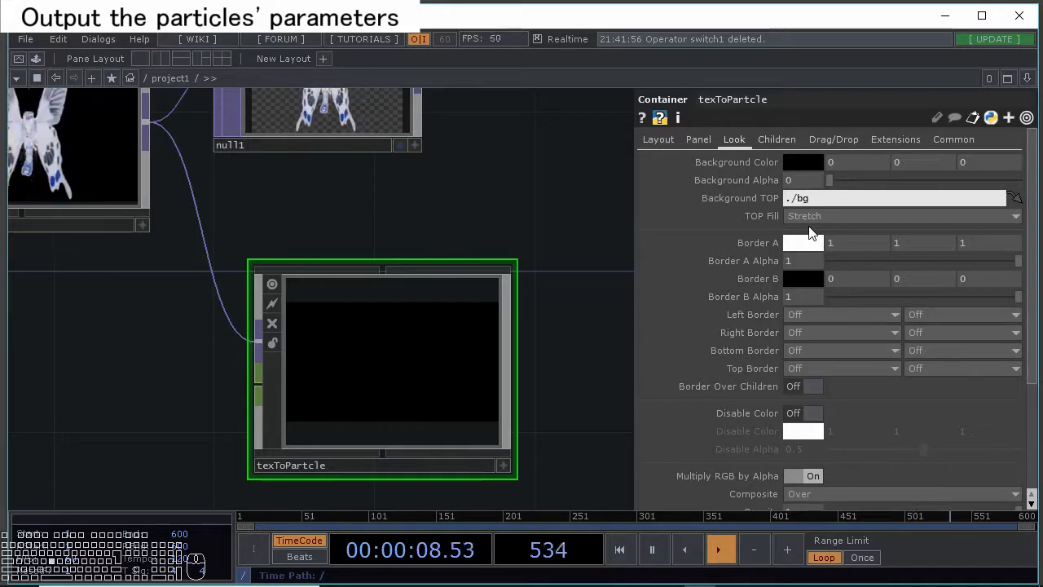
key("Return")
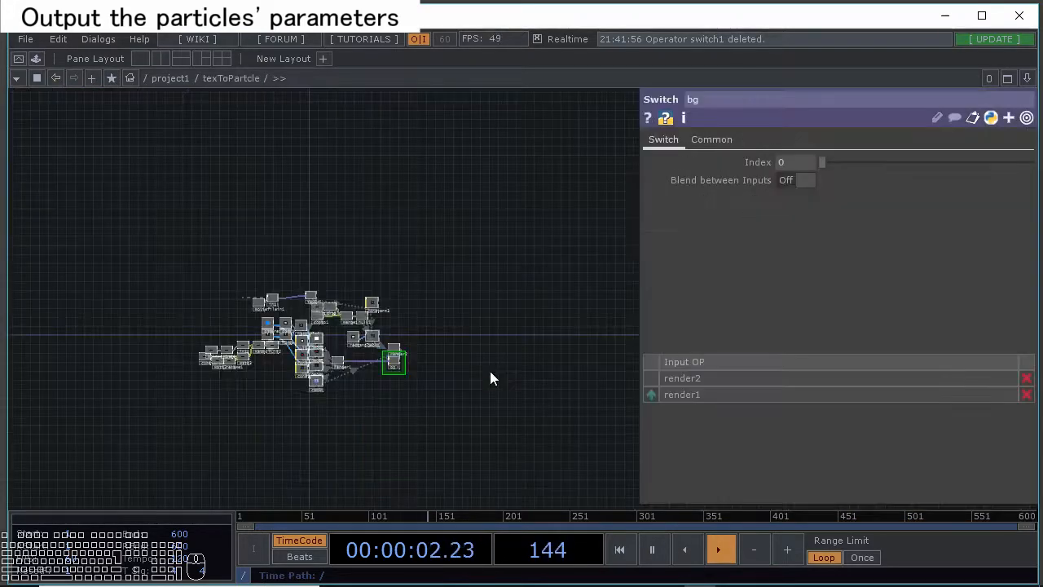
Add an Out TOP beside render2, feed it from render2, and go back up to project1.
scroll(481, 369, "up", 2)
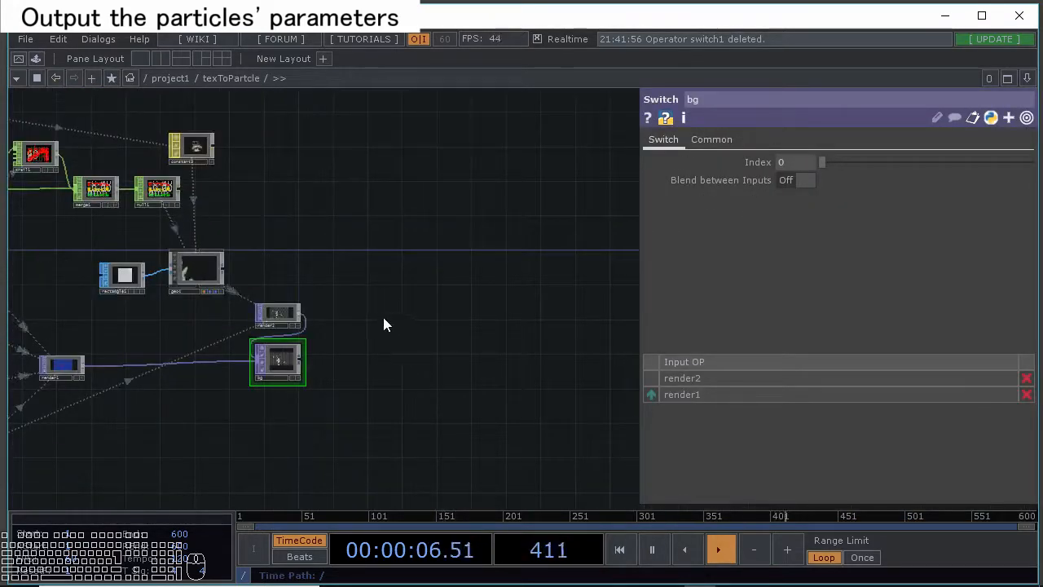
scroll(387, 318, "up", 5)
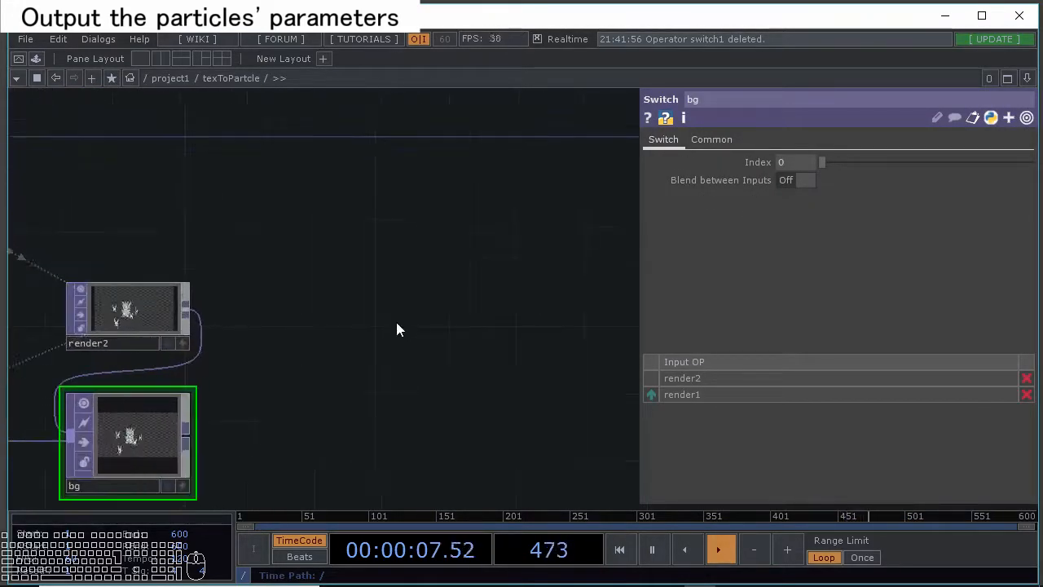
key("Tab")
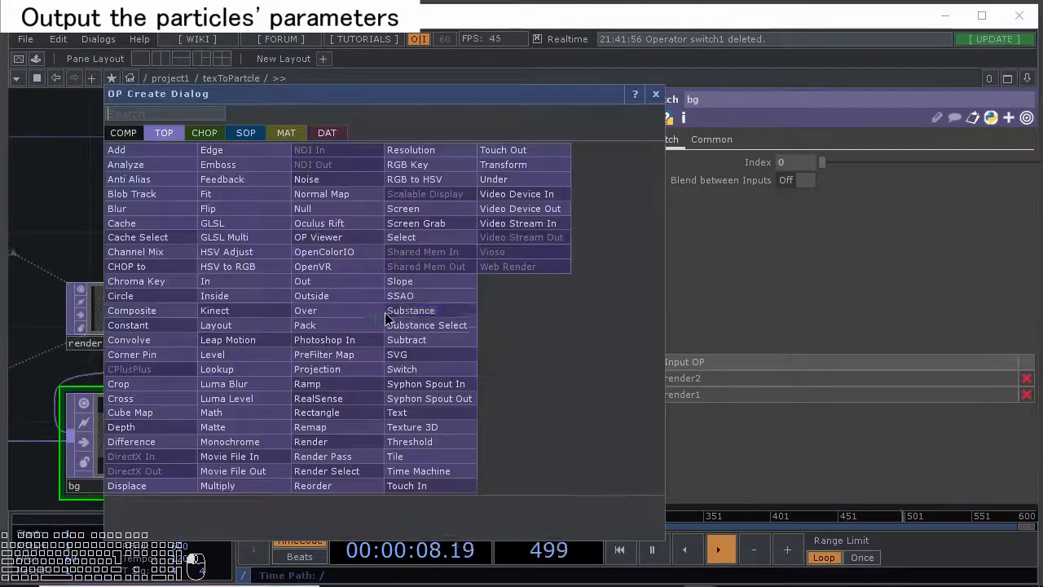
left_click(366, 280)
left_click(371, 304)
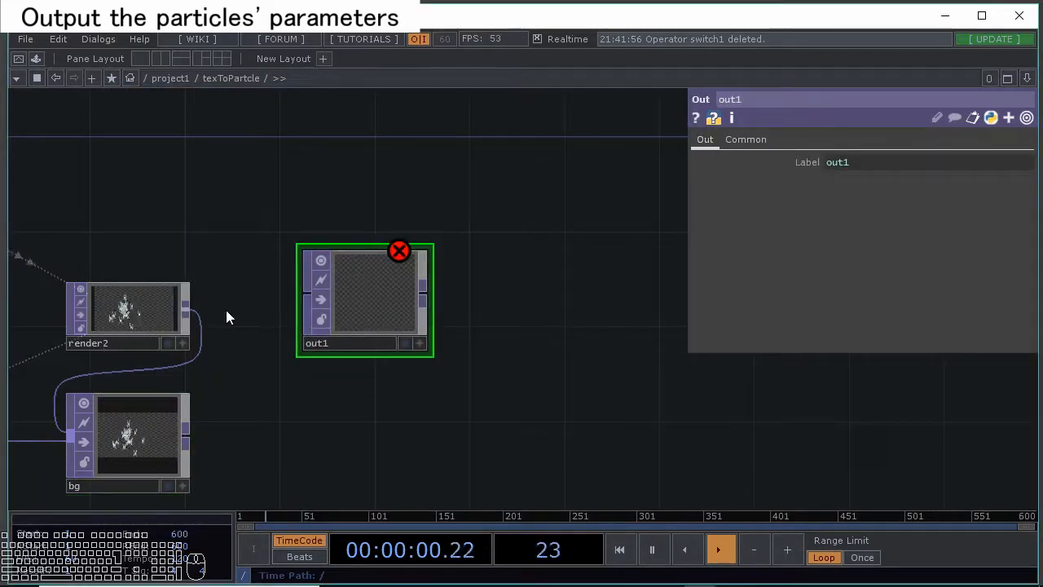
scroll(273, 304, "down", 10)
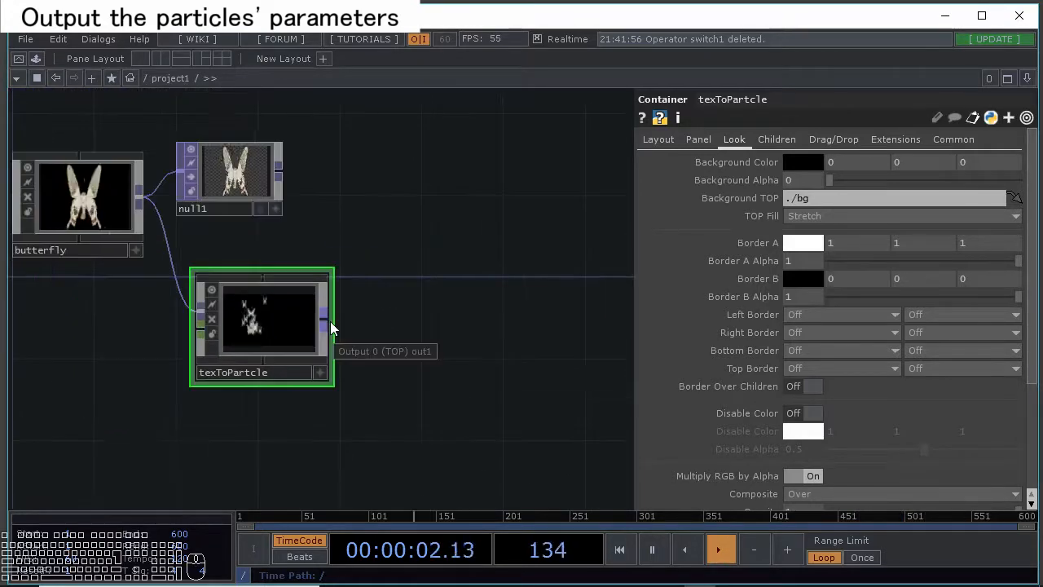
Attach a Null TOP to texToPartcle's output and compare its particles with the container's display.
right_click(331, 321)
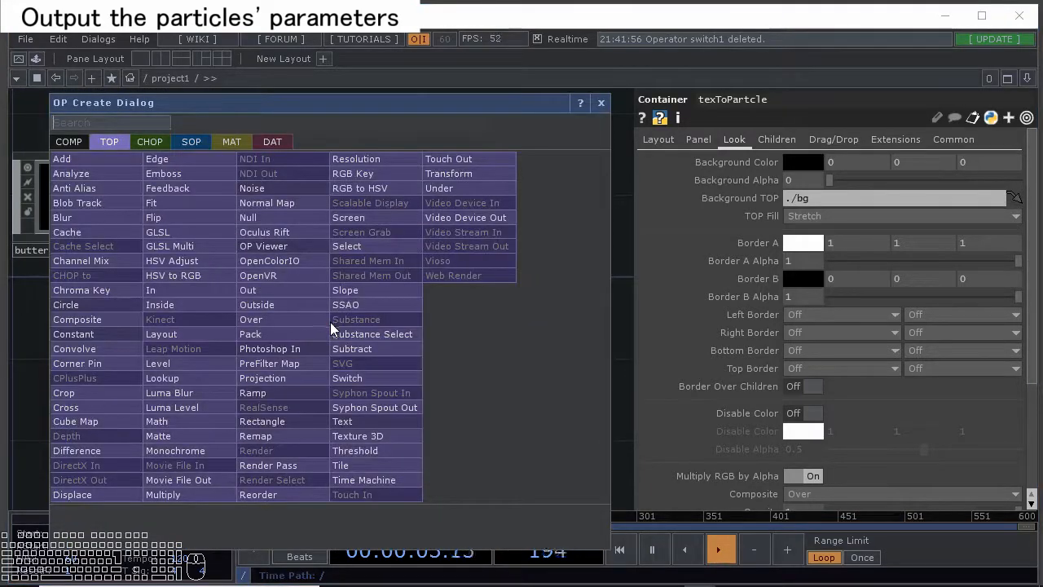
left_click(301, 231)
left_click(570, 316)
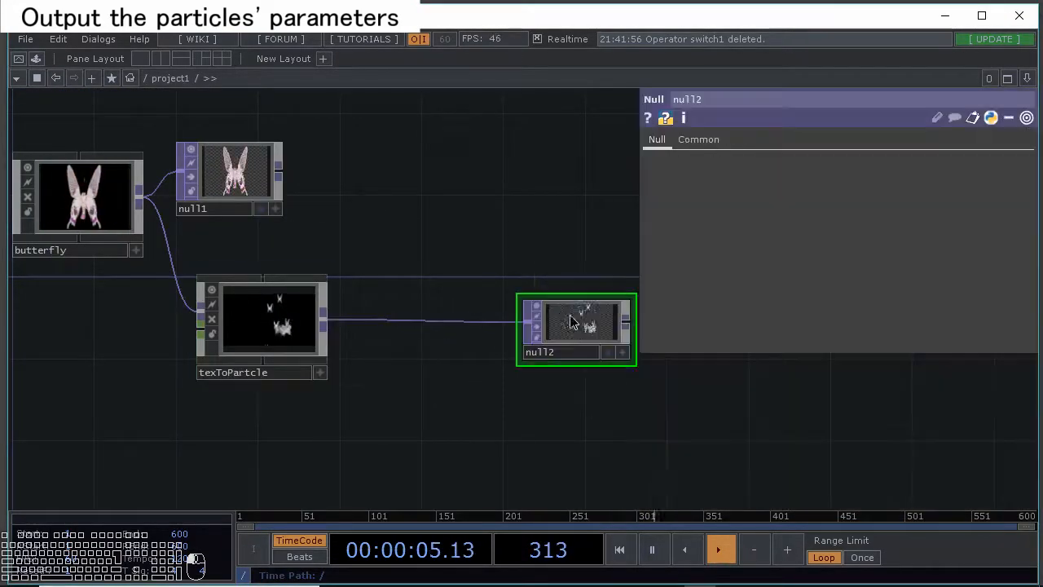
middle_click_drag(570, 316, 314, 295)
scroll(314, 294, "up", 3)
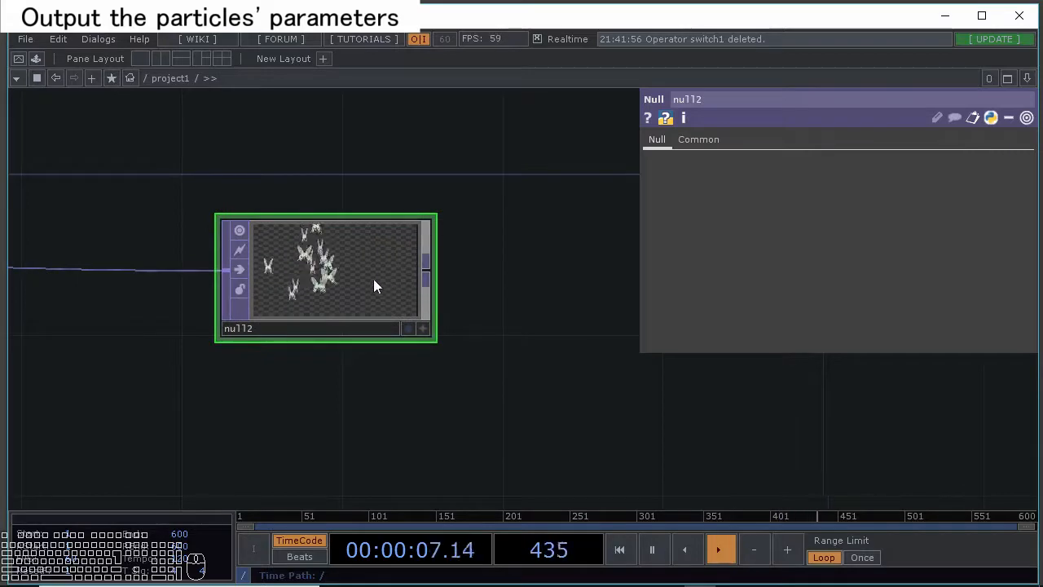
scroll(374, 280, "up", 3)
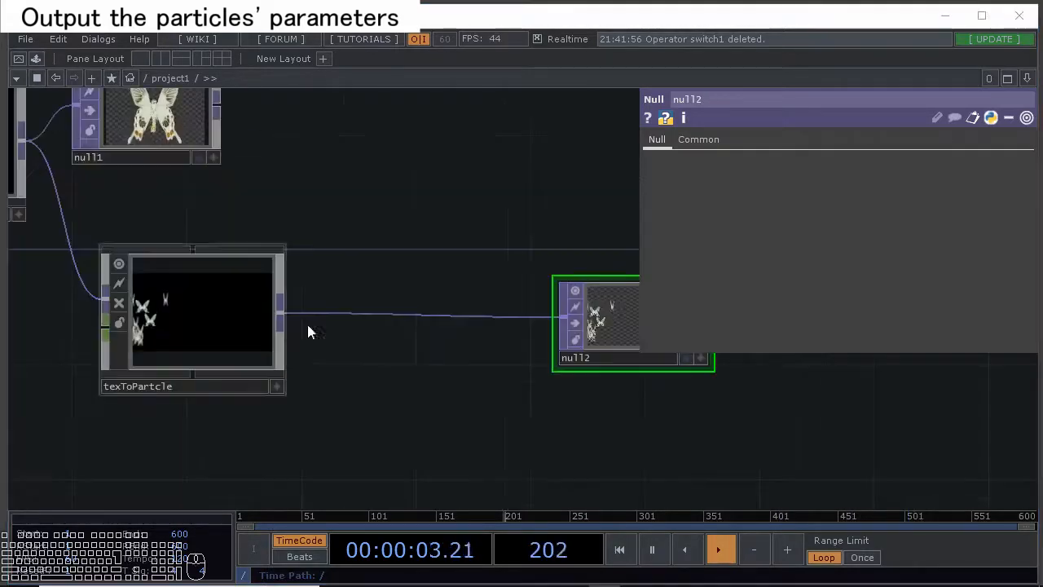
scroll(221, 316, "up", 3)
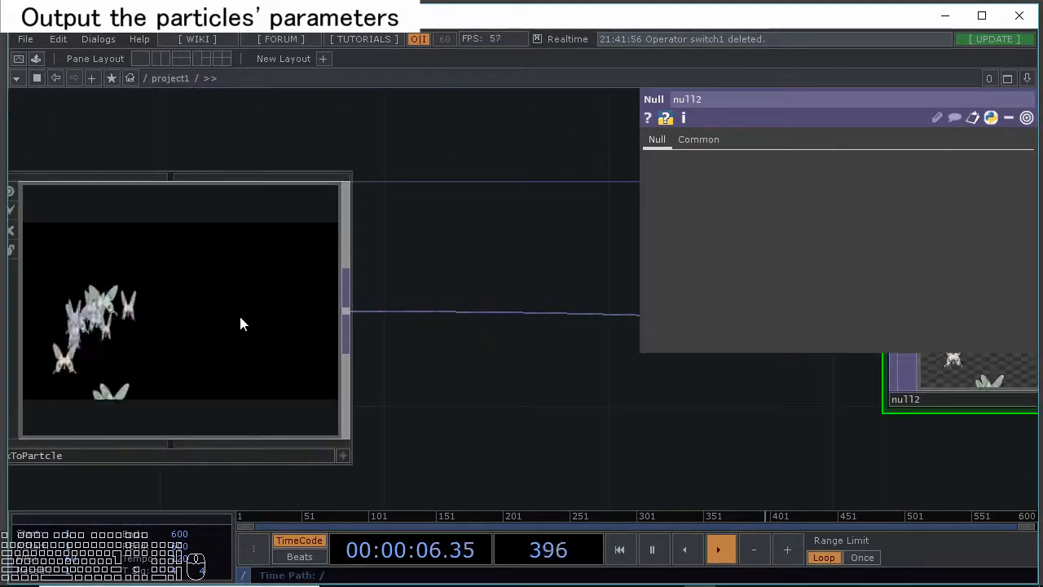
Open the Component Editor for the texToPartcle container and move its window clear of the network.
right_click(254, 304)
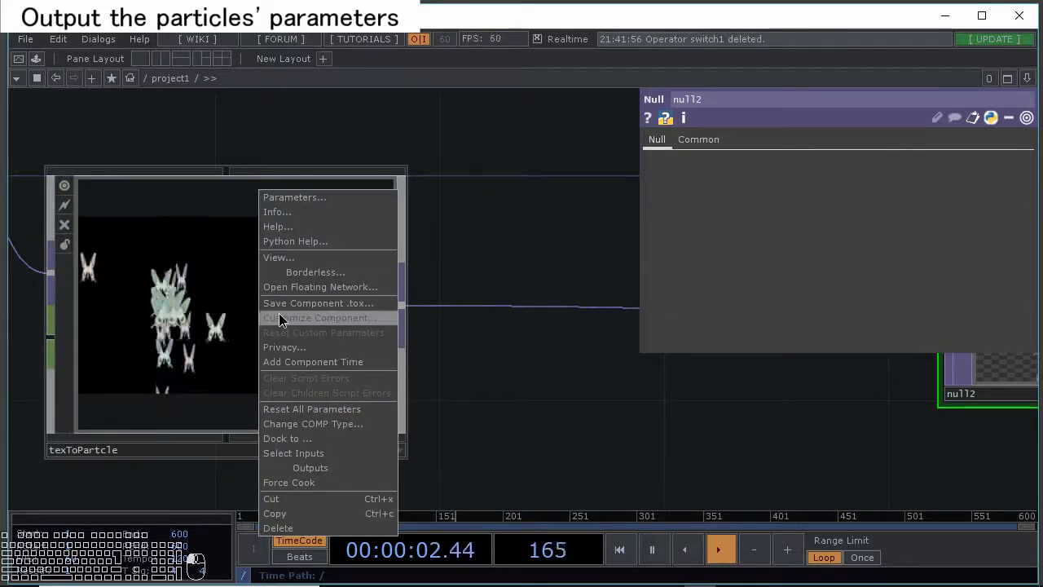
left_click(282, 318)
left_click_drag(489, 12, 724, 459)
Open texToPartcle's parameters in a floating window, select the container, and move the window clear of it.
right_click(234, 283)
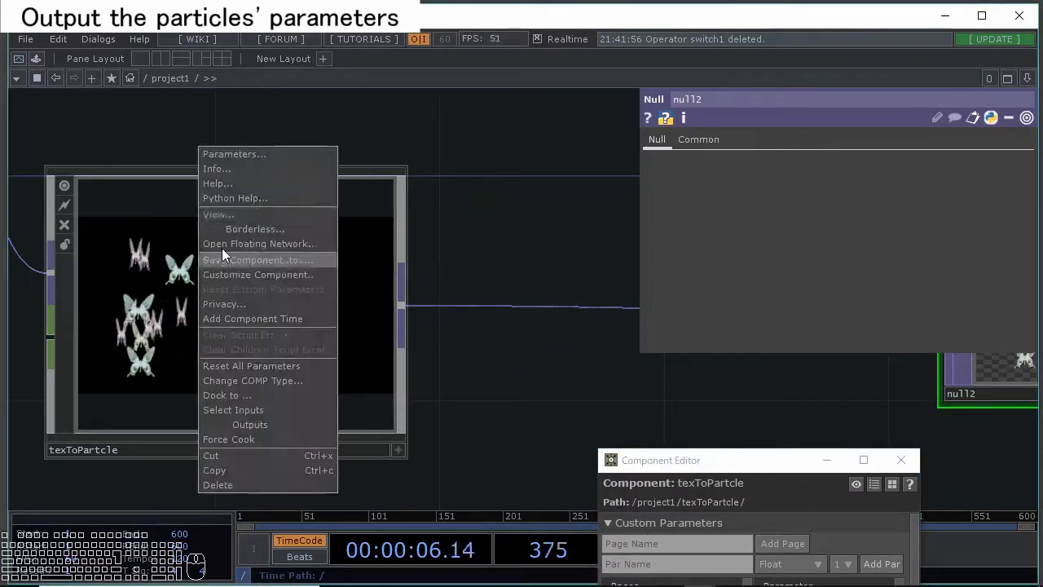
left_click(260, 156)
left_click_drag(255, 31, 603, 380)
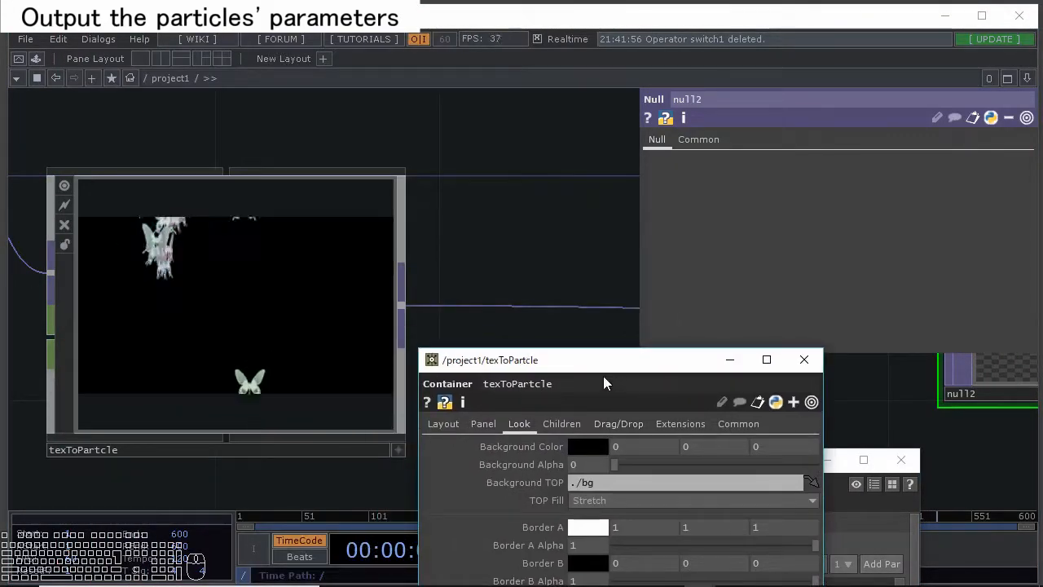
left_click(302, 345)
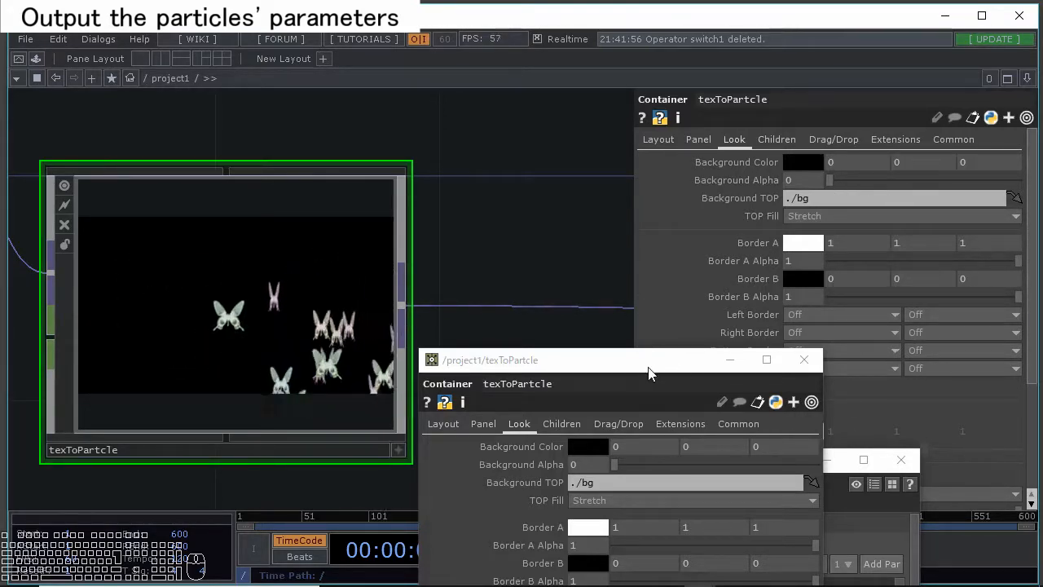
left_click_drag(647, 361, 731, 493)
Enter texToPartcle and add a custom parameter page named Texture to it in the Component Editor.
key("i")
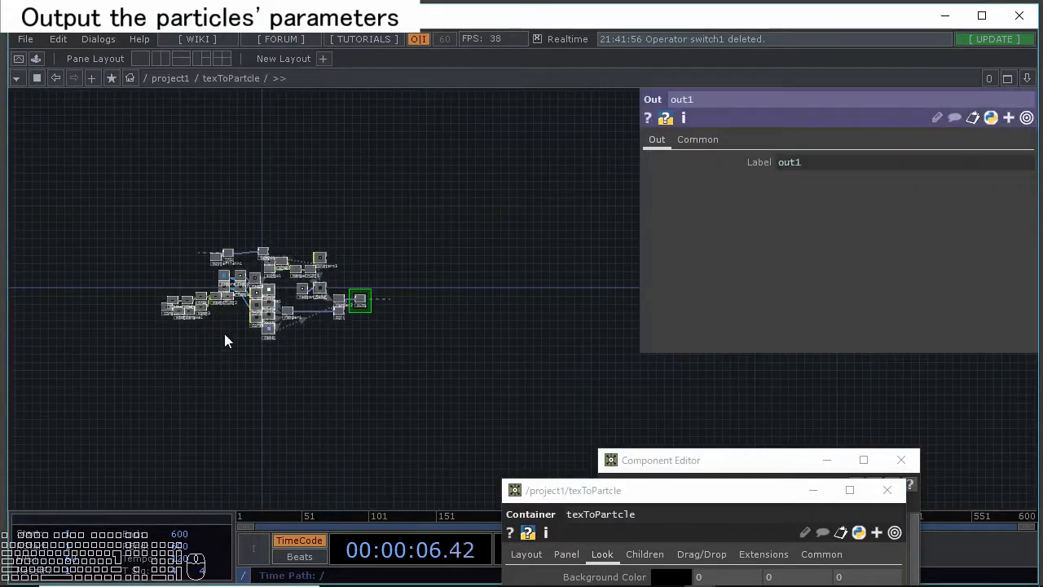
scroll(228, 334, "up", 5)
left_click_drag(781, 463, 610, 176)
left_click(508, 254)
type("T")
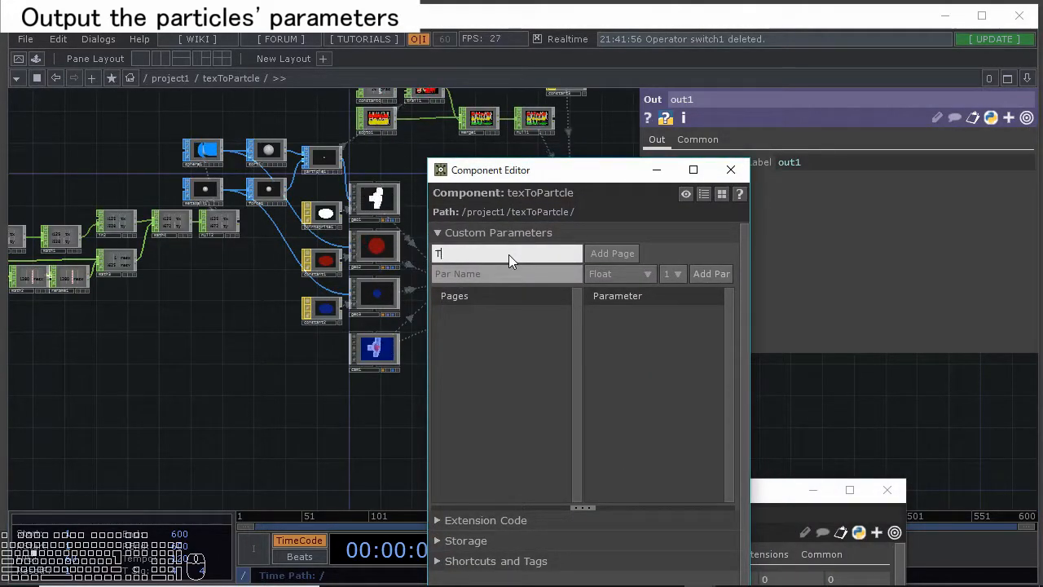
type("ext")
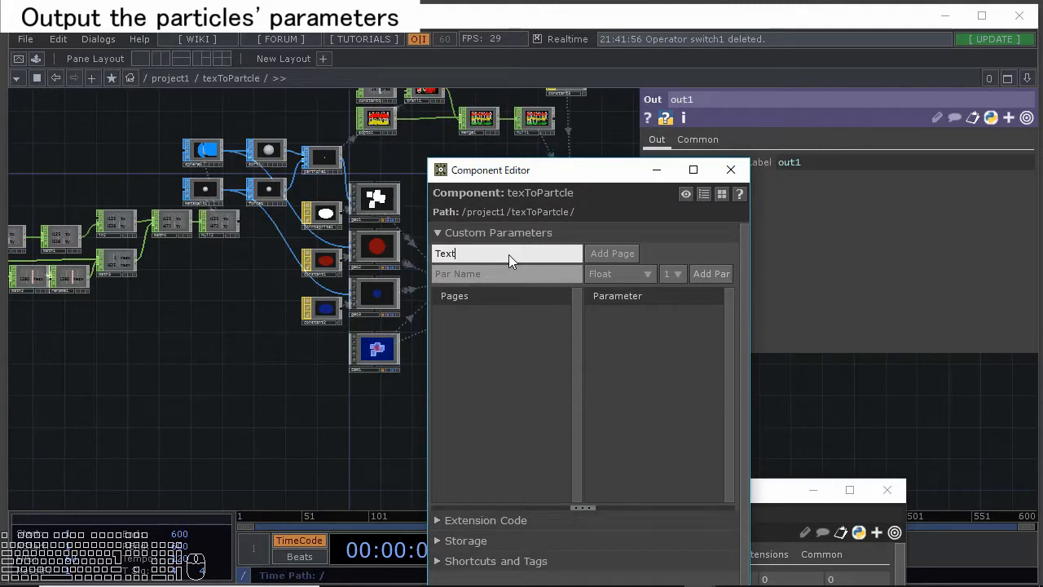
type("ure")
left_click(607, 254)
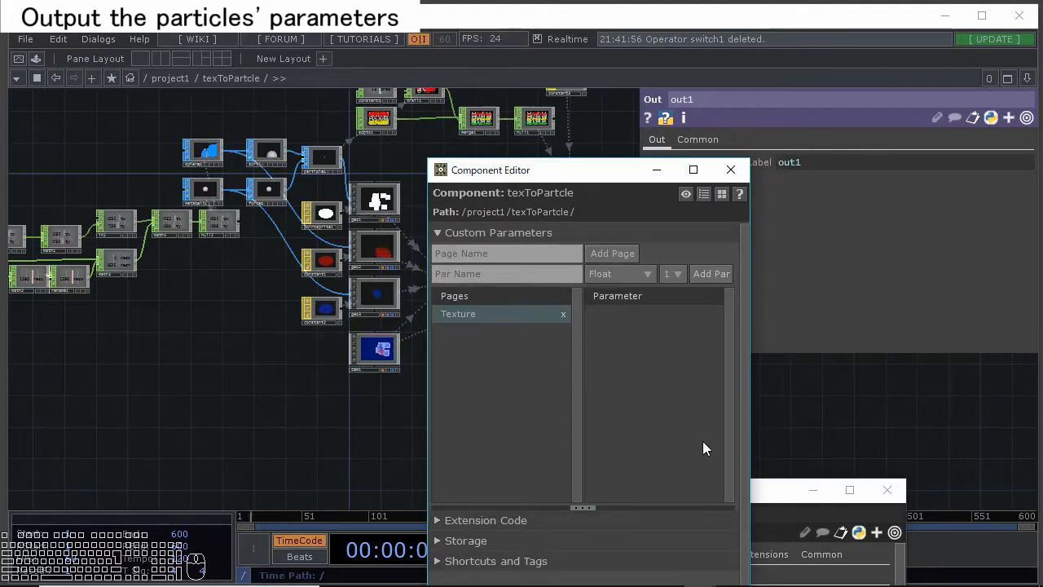
Reposition texToPartcle's floating parameter window and display its Texture page.
left_click_drag(769, 493, 869, 273)
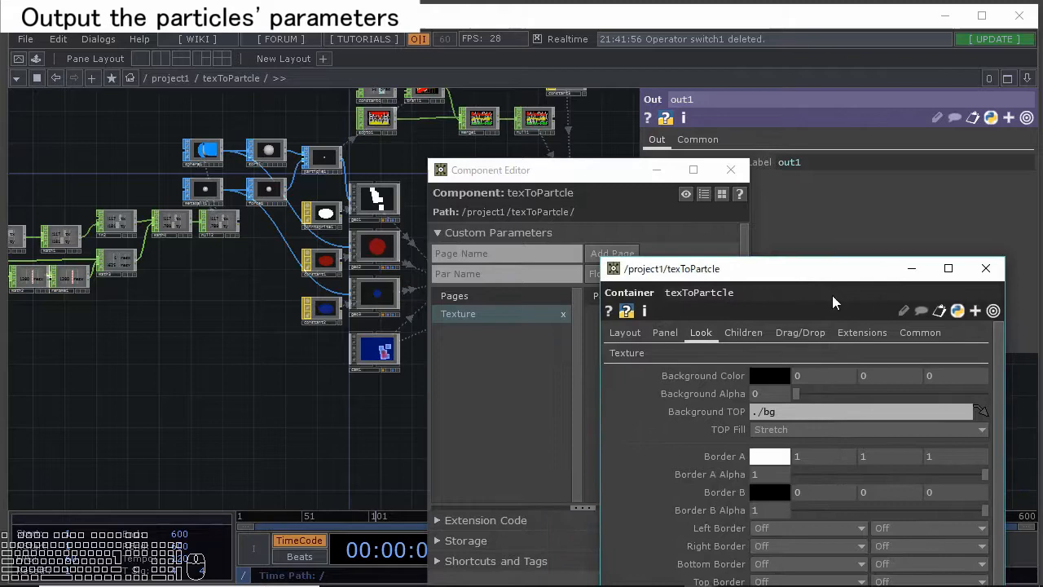
left_click(639, 355)
left_click(513, 384)
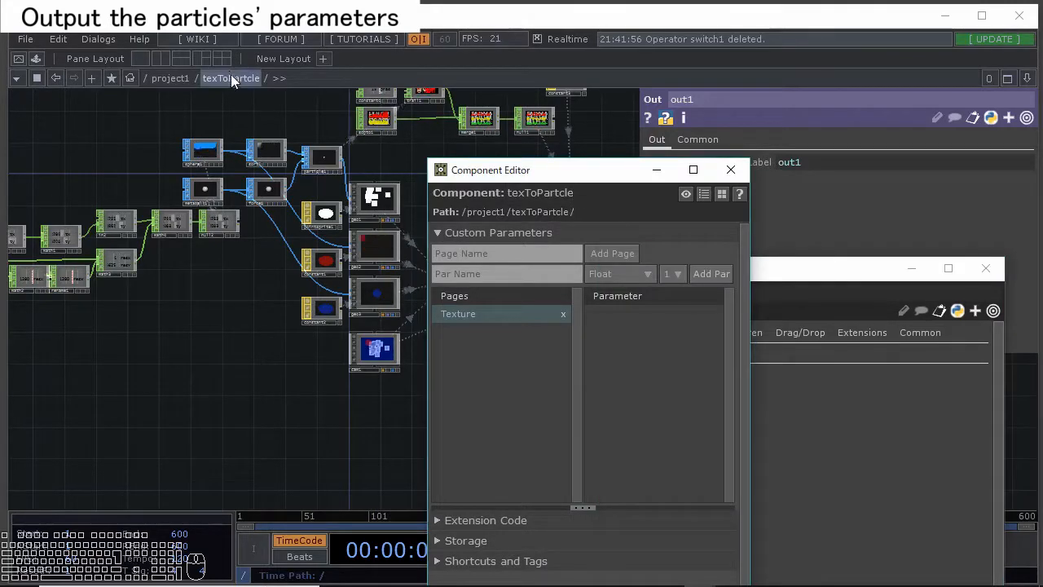
Select tex3d1 and add its Cache Size to texToPartcle's Texture page, setting a reference expression on the source.
left_click_drag(267, 97, 262, 309)
middle_click_drag(262, 309, 252, 331)
left_click_drag(275, 259, 149, 319)
left_click(328, 268)
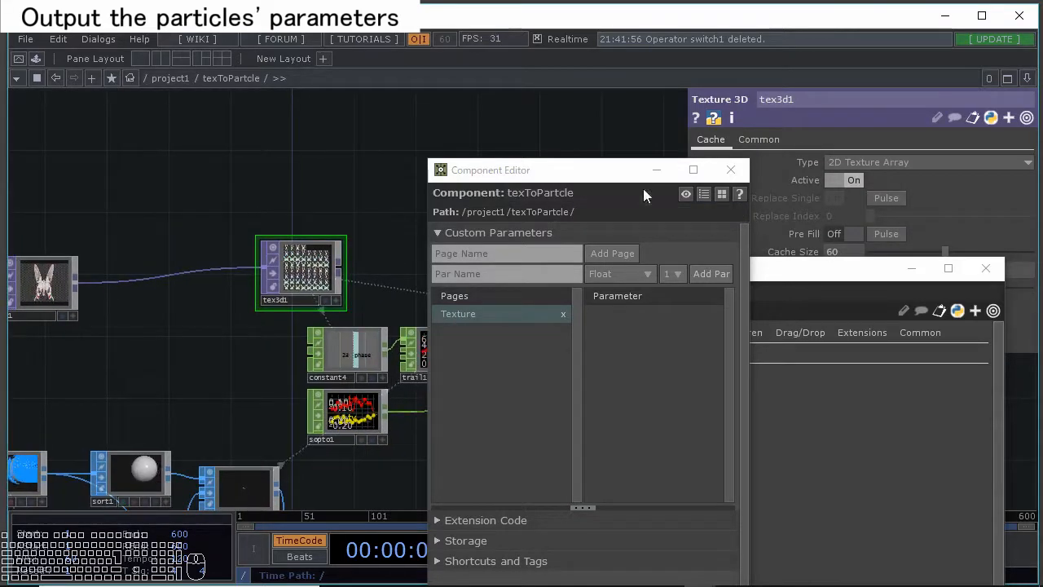
left_click_drag(807, 273, 825, 408)
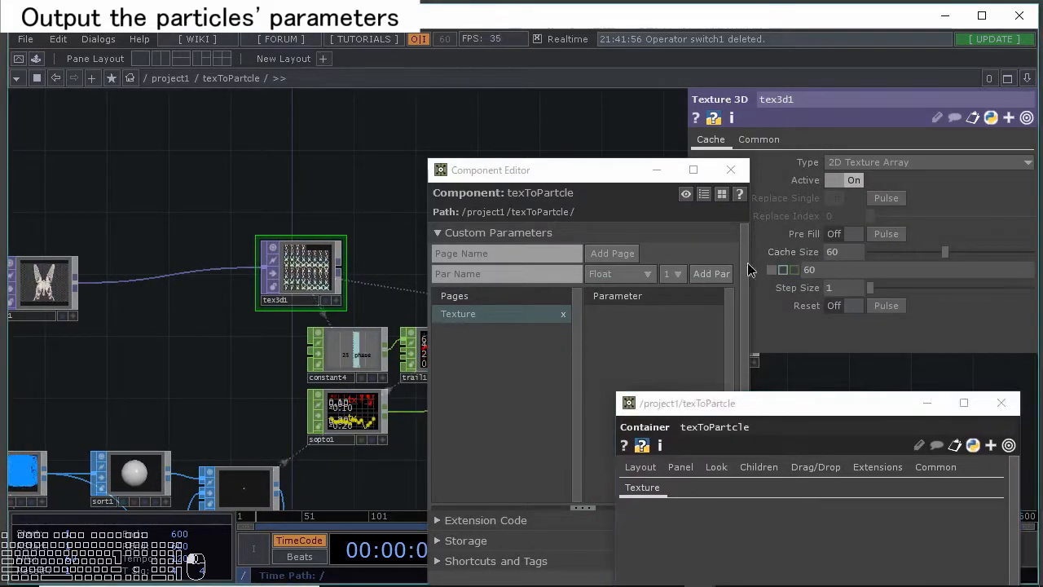
left_click_drag(605, 299, 637, 302)
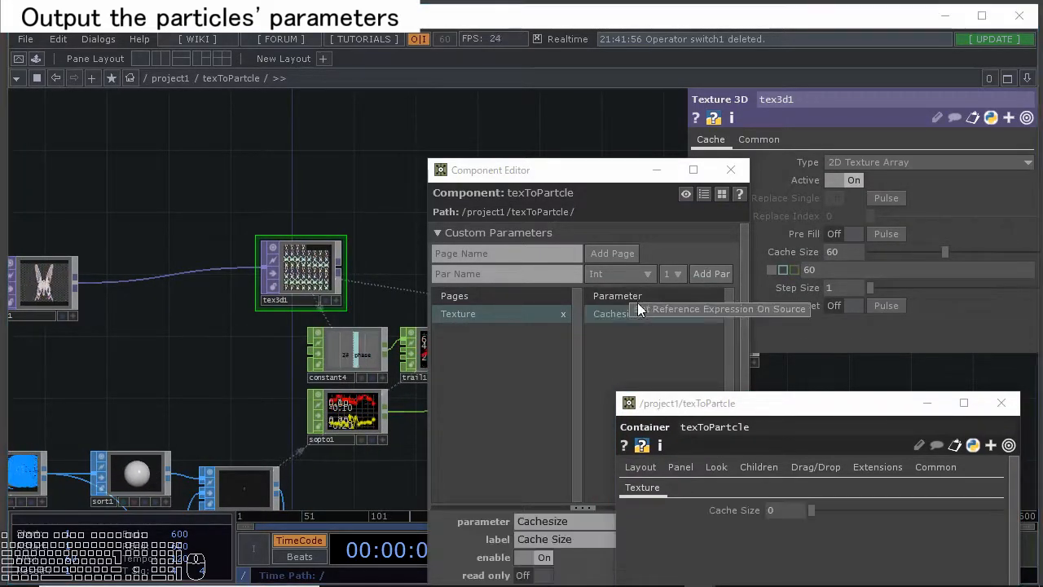
Reference tex3d1's Cache Size to the container parameter, and add its Reset to the Texture page with a reference expression on the source.
left_click(644, 310)
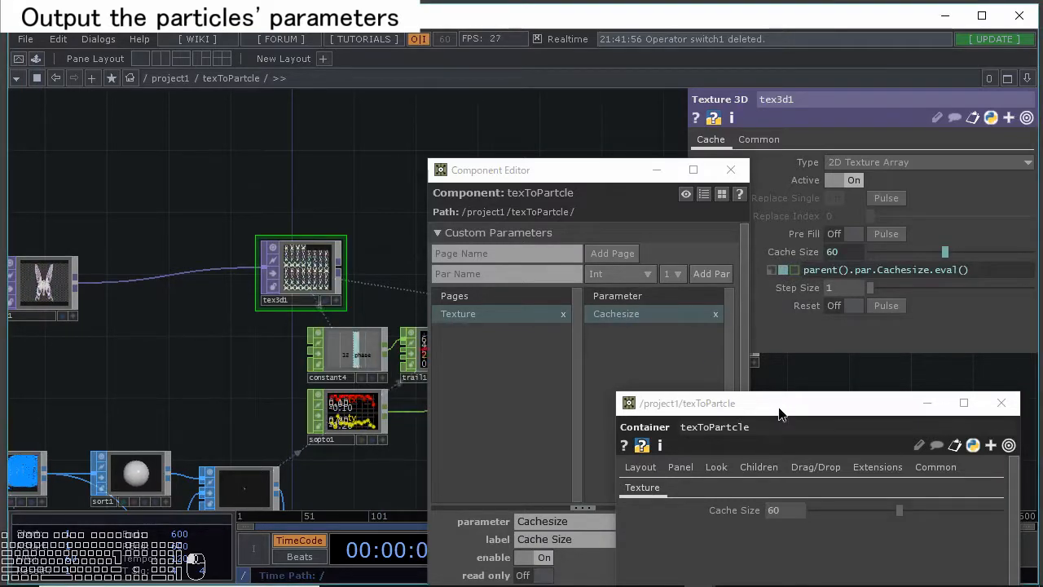
left_click_drag(780, 403, 847, 435)
left_click_drag(582, 183, 793, 280)
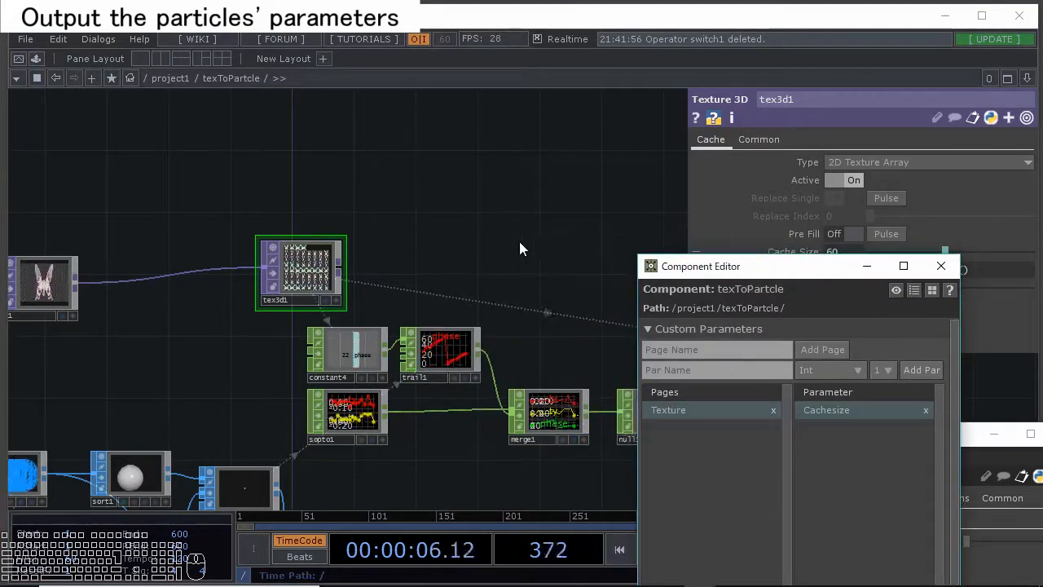
left_click_drag(518, 238, 499, 175)
left_click_drag(701, 270, 480, 197)
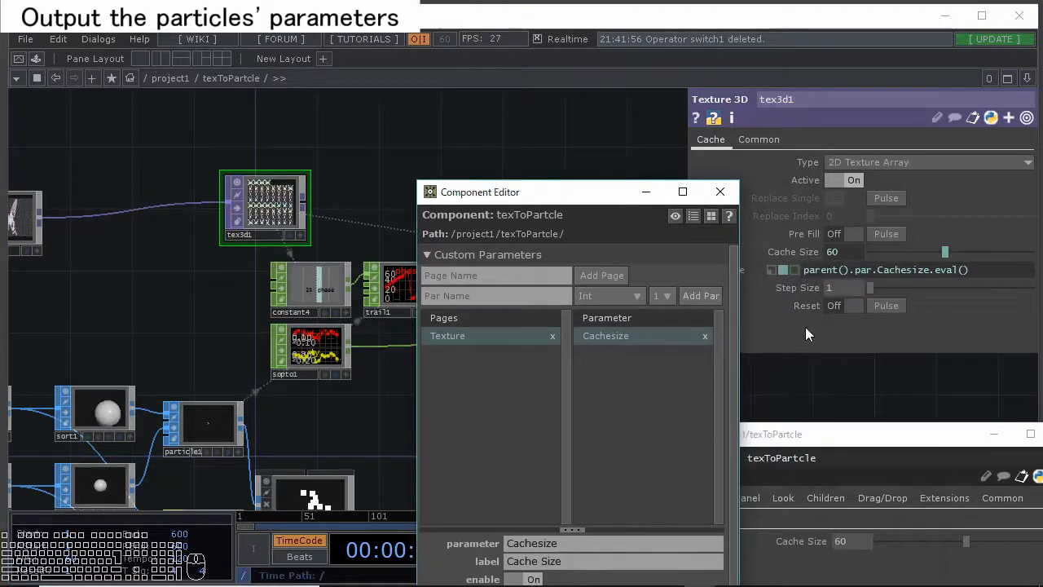
left_click_drag(591, 326, 614, 320)
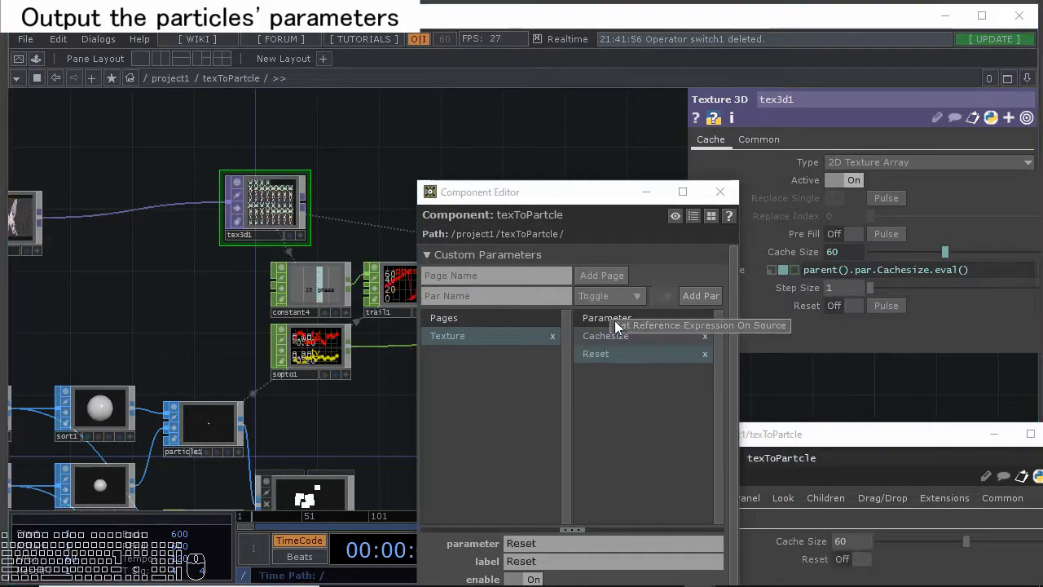
left_click(621, 327)
Add a second custom parameter page named Particle to texToPartcle in the Component Editor.
left_click_drag(565, 200, 806, 308)
scroll(410, 290, "down", 5)
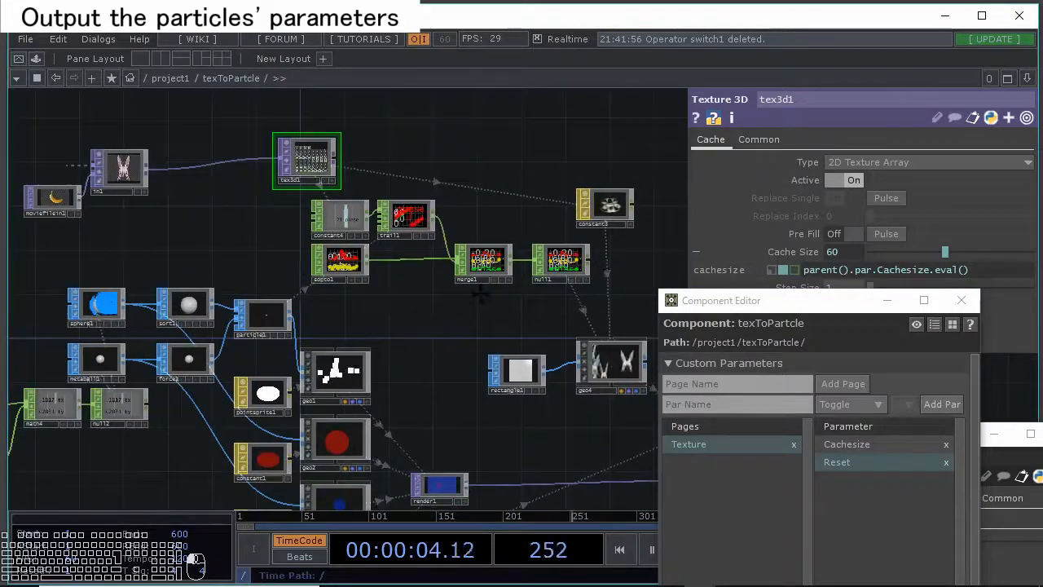
left_click(731, 383)
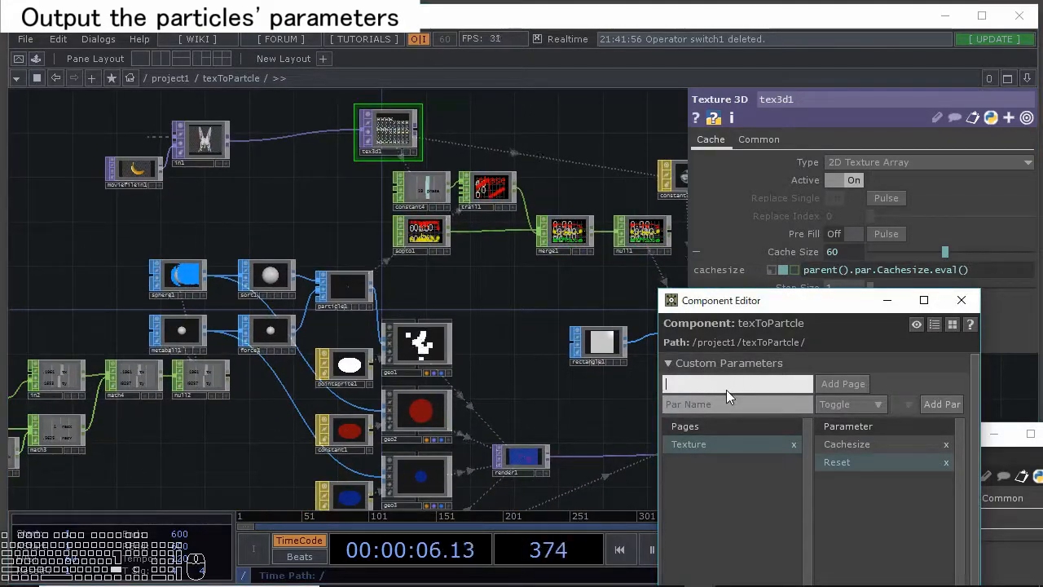
type("Particle")
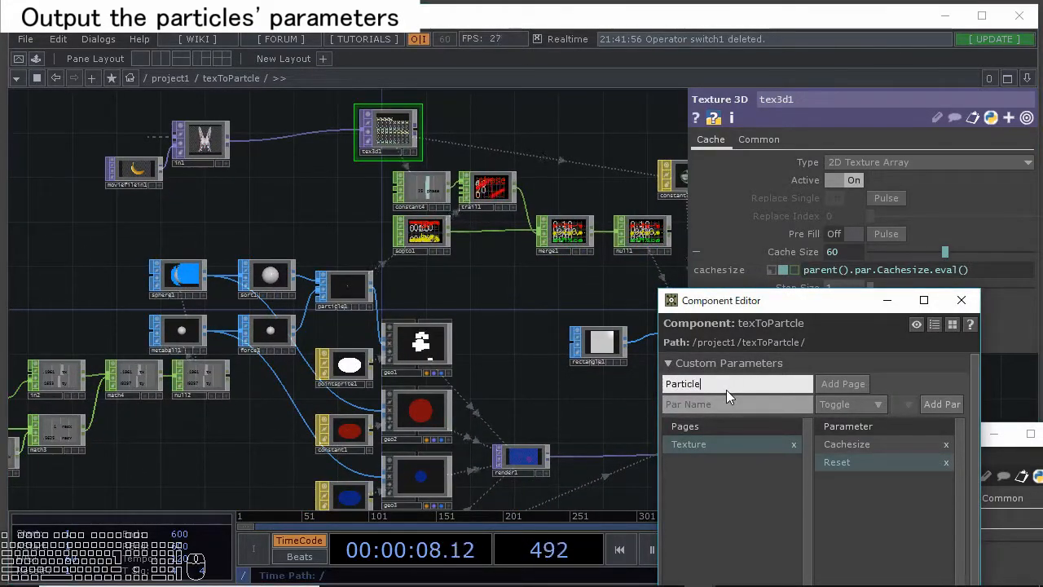
left_click(827, 383)
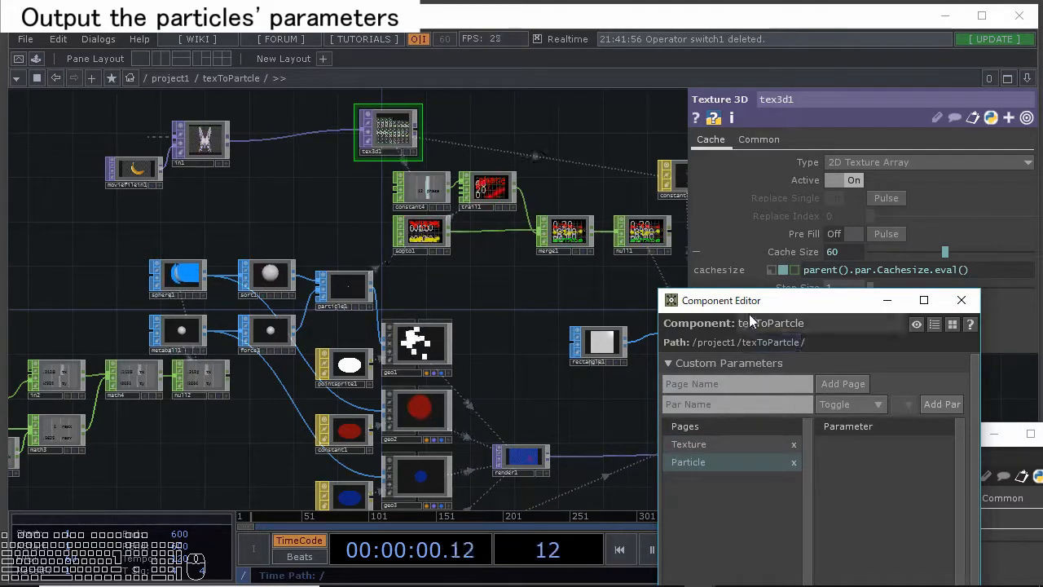
Select sphere1 and add a Float parameter named GereratorRadius to texToPartcle's Particle page.
left_click_drag(435, 286, 516, 274)
scroll(516, 274, "up", 6)
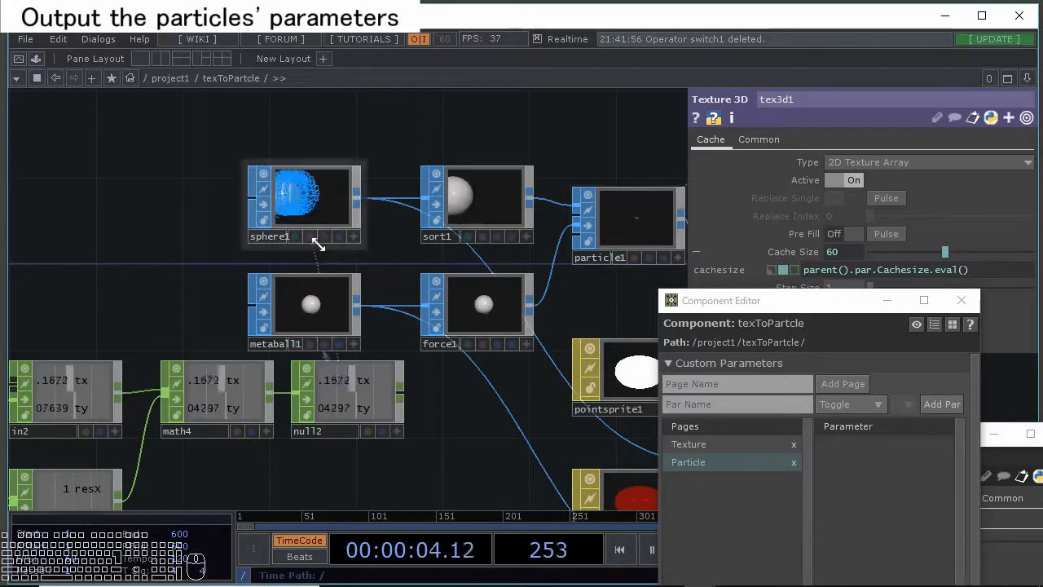
left_click(320, 214)
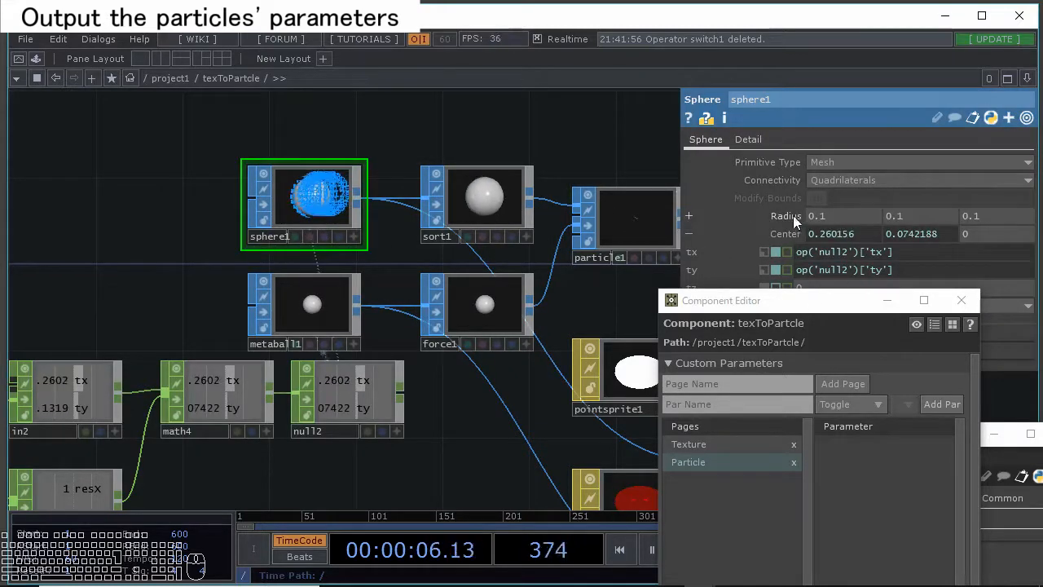
left_click(762, 405)
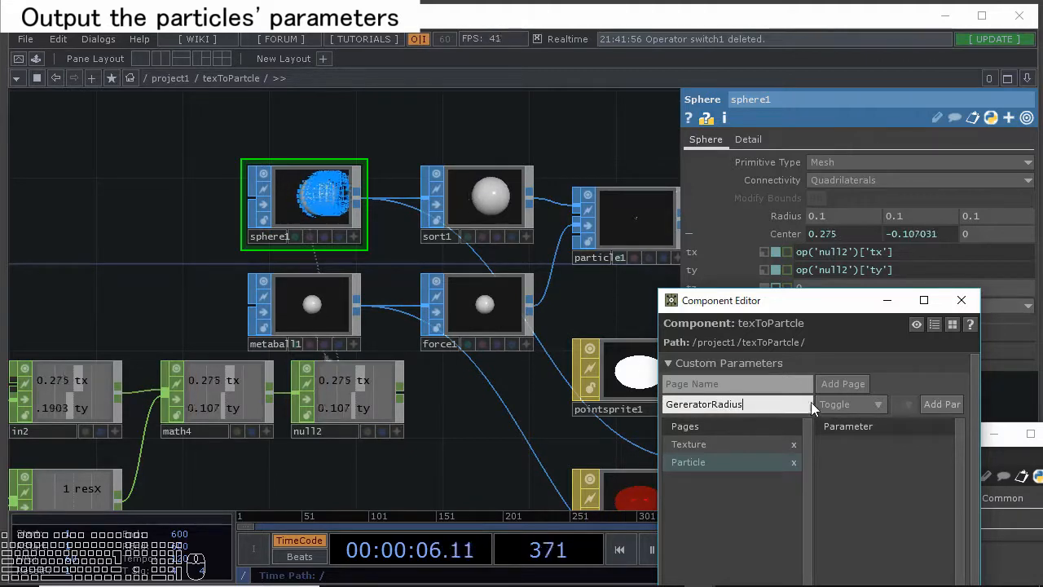
left_click(836, 403)
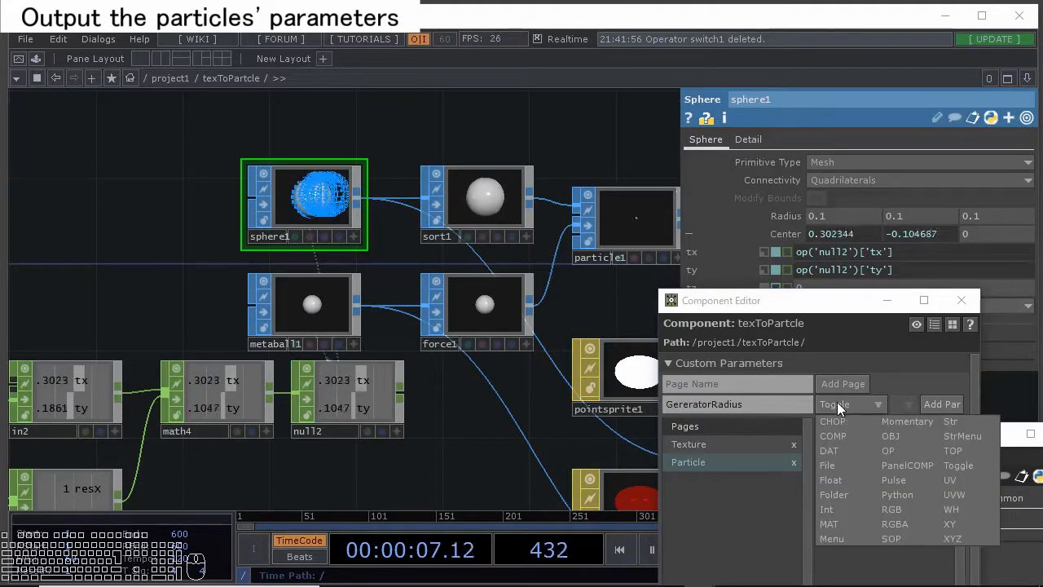
left_click(843, 483)
left_click(934, 408)
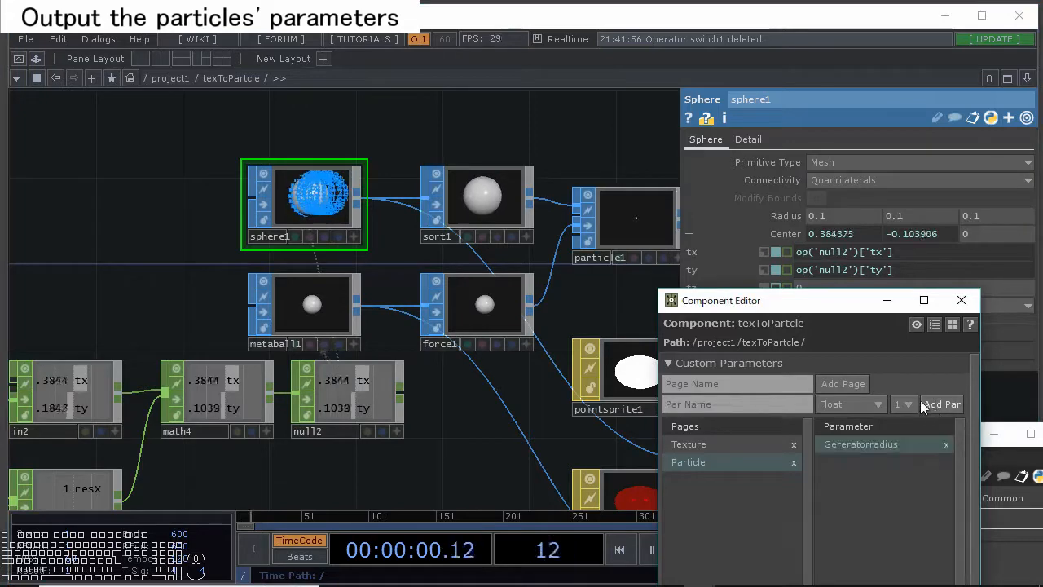
Rename the GereratorRadius parameter's internal name to Rad, keeping its label.
left_click_drag(785, 294, 480, 51)
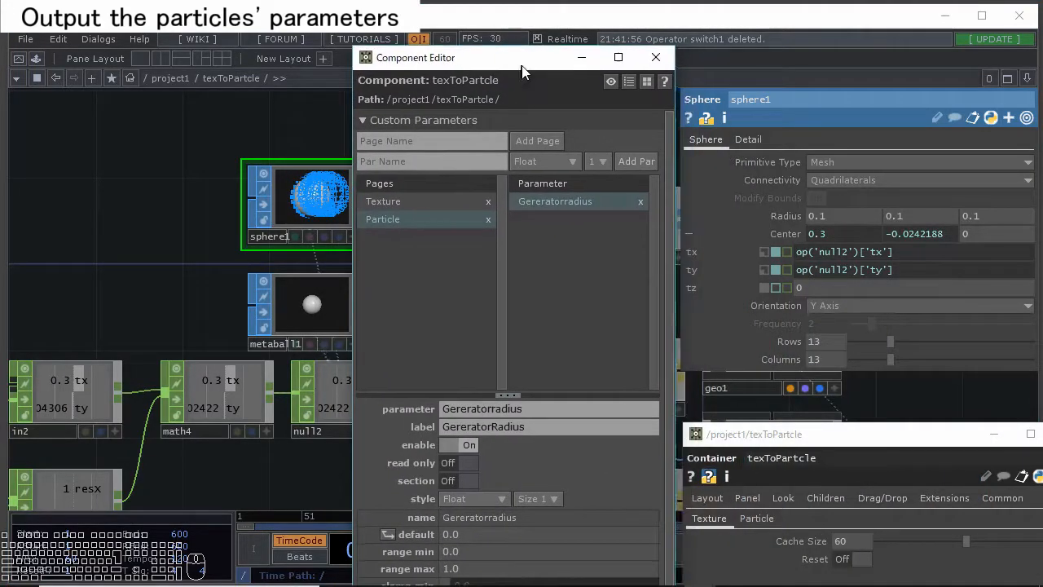
left_click(533, 409)
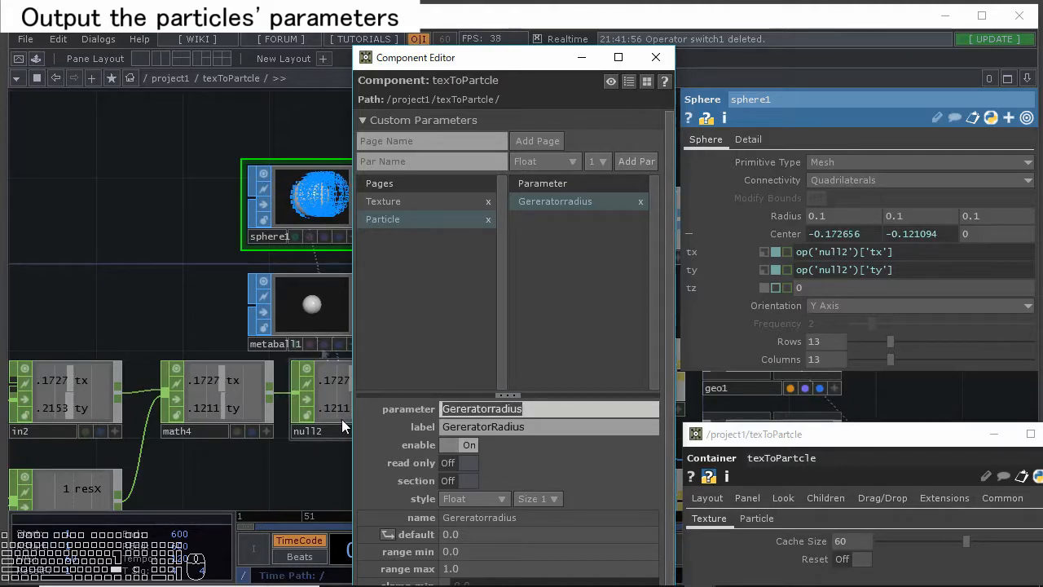
type("Rad")
key("Return")
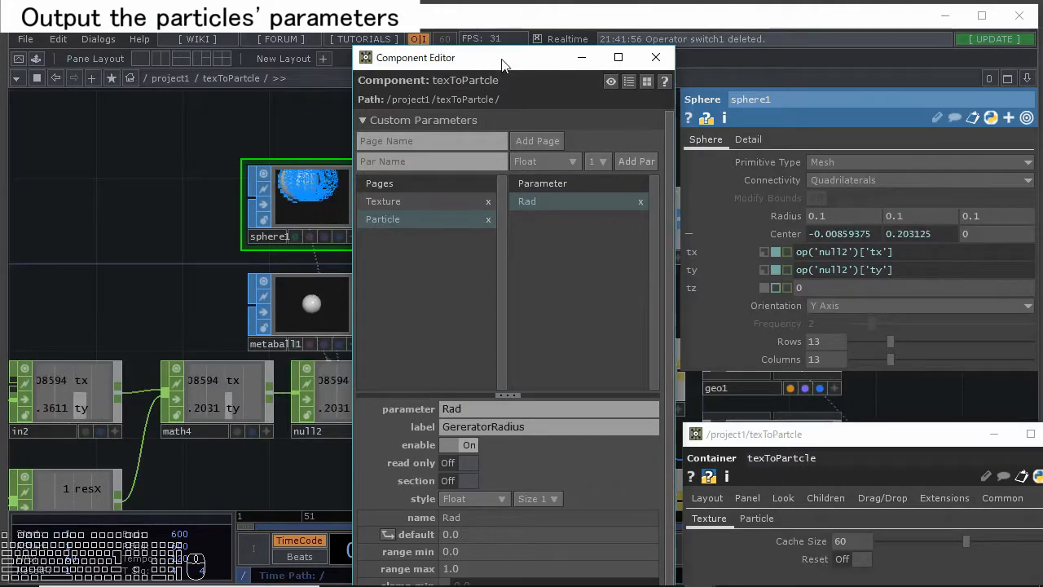
Display texToPartcle's Particle page beside sphere1's parameters and set sphere1's Radius as a relative parameter reference to GereratorRadius.
left_click_drag(489, 57, 298, 56)
left_click_drag(902, 436, 260, 190)
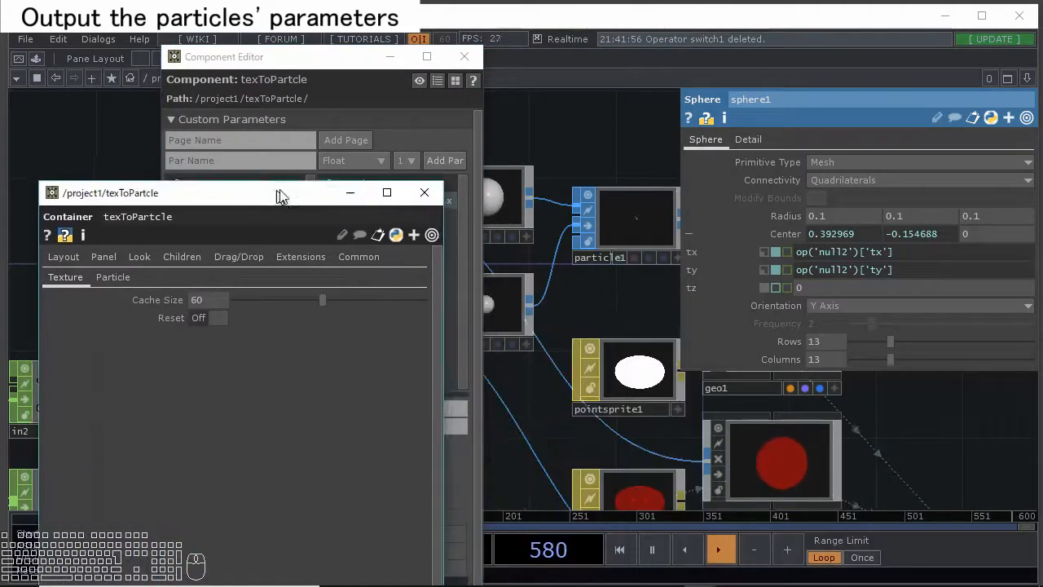
left_click_drag(265, 65, 281, 481)
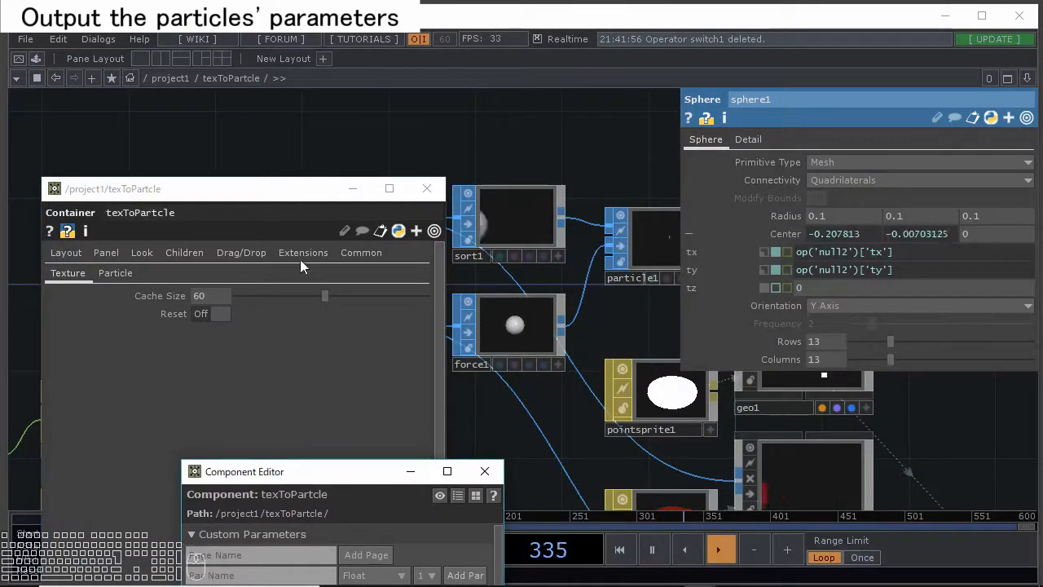
left_click_drag(279, 189, 475, 312)
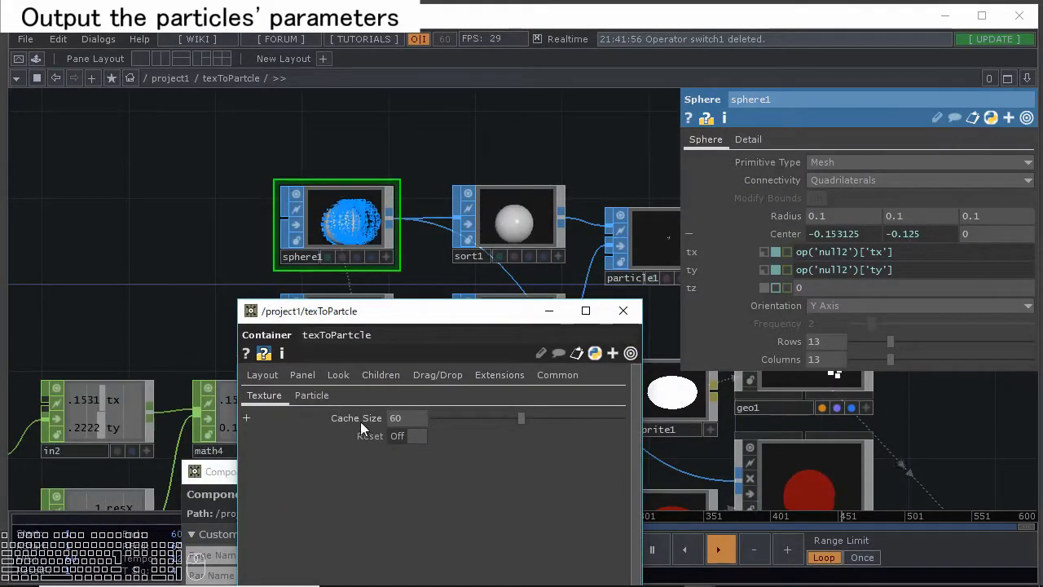
left_click(312, 395)
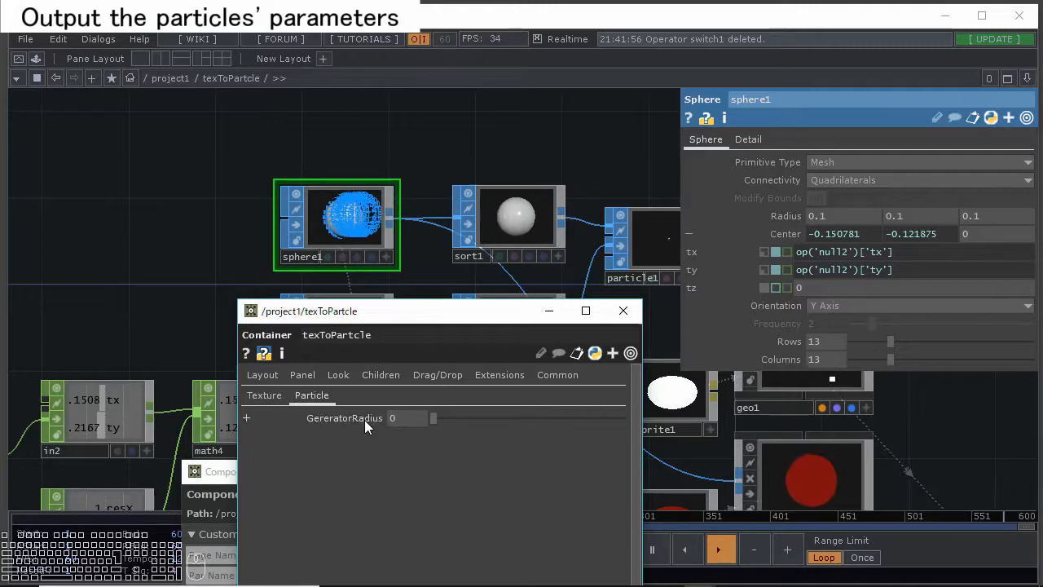
right_click(779, 216)
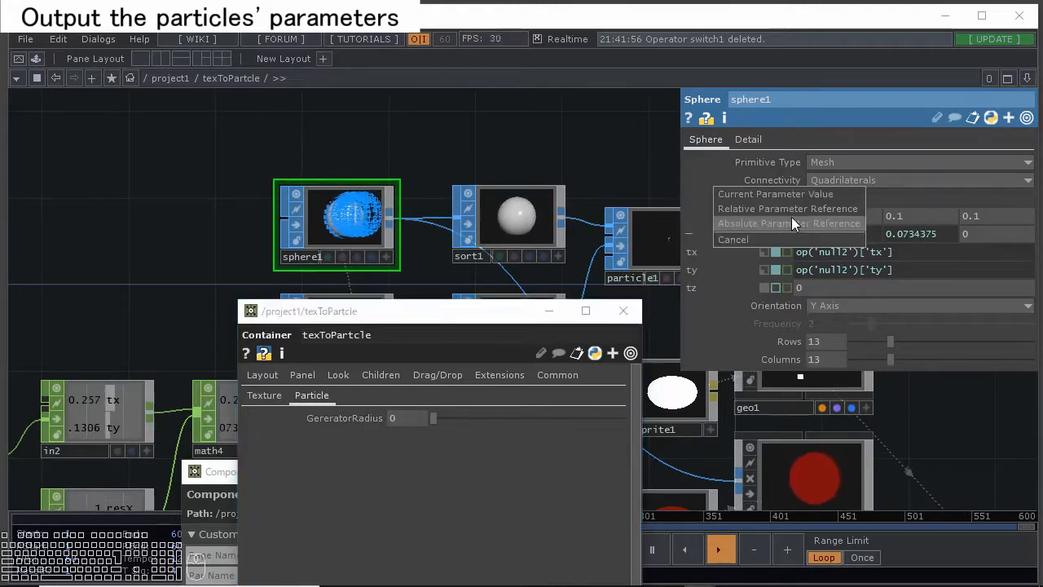
left_click(796, 208)
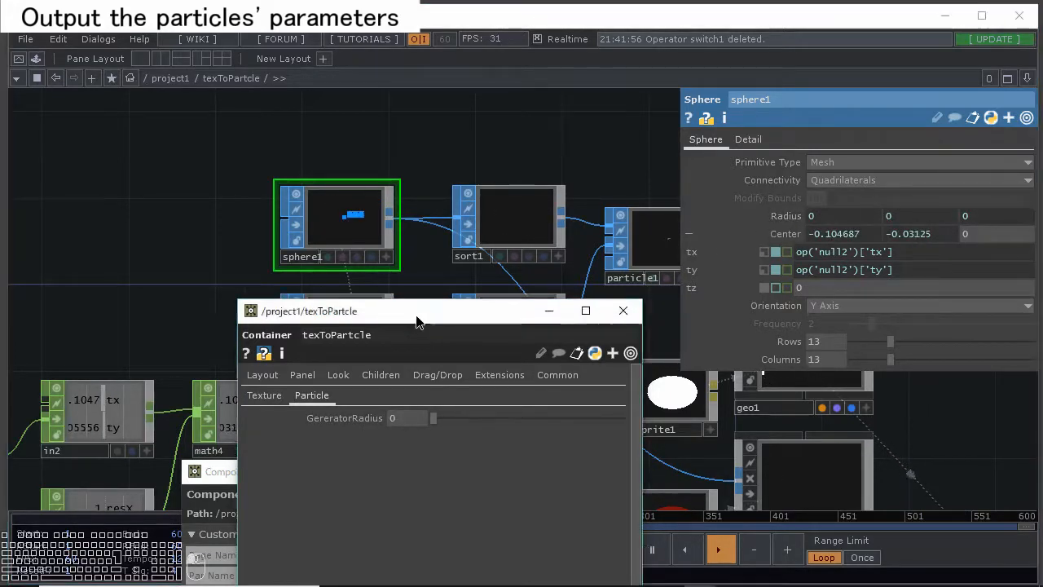
Set GereratorRadius to 1 on the container and set the Rad parameter's default to 1 in the Component Editor.
left_click_drag(419, 312, 372, 64)
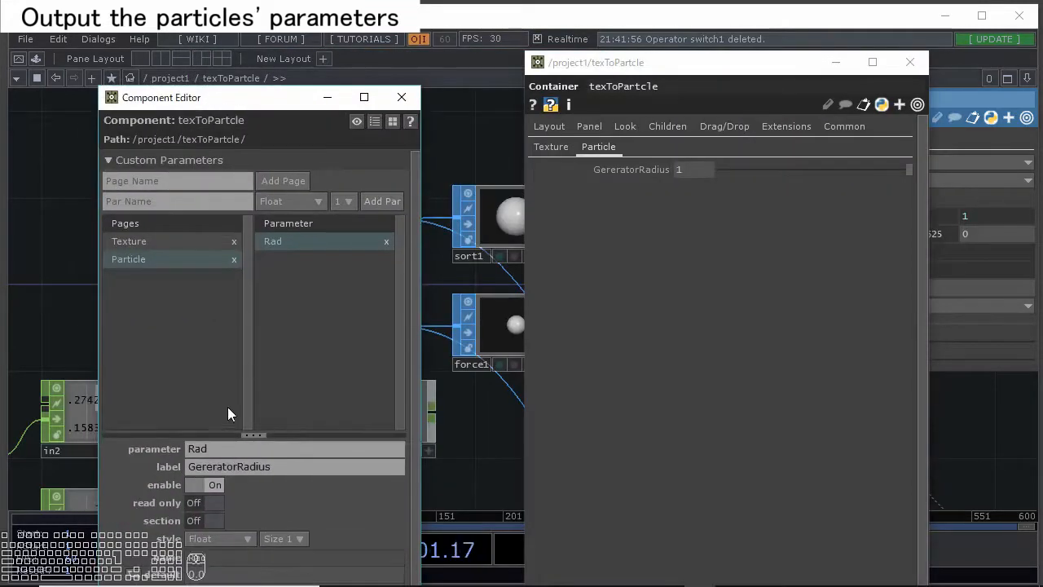
scroll(369, 385, "down", 1)
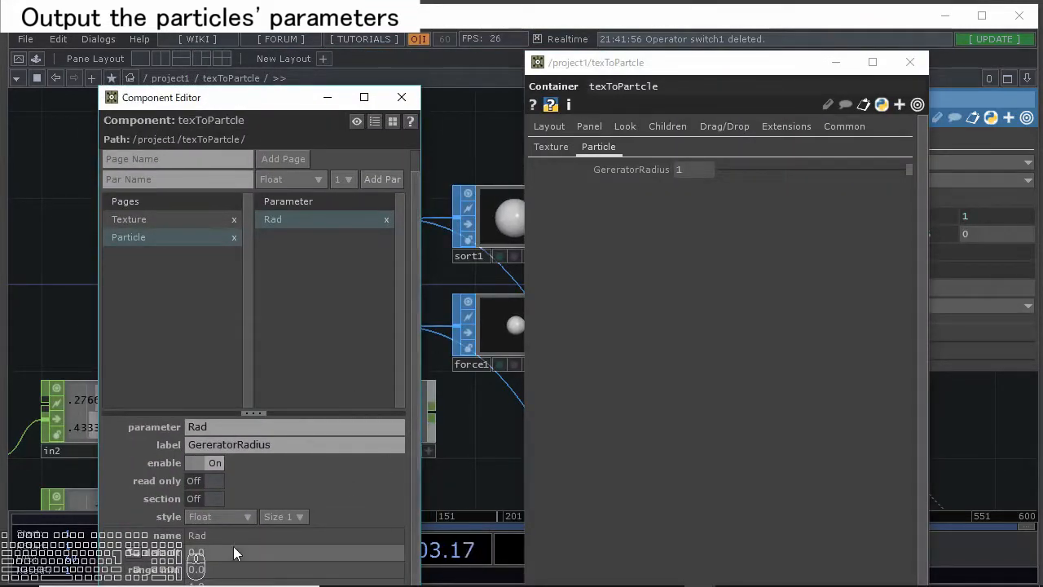
left_click_drag(184, 99, 365, 39)
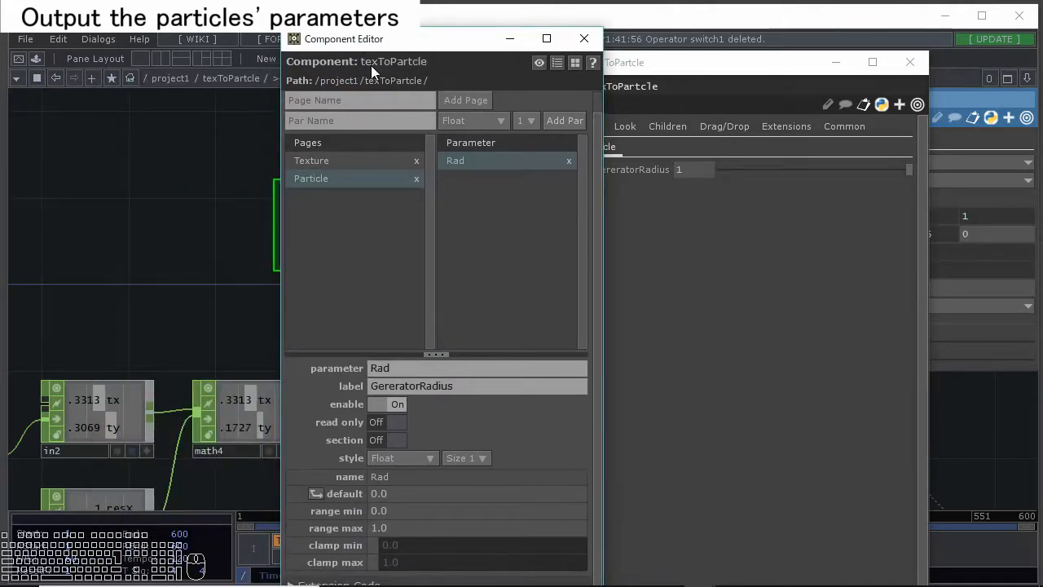
left_click(390, 495)
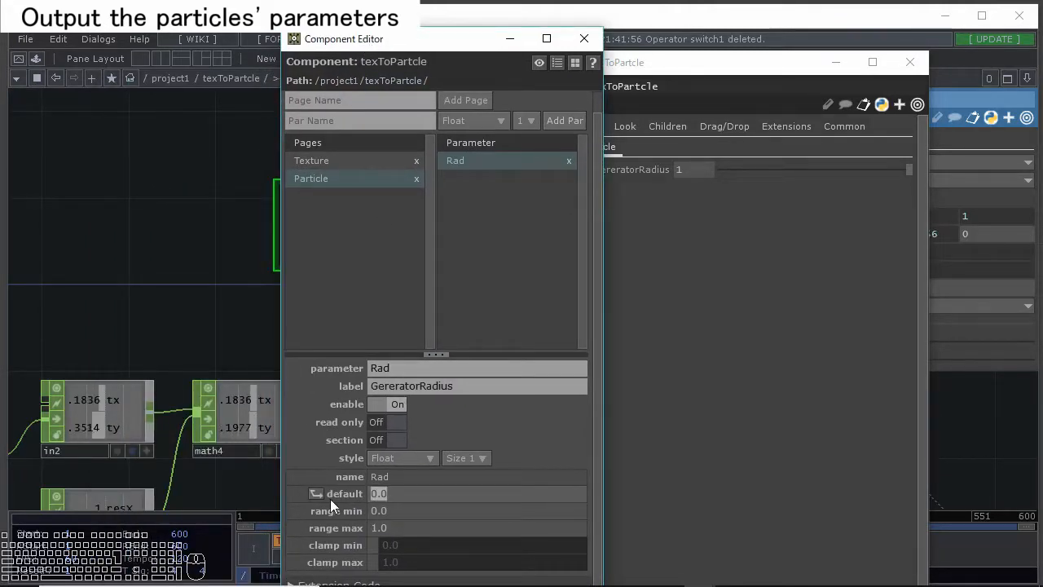
type("1")
key("Return")
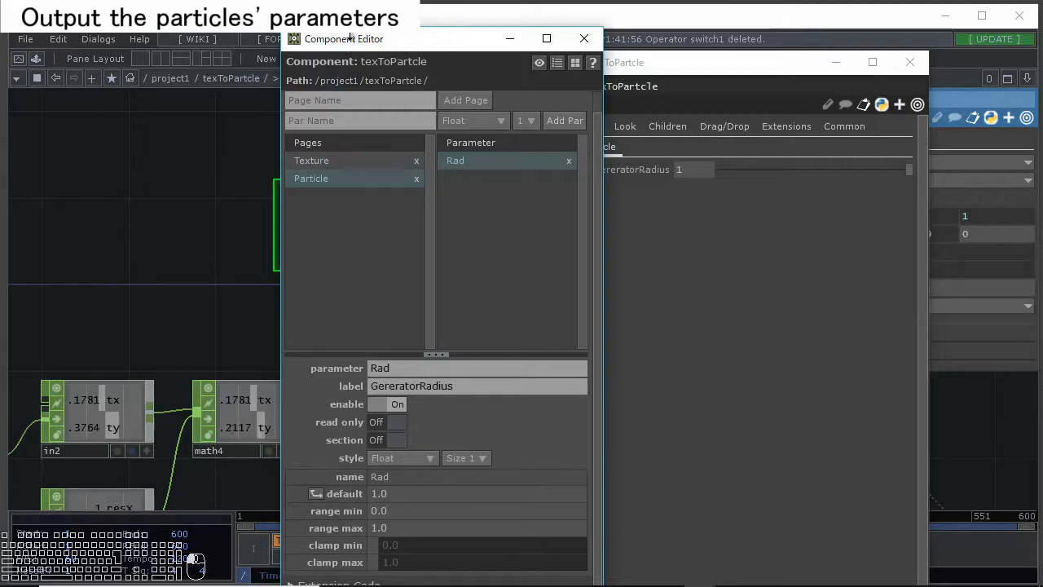
Select particle1, arrange the floating windows around its parameters, and add its Reset to the Particle page as a reference.
left_click_drag(353, 40, 501, 400)
left_click_drag(602, 61, 720, 380)
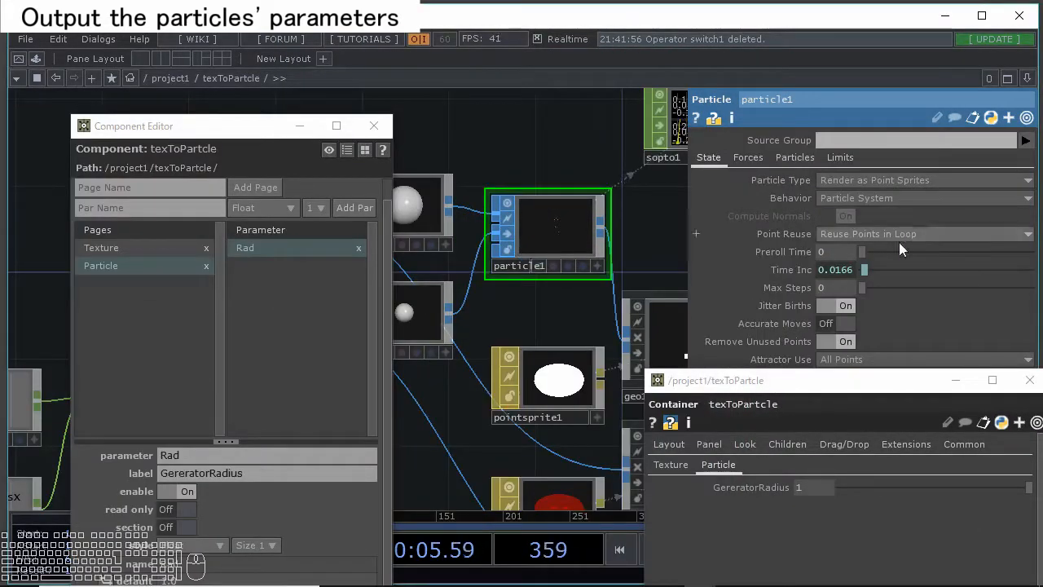
left_click_drag(858, 374, 870, 434)
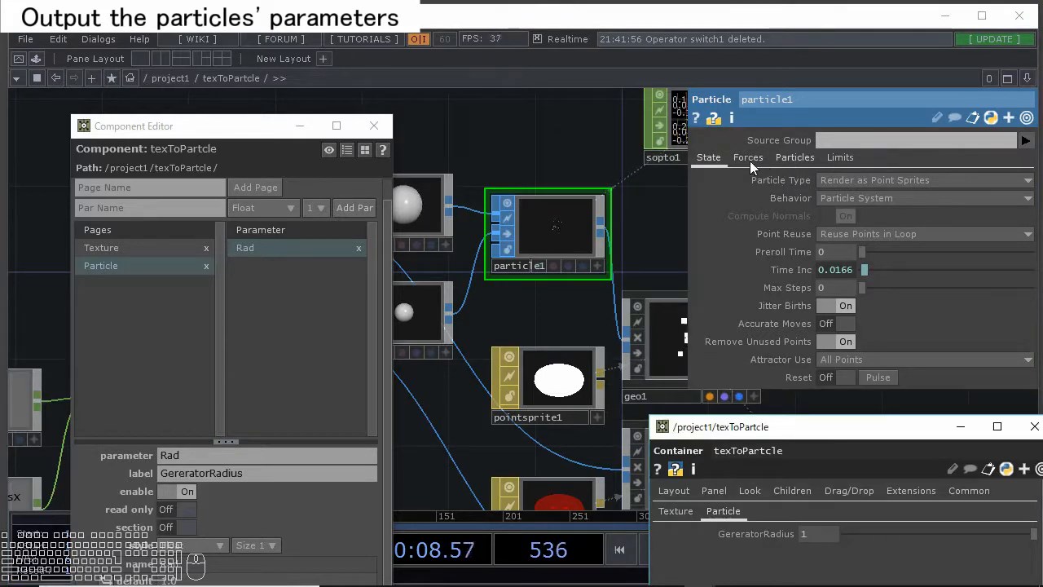
left_click_drag(791, 361, 465, 269)
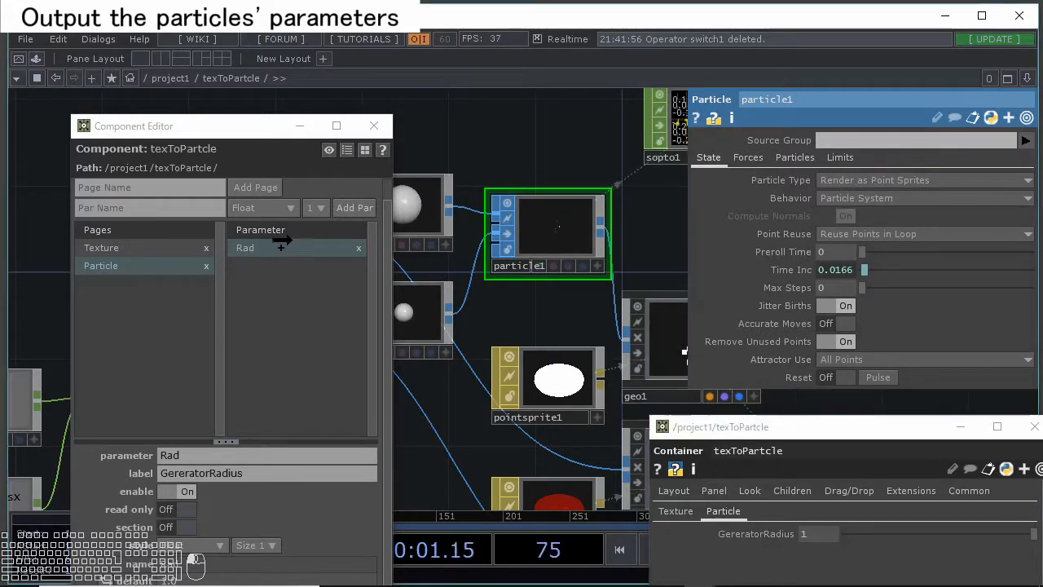
left_click_drag(262, 233, 285, 235)
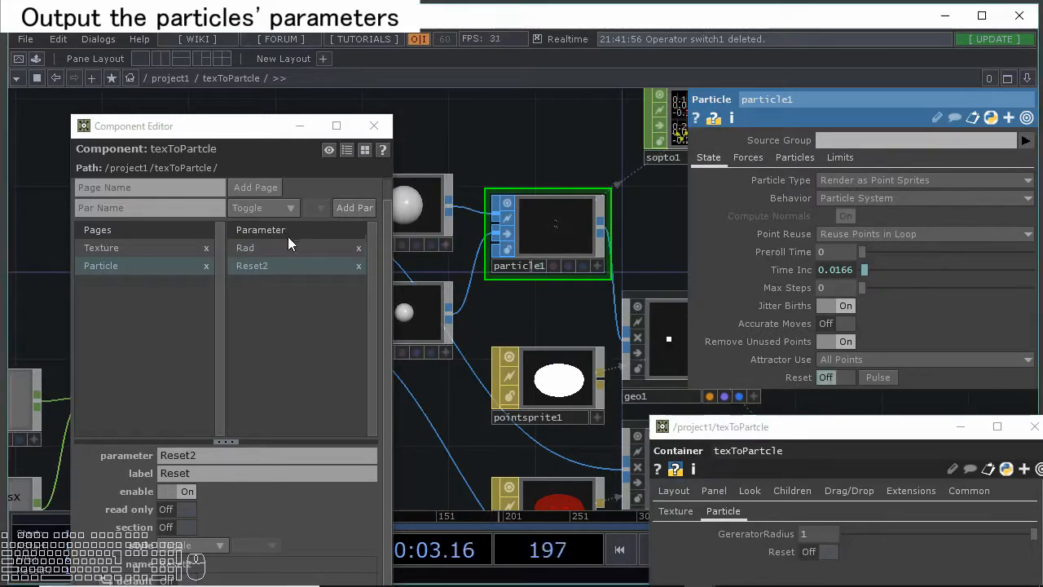
Add particle1's Add Mass Attribute to the Particle page as a reference and turn on its section divider.
left_click(747, 158)
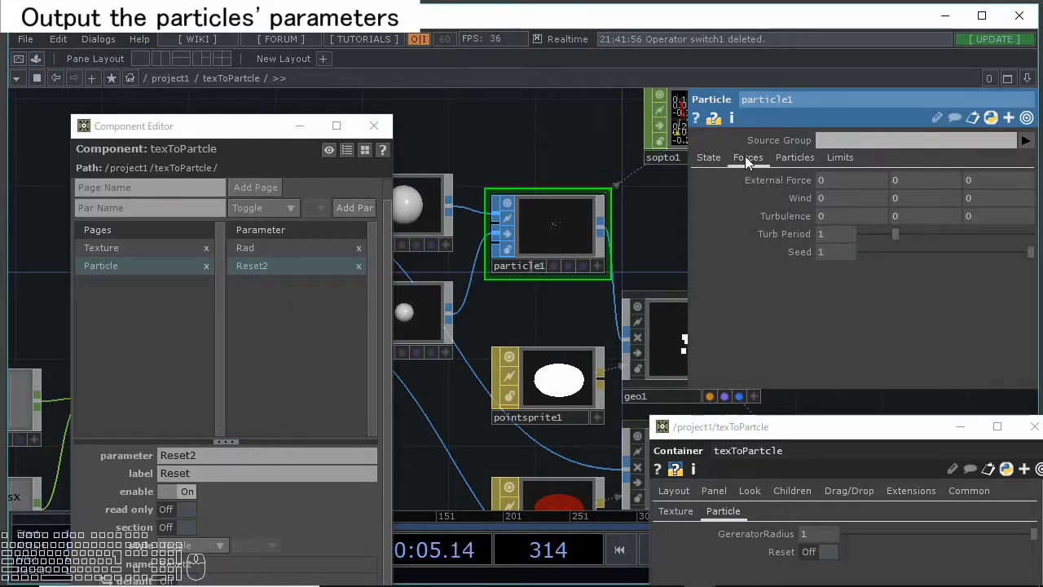
left_click(794, 158)
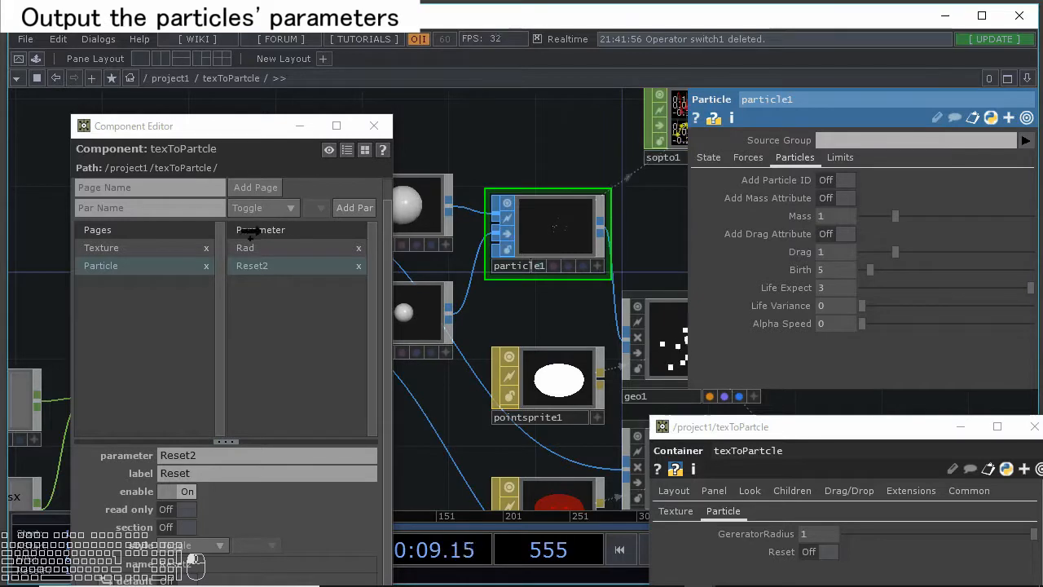
left_click_drag(254, 232, 275, 233)
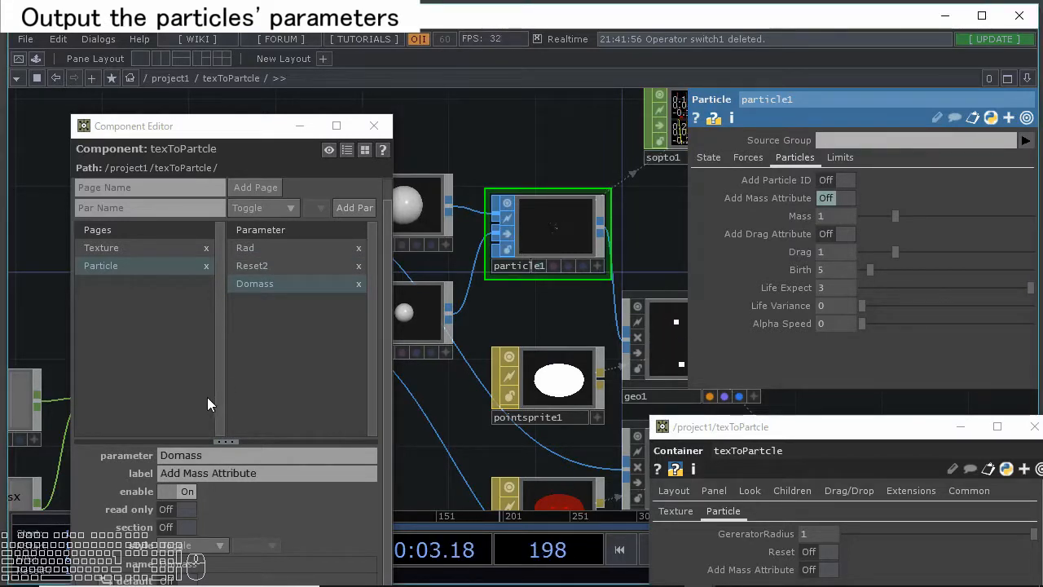
left_click(171, 527)
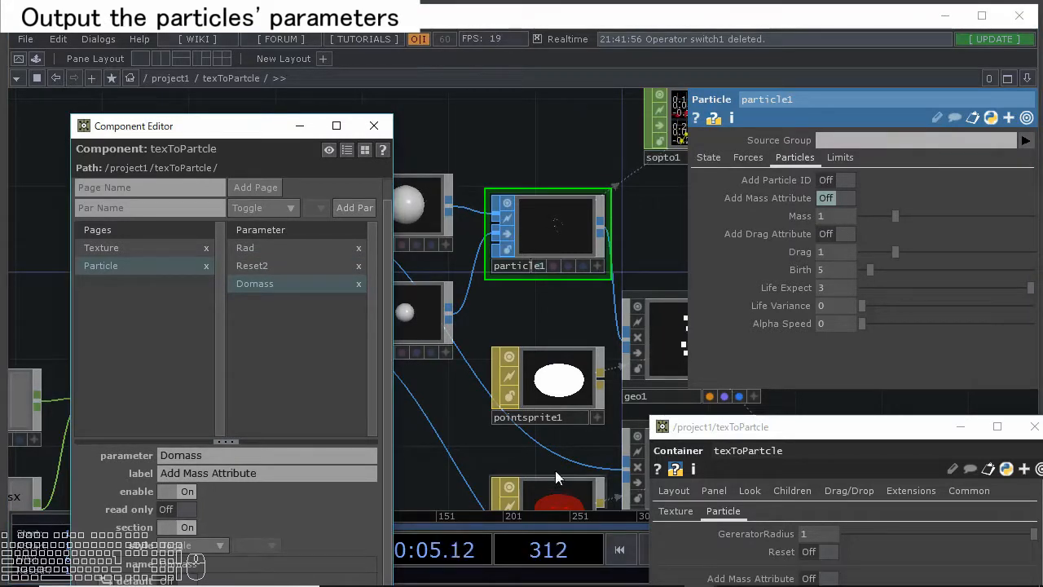
Add particle1's Mass, Add Drag Attribute and Drag to texToPartcle's Particle page as references.
left_click_drag(716, 428, 507, 366)
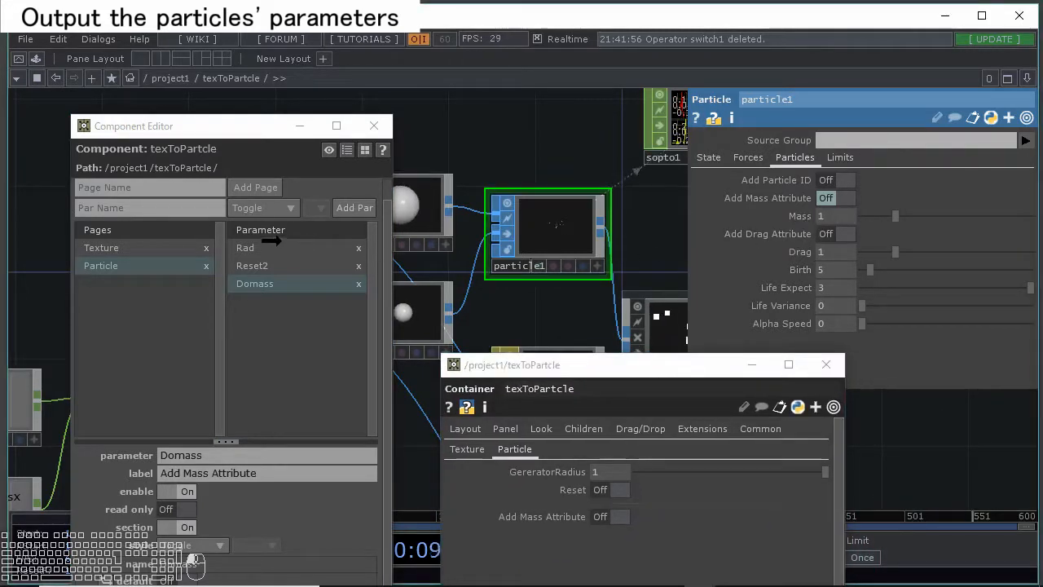
left_click_drag(257, 235, 269, 236)
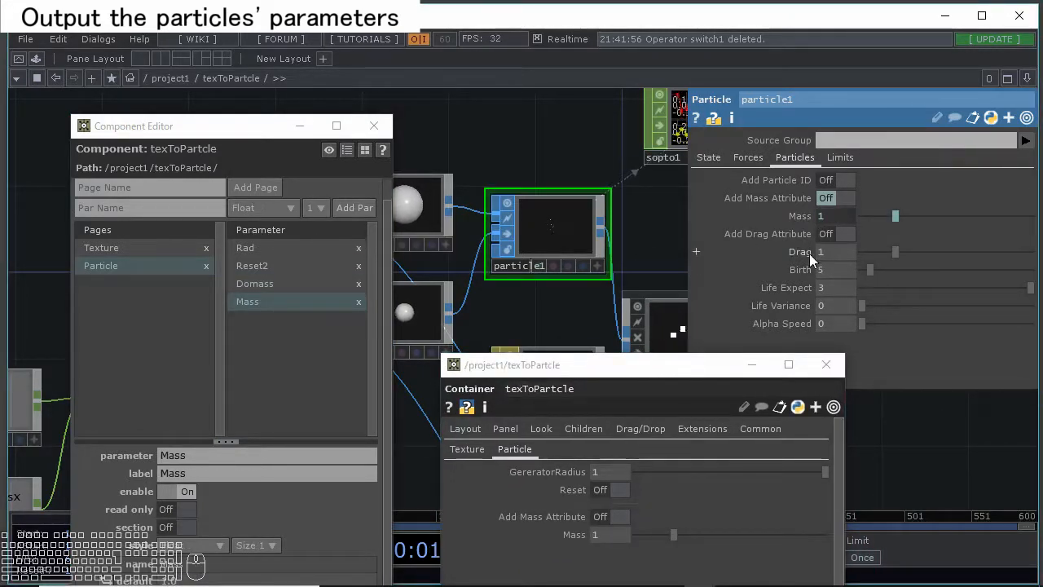
left_click_drag(258, 233, 271, 231)
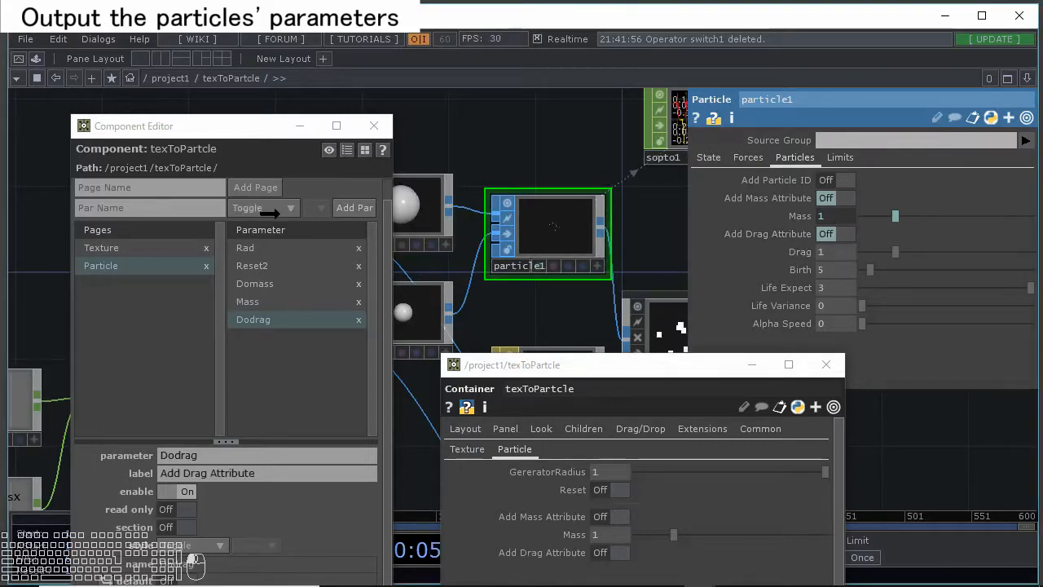
left_click_drag(278, 233, 282, 234)
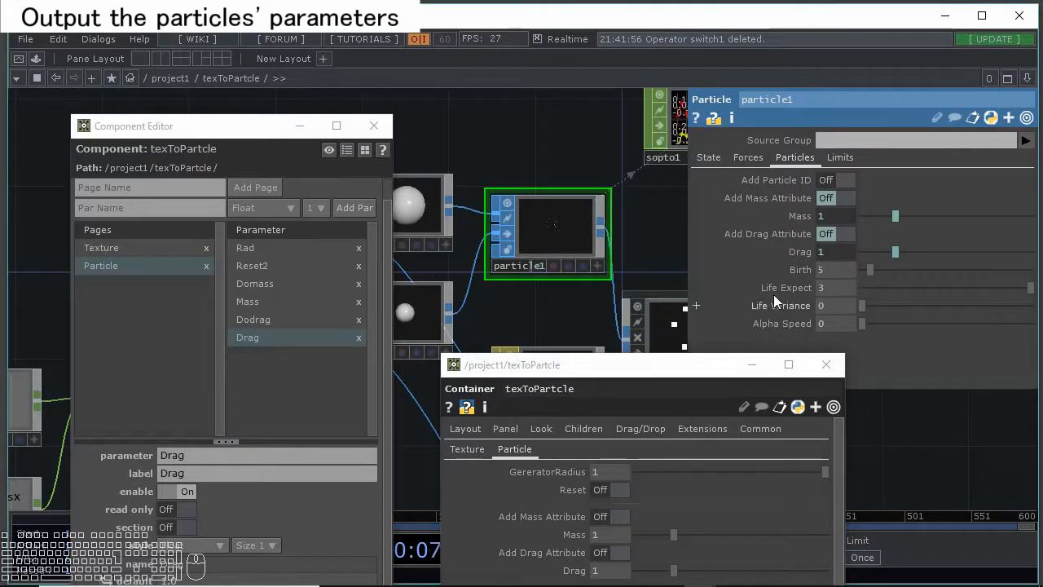
Add particle1's Birth, Life Expect, Life Variance and Alpha Speed to the Particle page as references.
left_click_drag(253, 232, 261, 232)
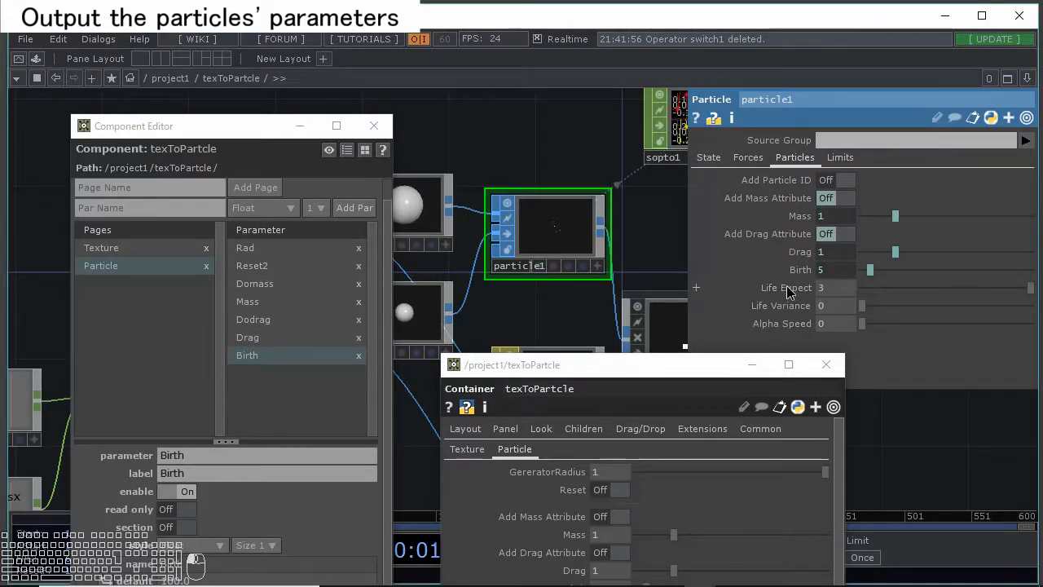
left_click_drag(788, 291, 342, 258)
left_click_drag(264, 233, 275, 230)
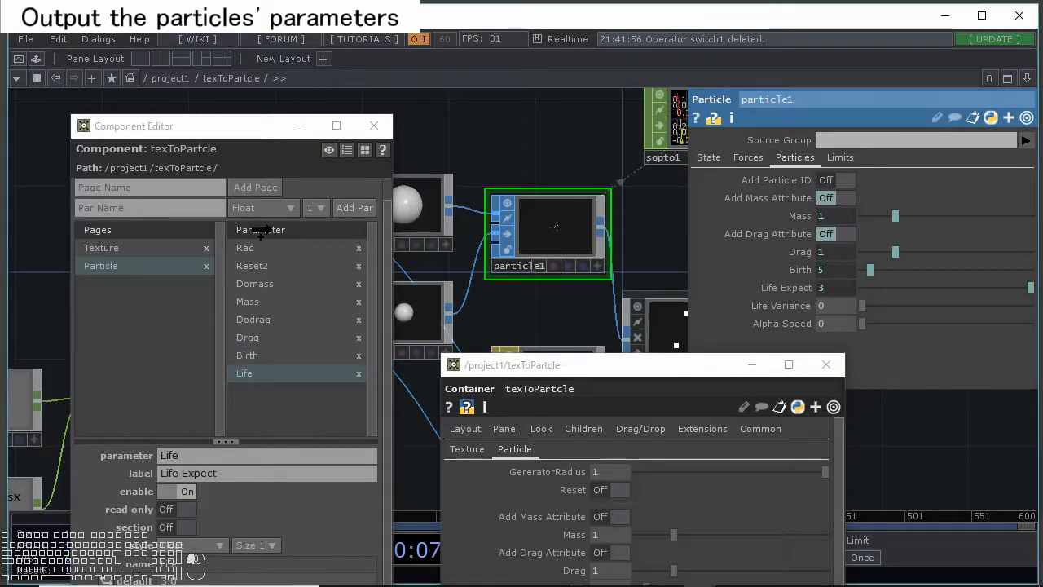
left_click_drag(259, 231, 275, 236)
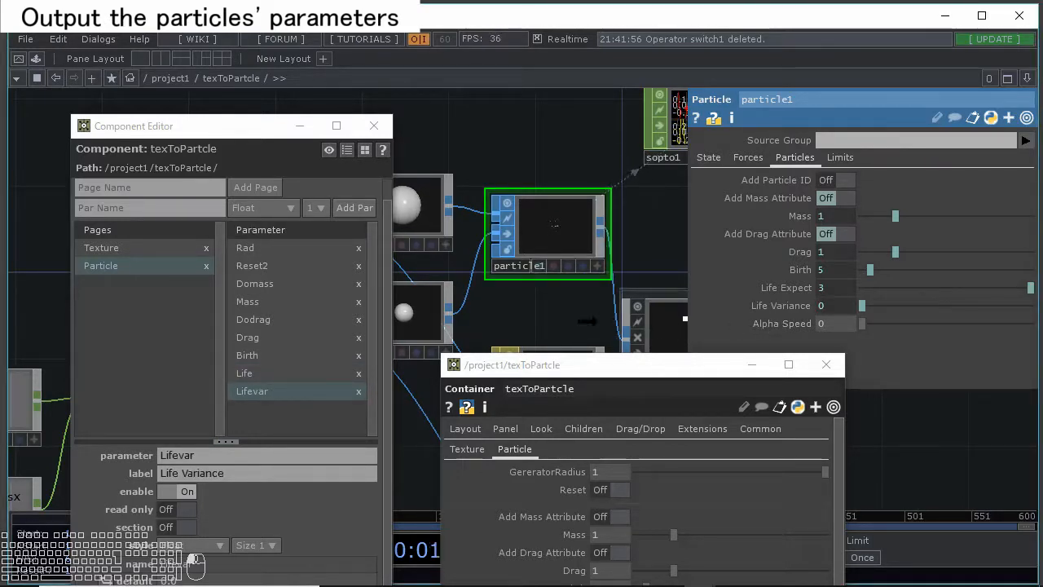
left_click_drag(263, 230, 264, 232)
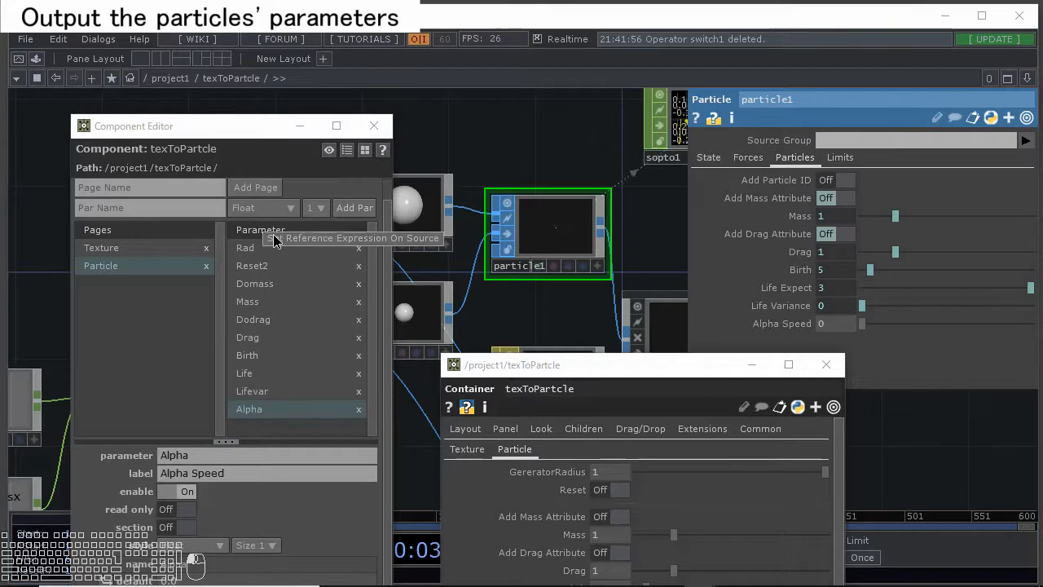
Display particle1's force settings and add a custom parameter page named Force to texToPartcle.
left_click(841, 159)
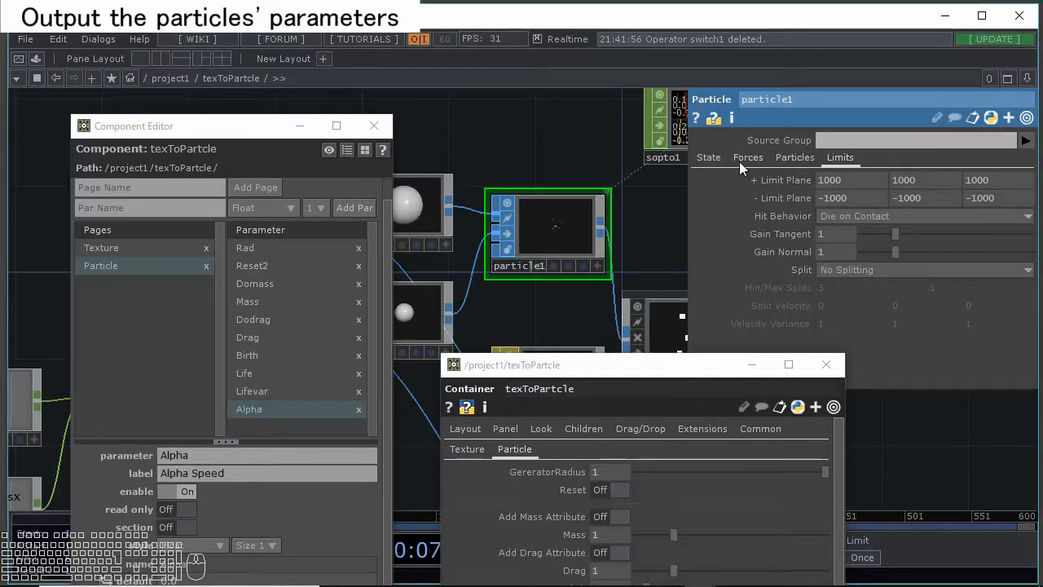
left_click(739, 161)
left_click(135, 189)
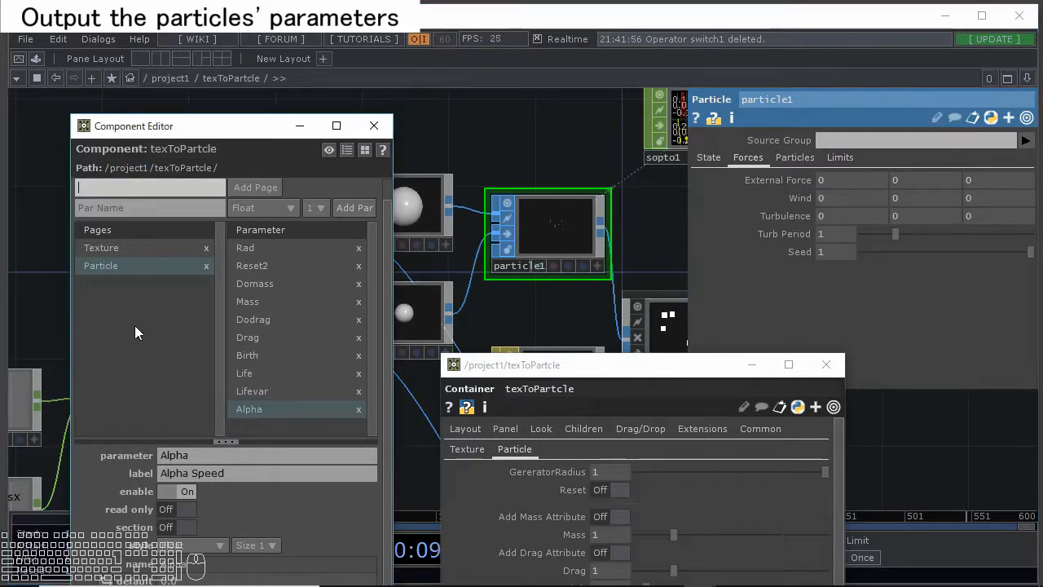
type("Force")
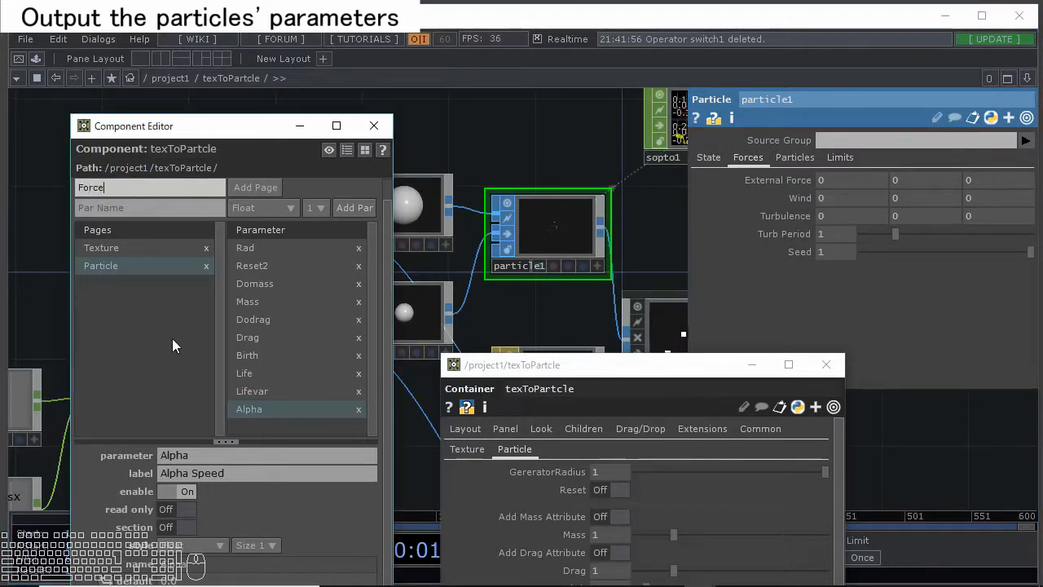
left_click(261, 193)
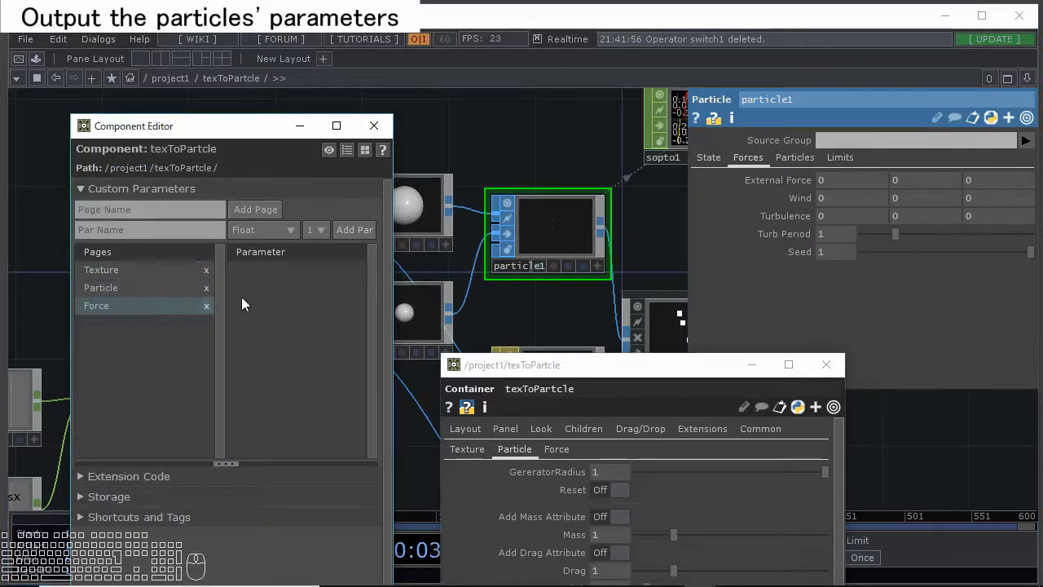
Add particle1's External Force, Wind, Turbulence, Turb Period and Seed to the Force page as references.
left_click_drag(776, 196, 287, 259)
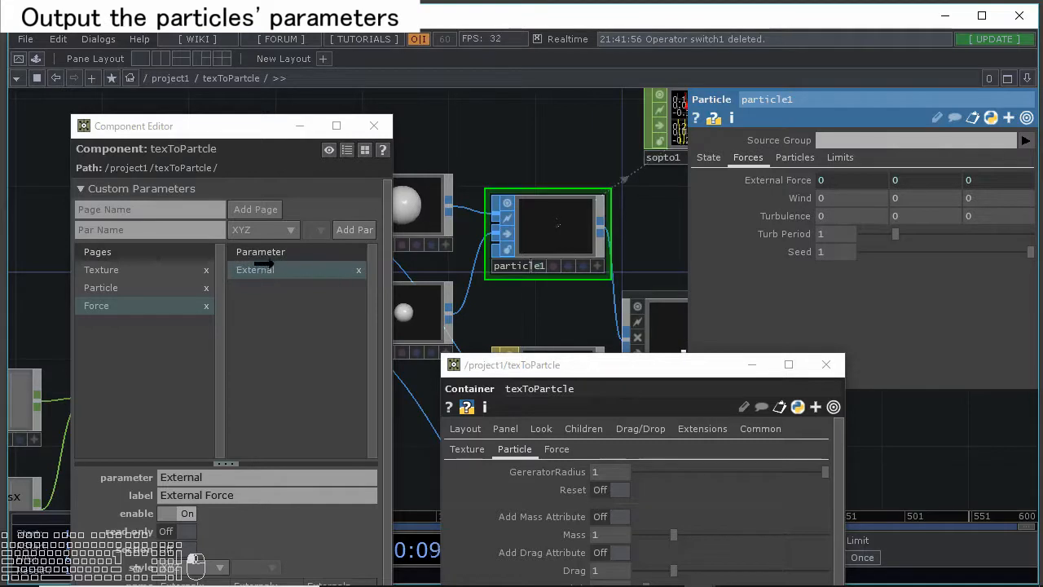
left_click_drag(789, 198, 290, 253)
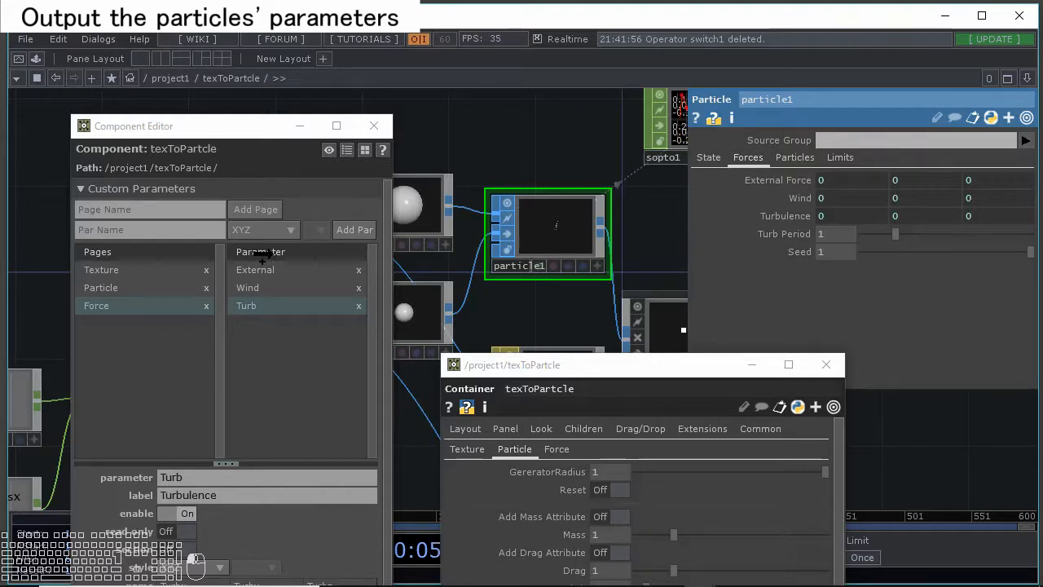
left_click_drag(274, 255, 283, 259)
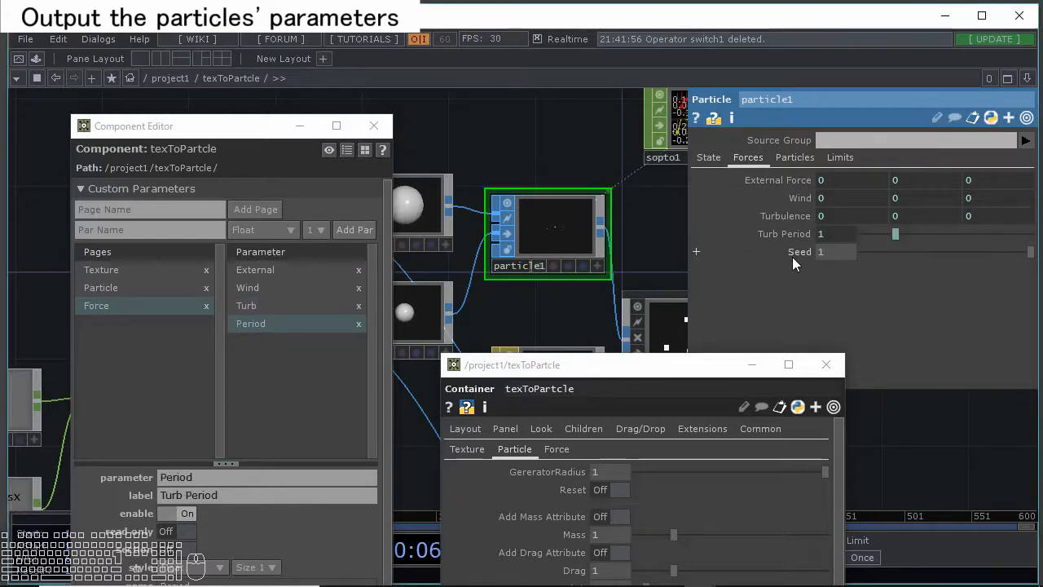
left_click_drag(799, 252, 279, 258)
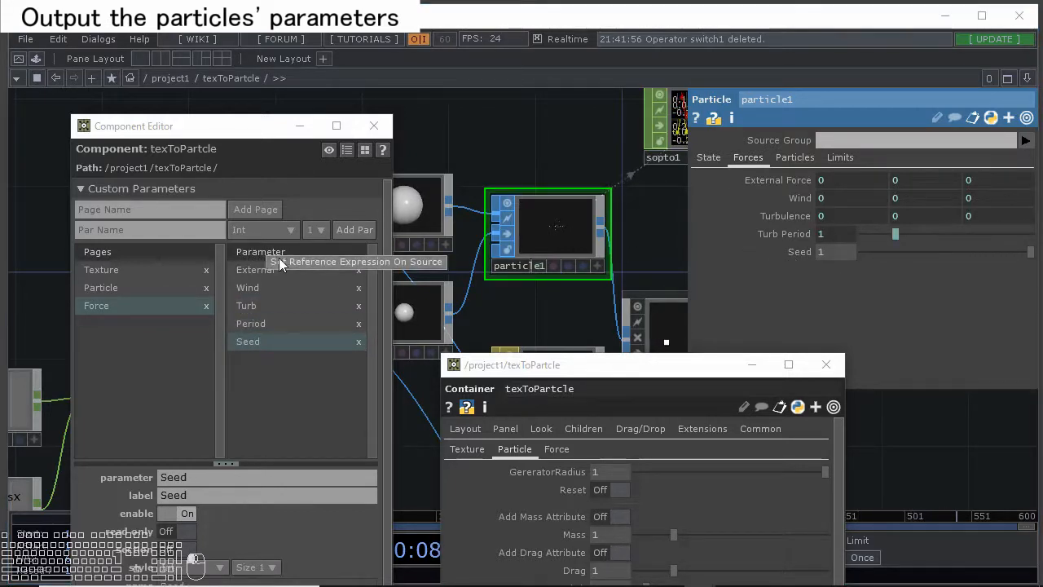
Select force1, add its Force parameter to the Particle page as a reference, and move the container's parameter window clear of the editor.
left_click_drag(246, 133, 725, 112)
left_click(613, 269)
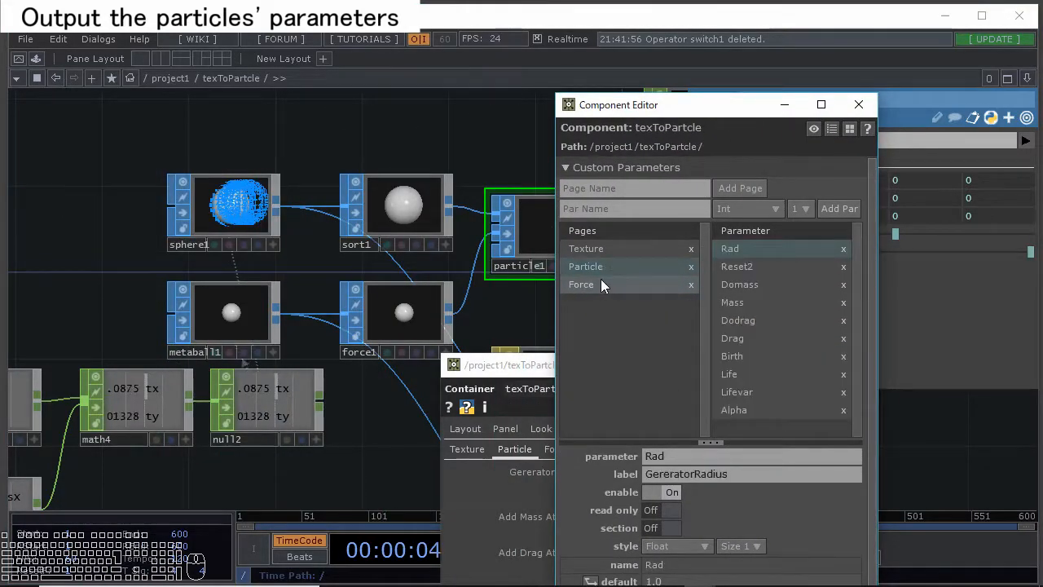
left_click_drag(401, 332, 356, 309)
left_click(357, 311)
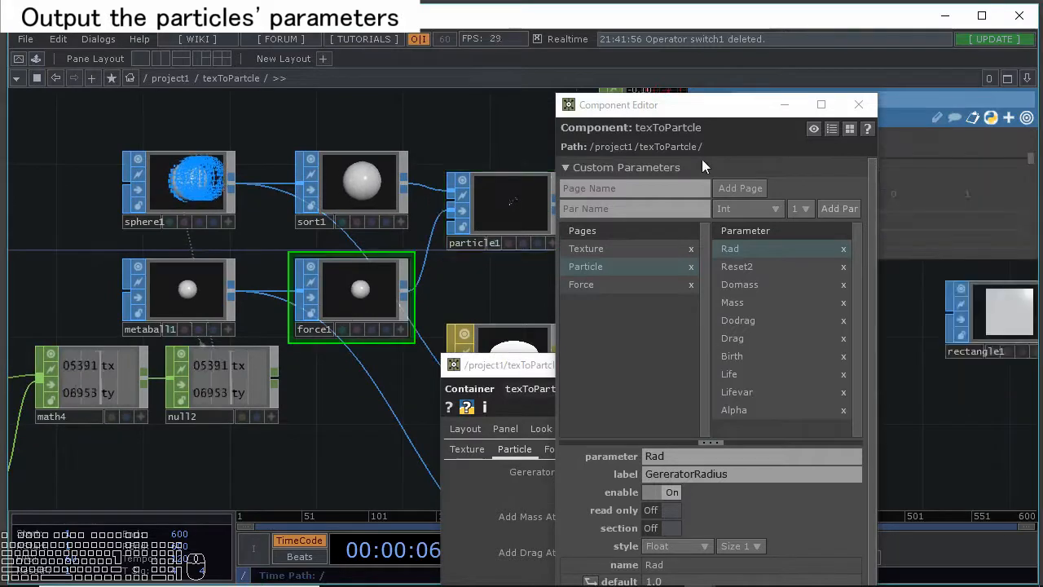
left_click_drag(701, 112, 375, 214)
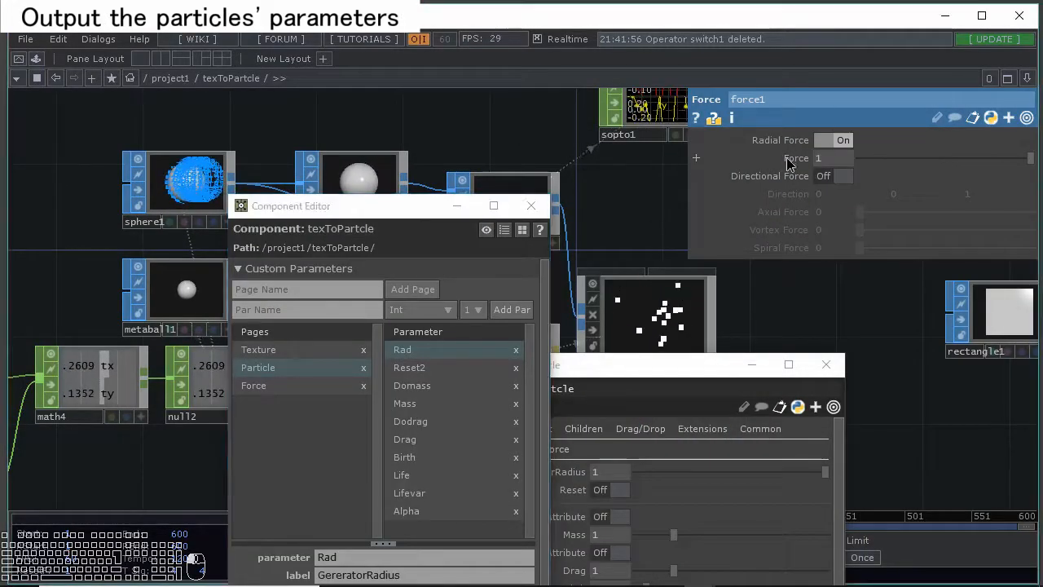
left_click_drag(437, 328, 437, 332)
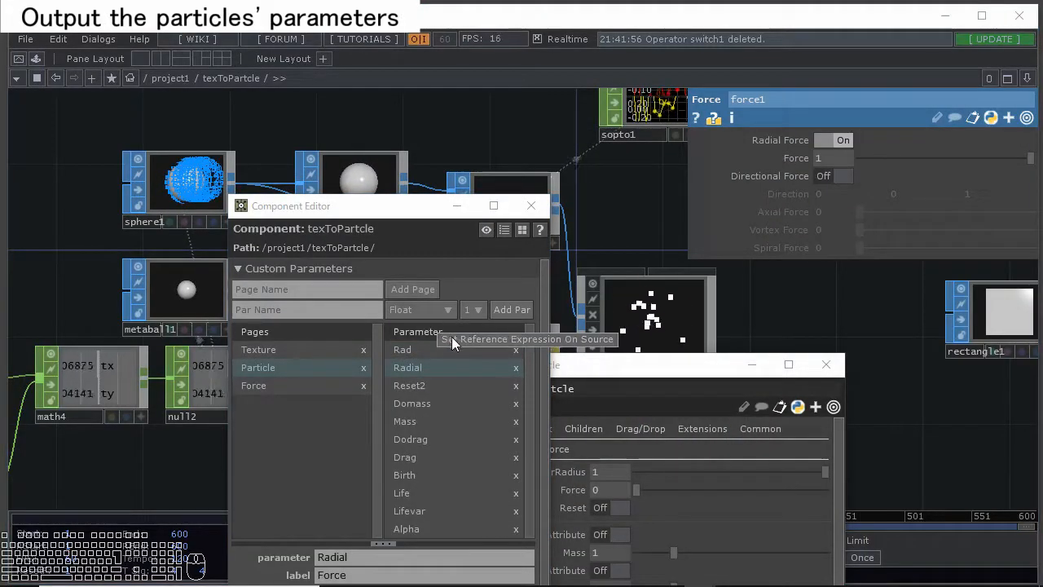
left_click_drag(622, 366, 758, 97)
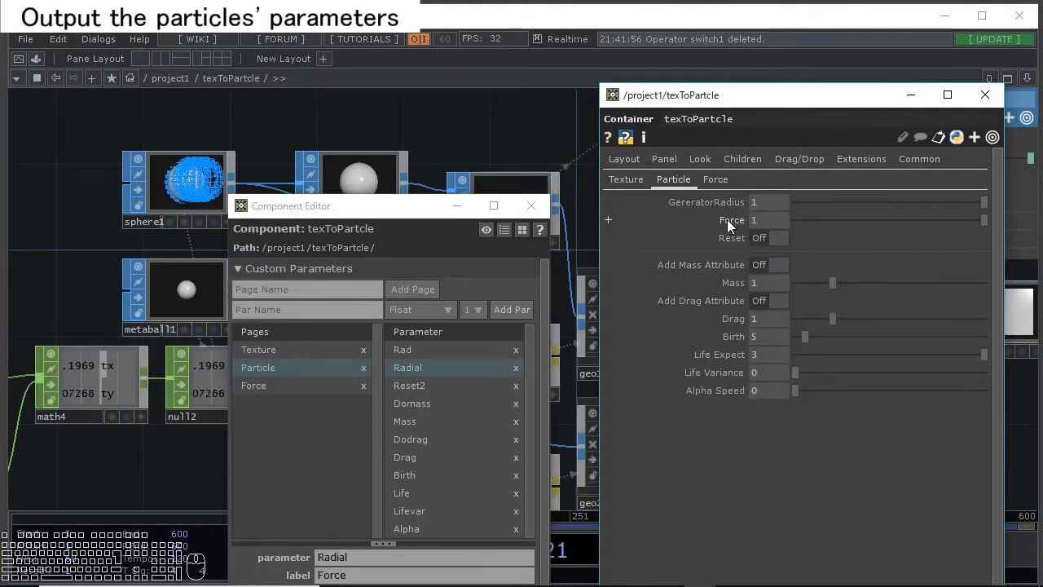
Select rectangle1, arrange the floating windows around its parameters, and add its Size to the Texture page as a reference.
left_click_drag(589, 134, 371, 153)
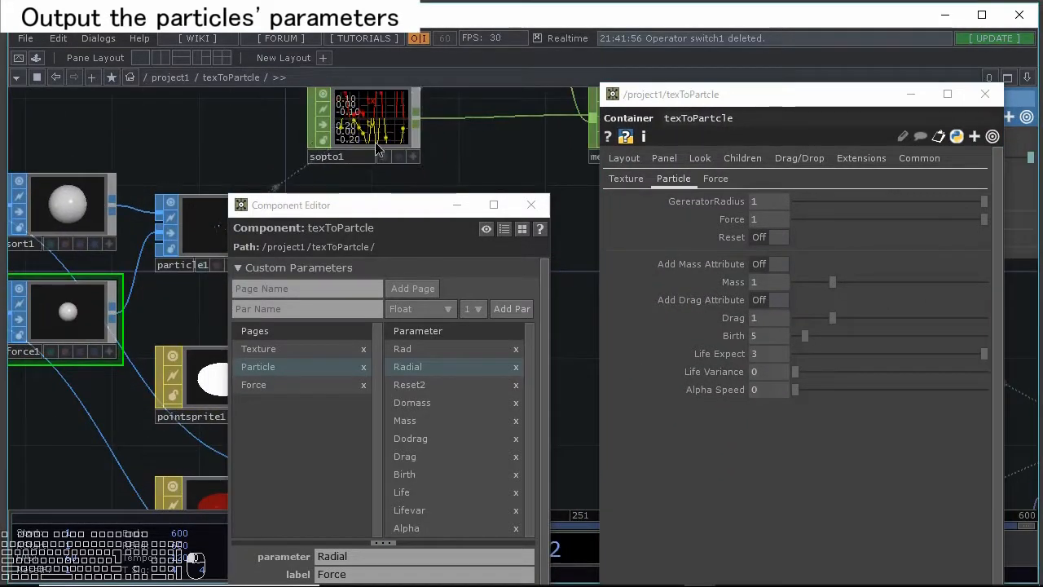
left_click_drag(526, 165, 91, 160)
left_click_drag(220, 226, 26, 163)
left_click(100, 228)
left_click_drag(137, 183, 164, 185)
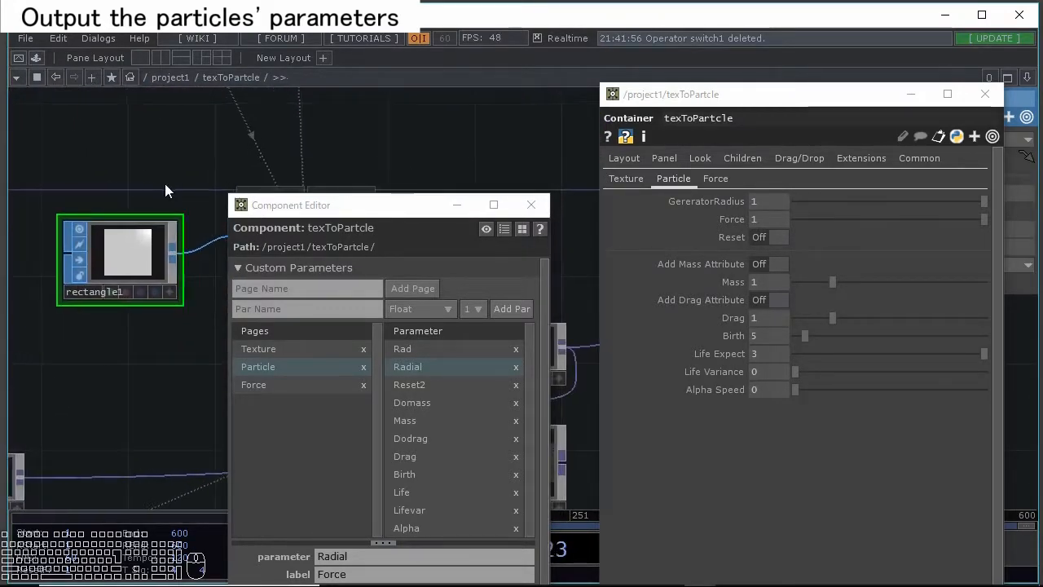
left_click_drag(304, 204, 509, 144)
left_click_drag(826, 101, 723, 466)
left_click(534, 380)
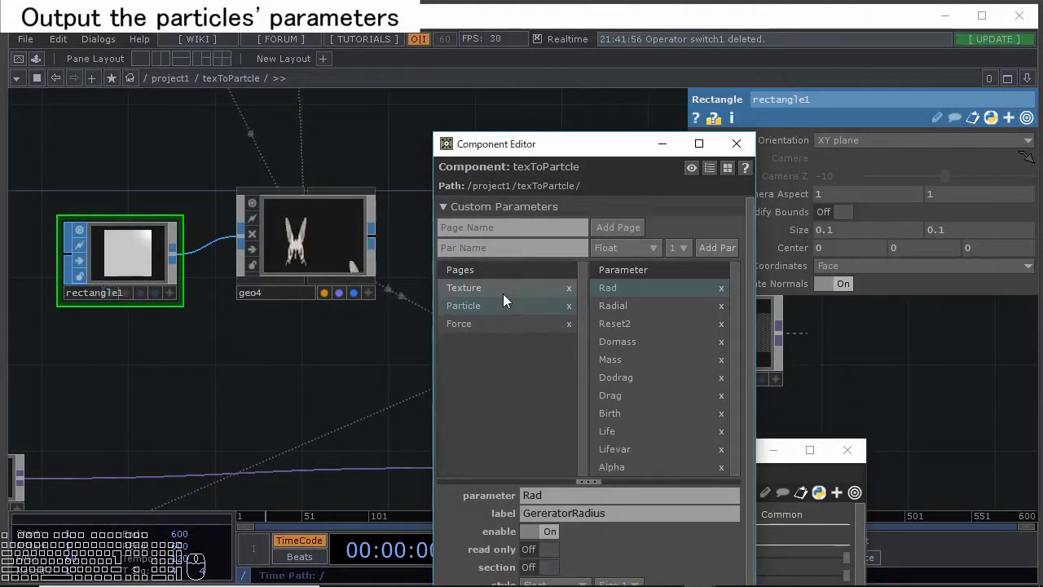
left_click(503, 290)
left_click_drag(806, 231, 637, 272)
left_click(647, 275)
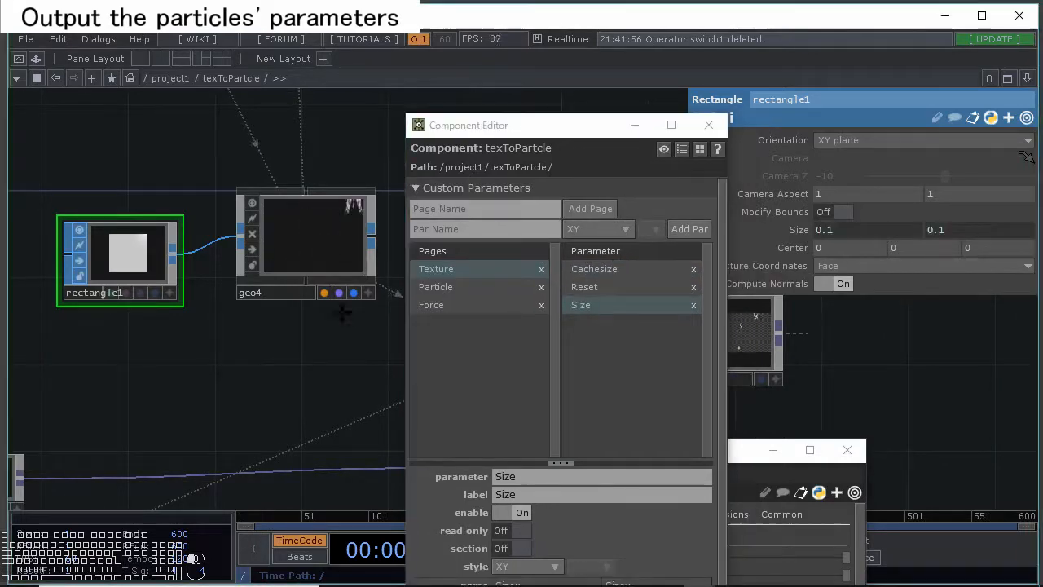
Add a custom parameter page named View to texToPartcle.
scroll(327, 303, "down", 3)
scroll(328, 299, "down", 4)
left_click_drag(358, 277, 267, 249)
scroll(294, 326, "up", 6)
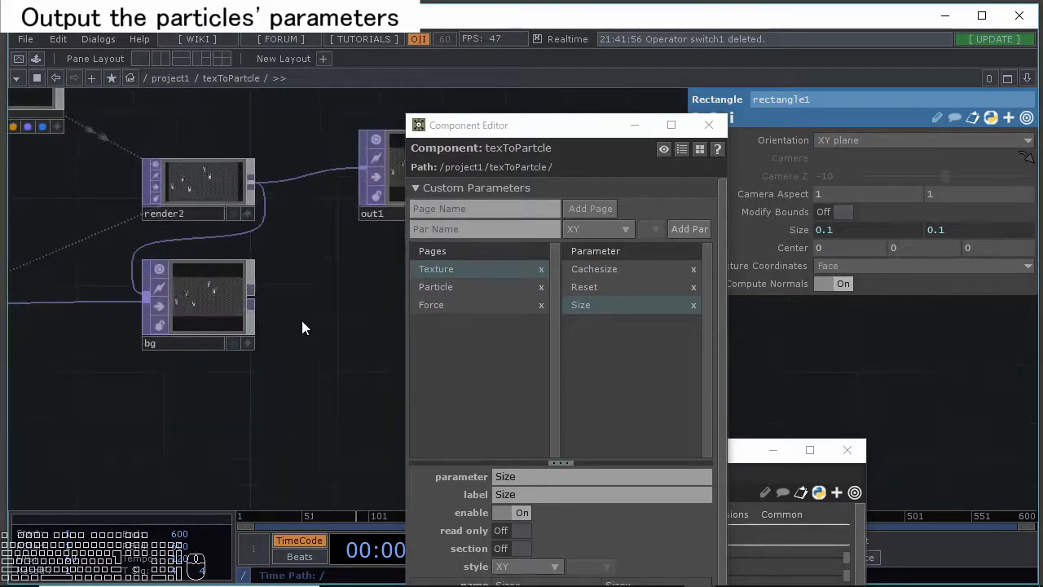
left_click(481, 209)
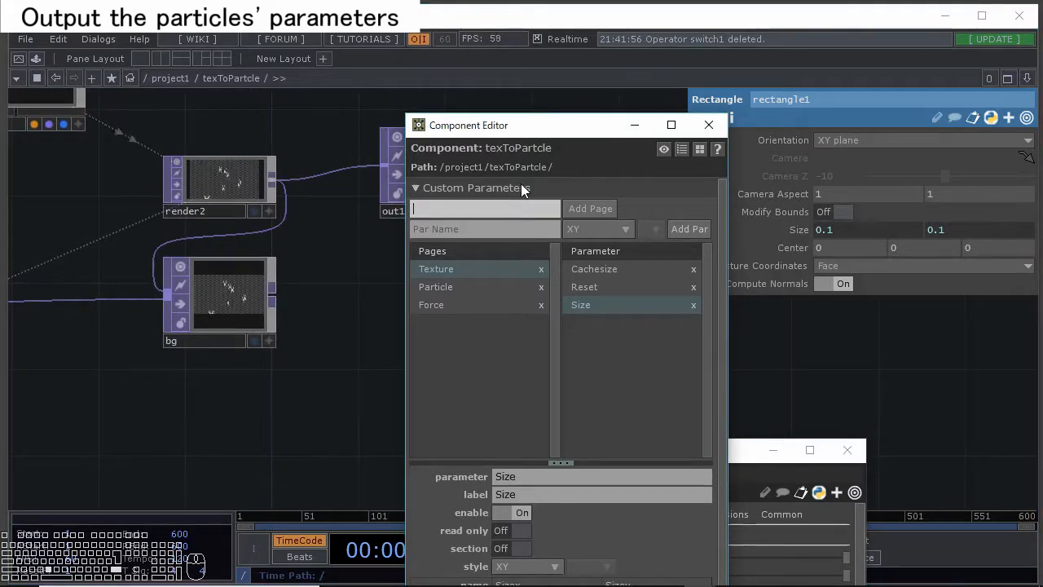
type("View")
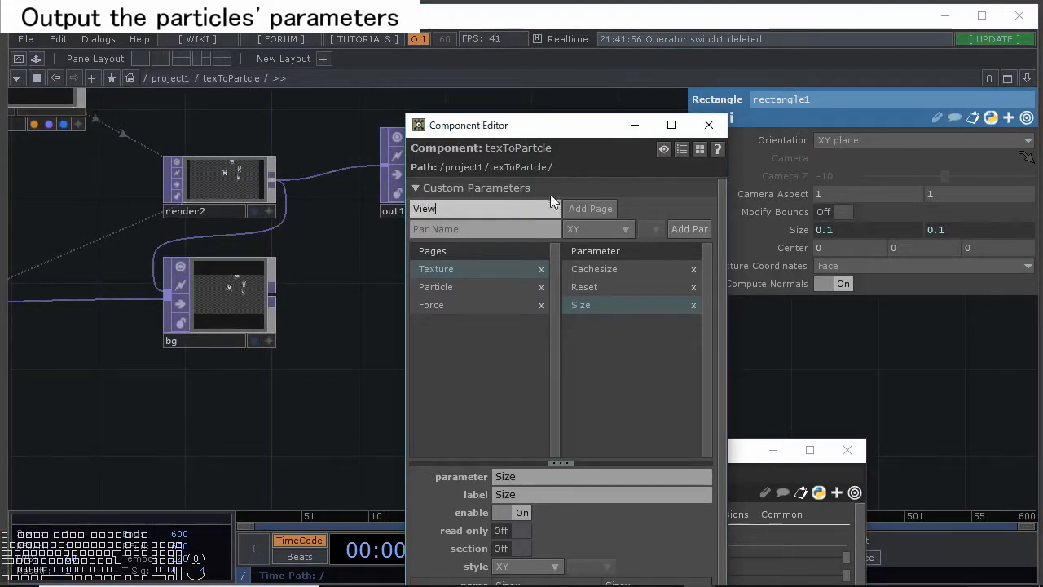
left_click(575, 208)
Add the bg switch's Index to the View page as a reference and set the parameter's style to Toggle.
left_click(245, 278)
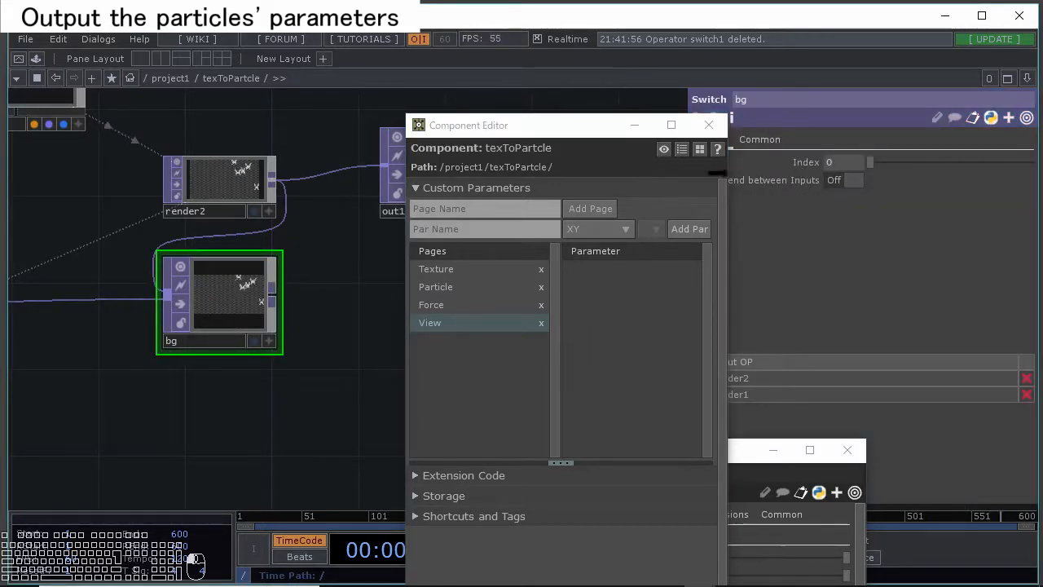
left_click_drag(581, 254, 600, 257)
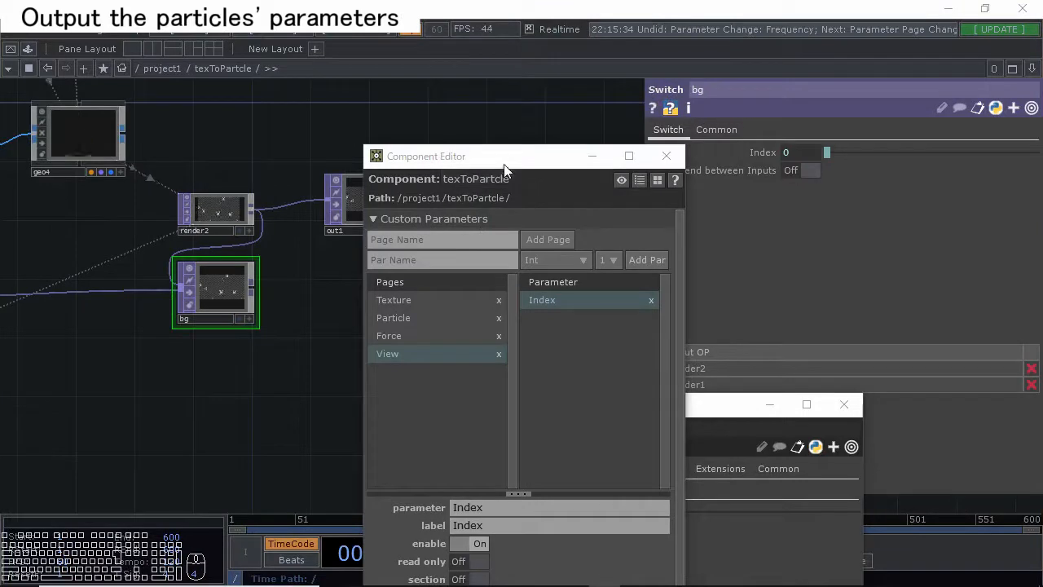
left_click_drag(504, 167, 485, 47)
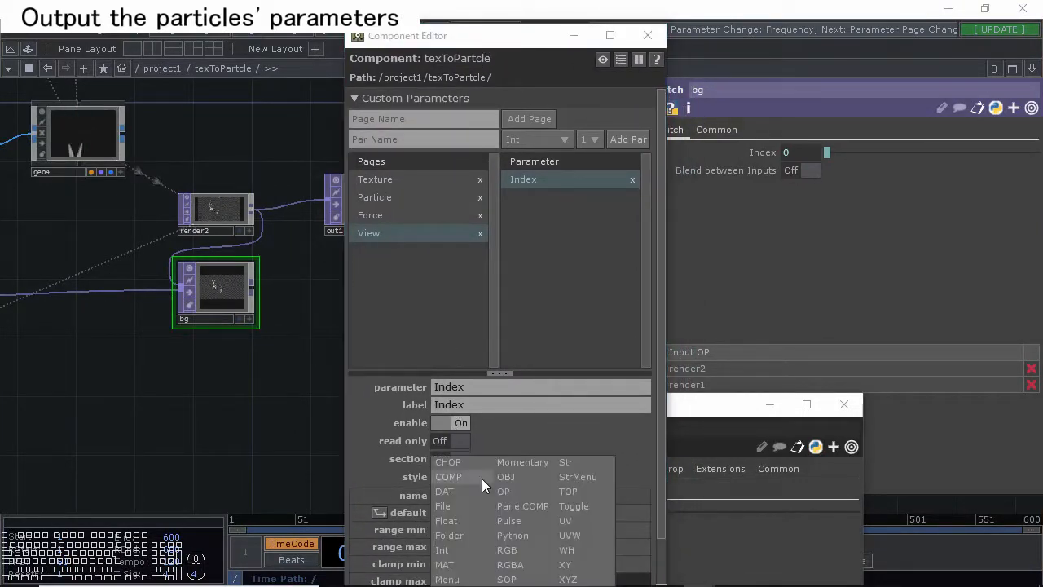
left_click(477, 478)
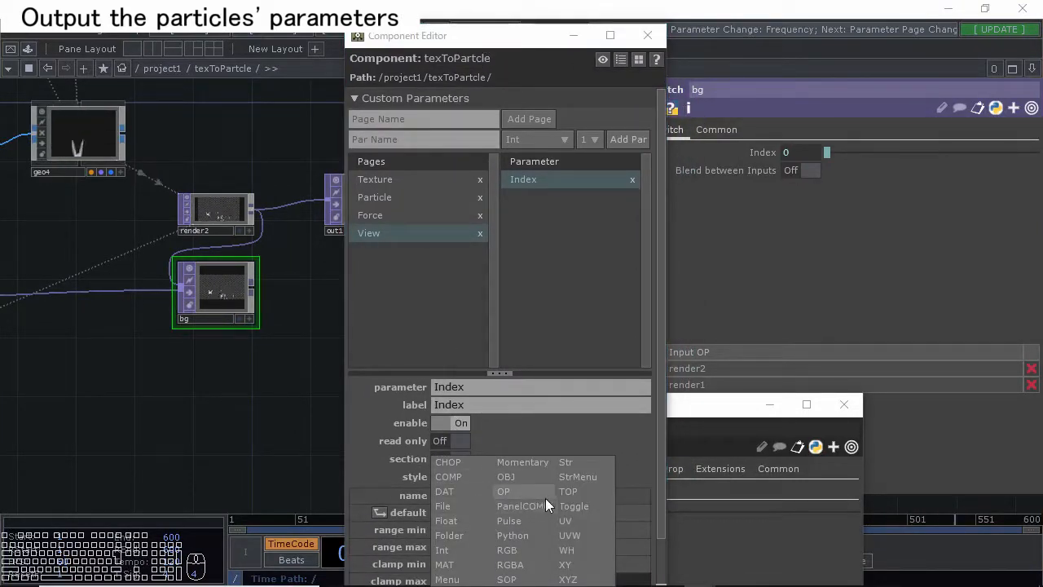
left_click(575, 507)
Return to the project1 network and close the Component Editor and the floating texToPartcle parameter window.
scroll(287, 322, "down", 5)
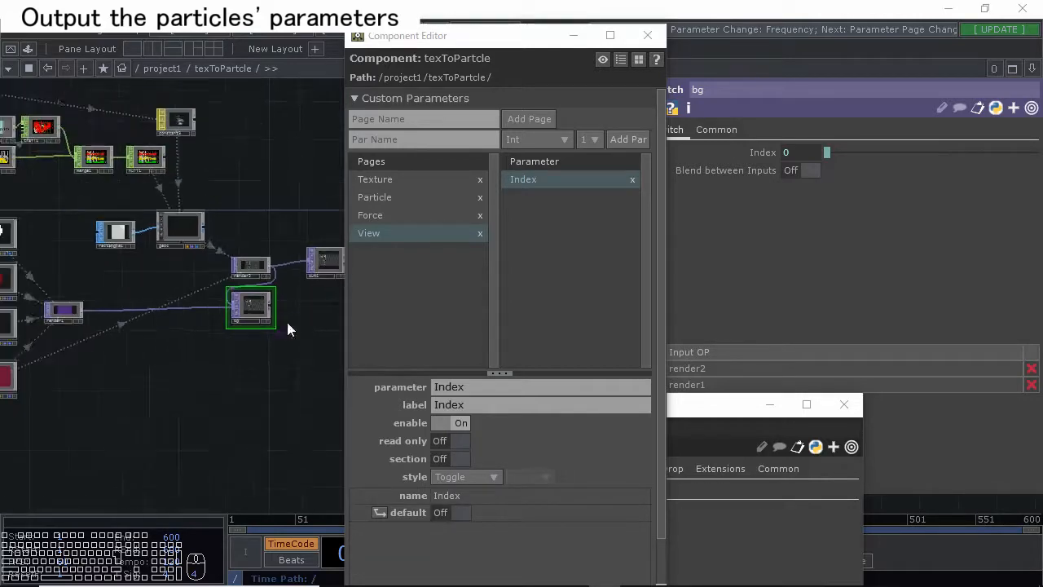
scroll(290, 320, "down", 3)
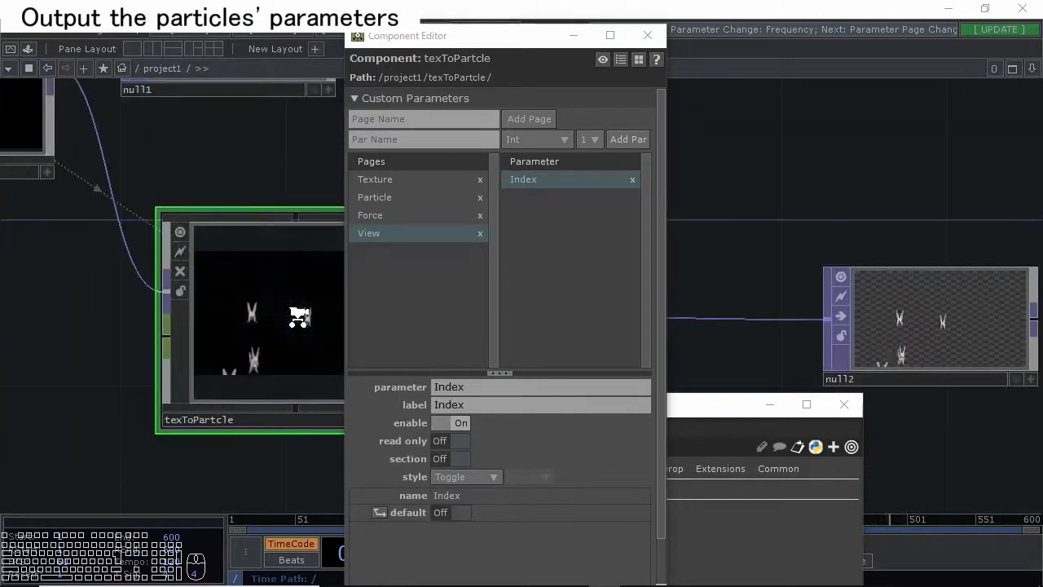
left_click(648, 35)
left_click(844, 404)
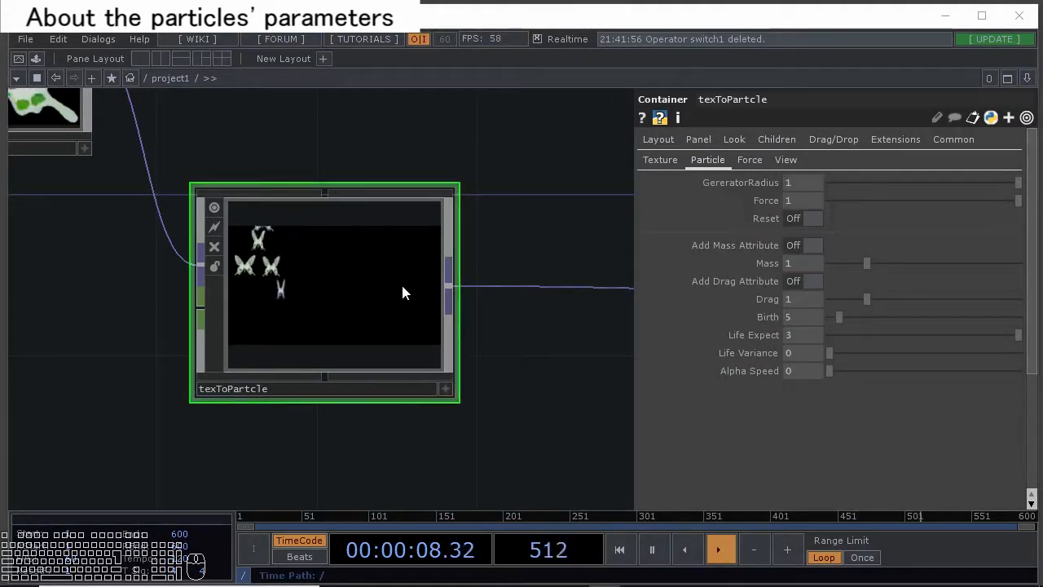
Copy the butterfly container's Flip Frequency parameter and paste it as a reference into texToPartcle's Cache Size on the Texture page.
left_click(660, 161)
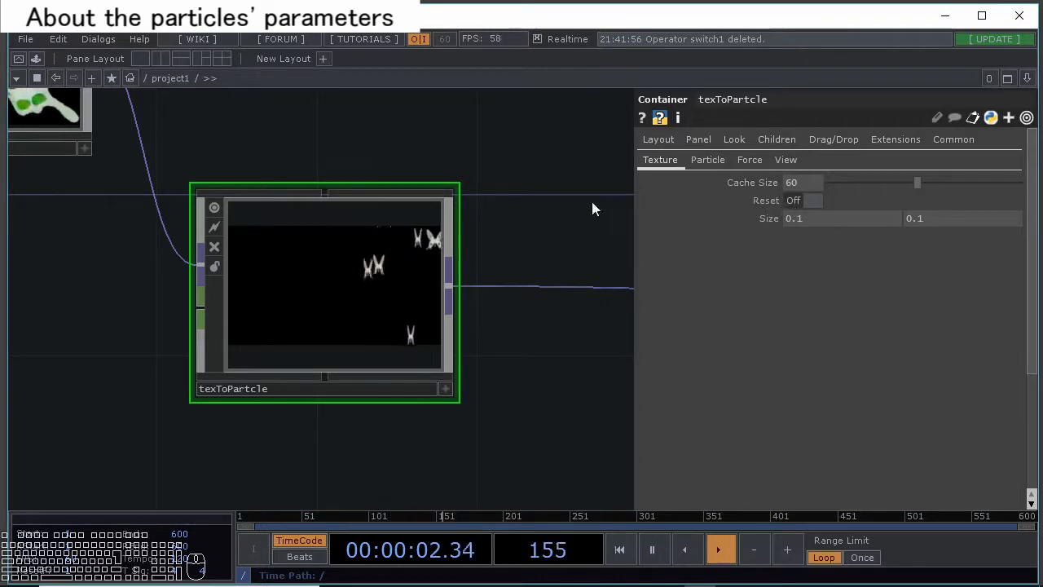
left_click_drag(610, 228, 685, 318)
scroll(585, 241, "down", 3)
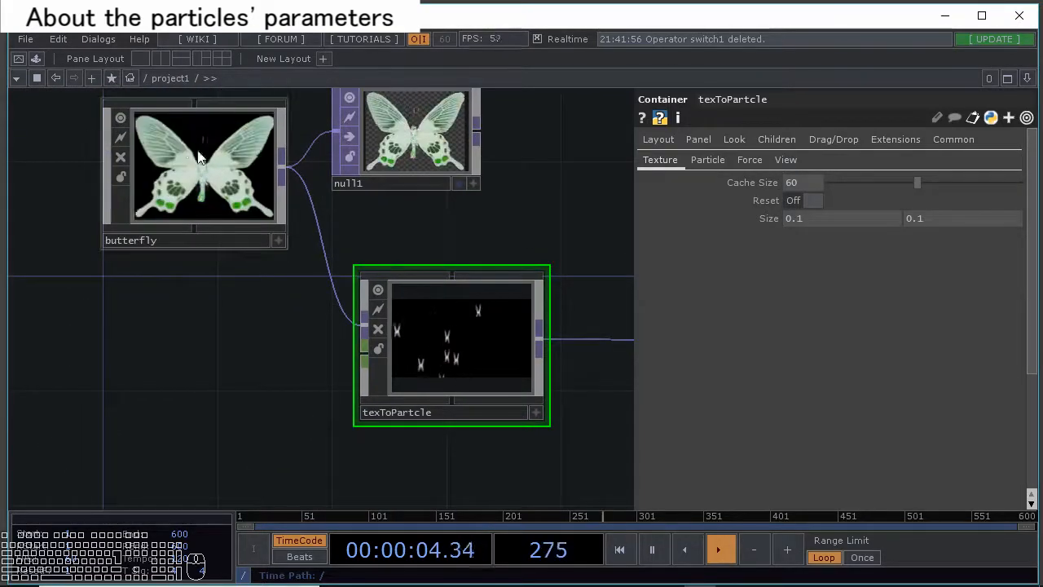
left_click(226, 196)
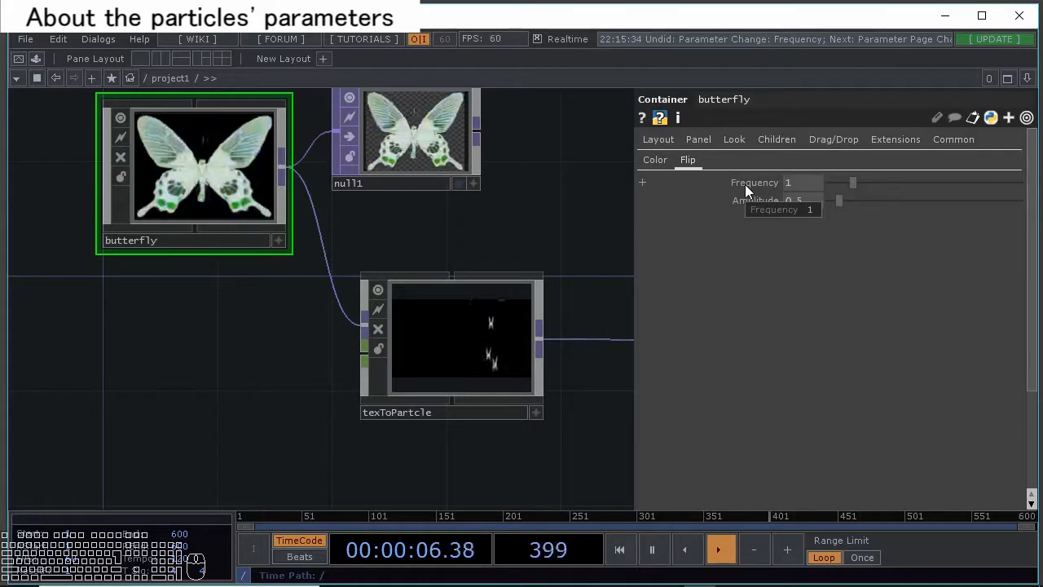
right_click(745, 184)
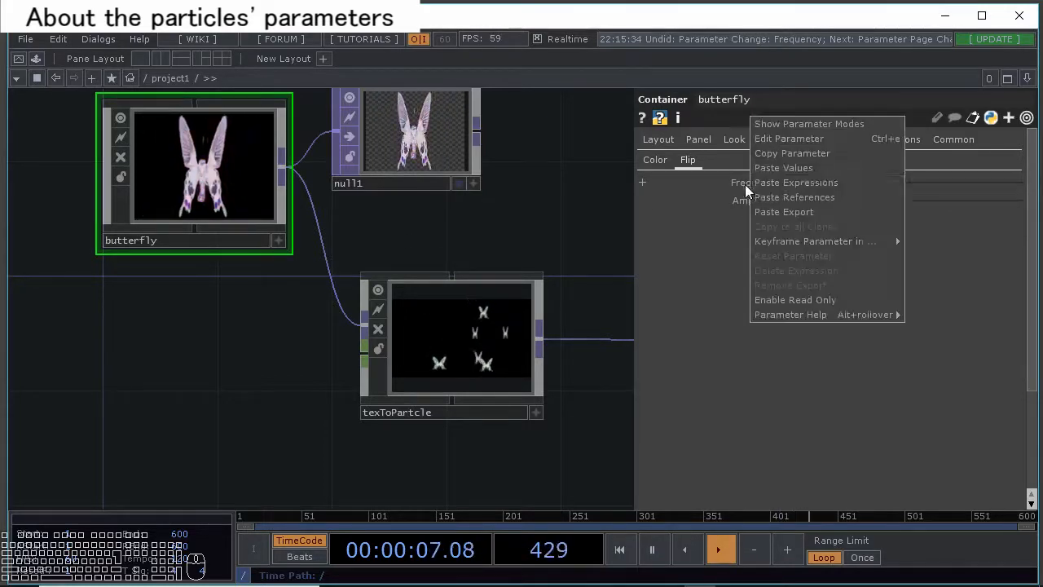
left_click(776, 153)
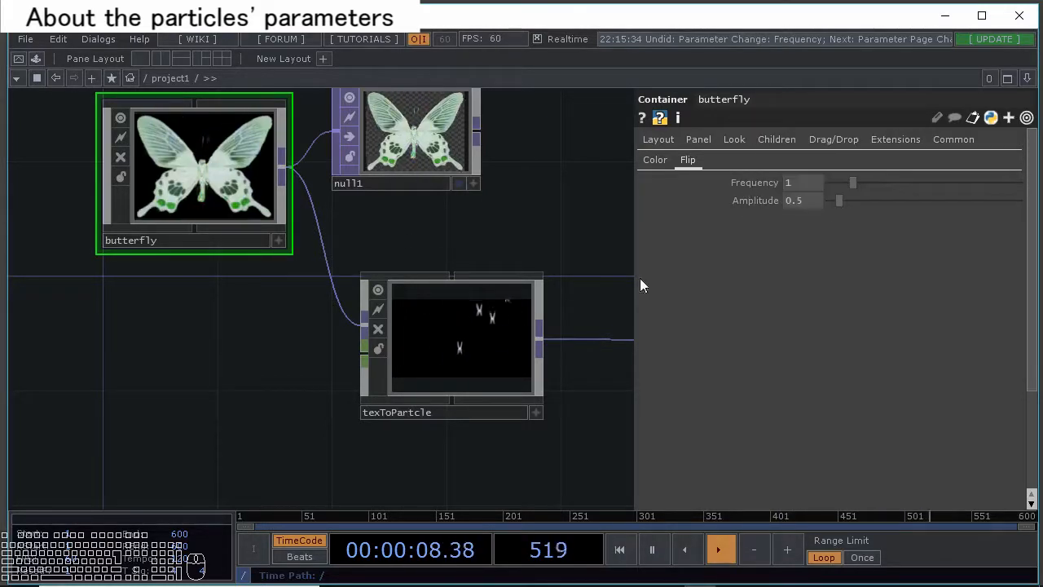
left_click(452, 343)
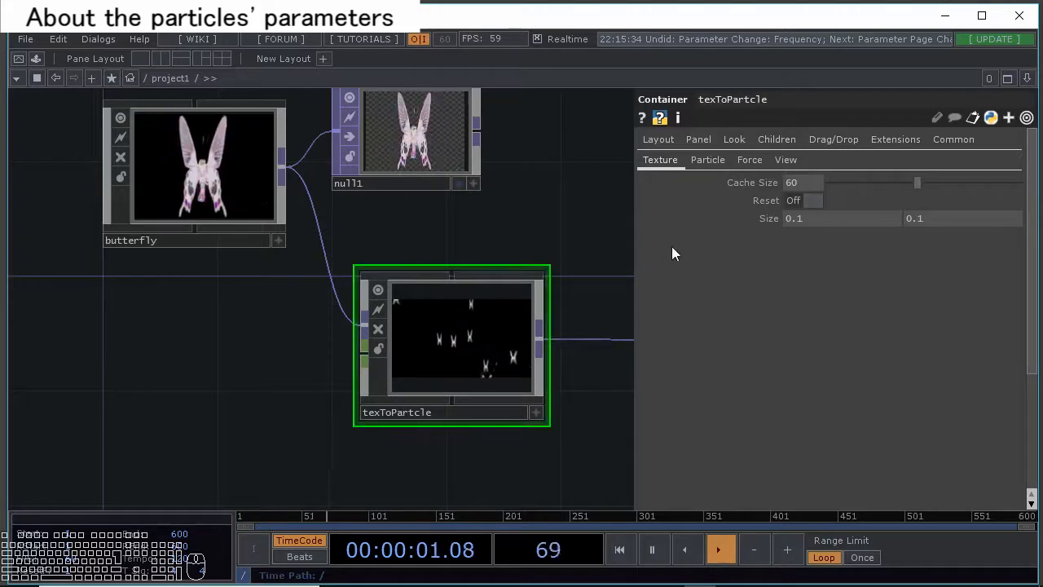
left_click(743, 184)
right_click(743, 185)
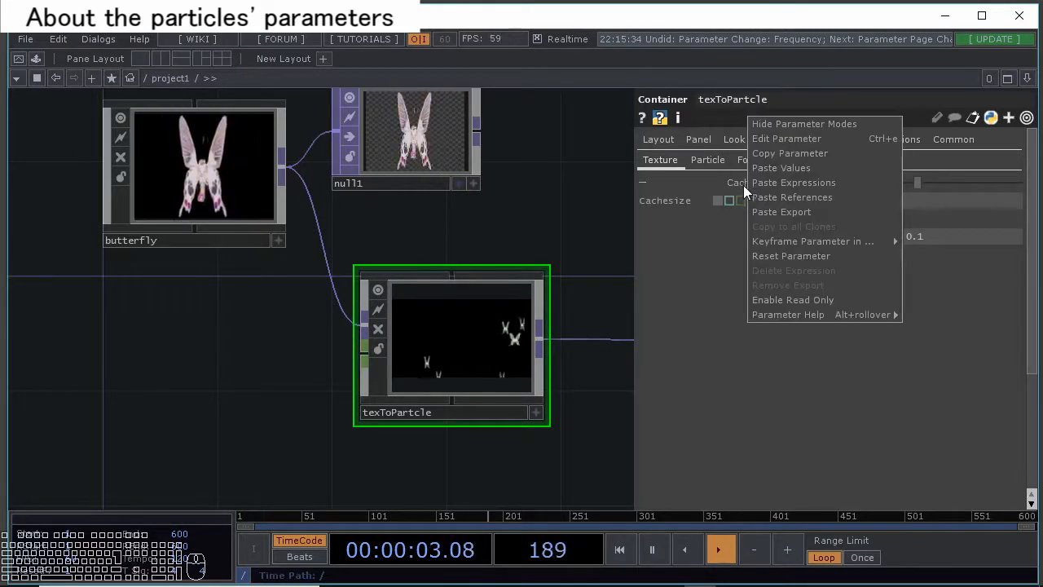
left_click(781, 197)
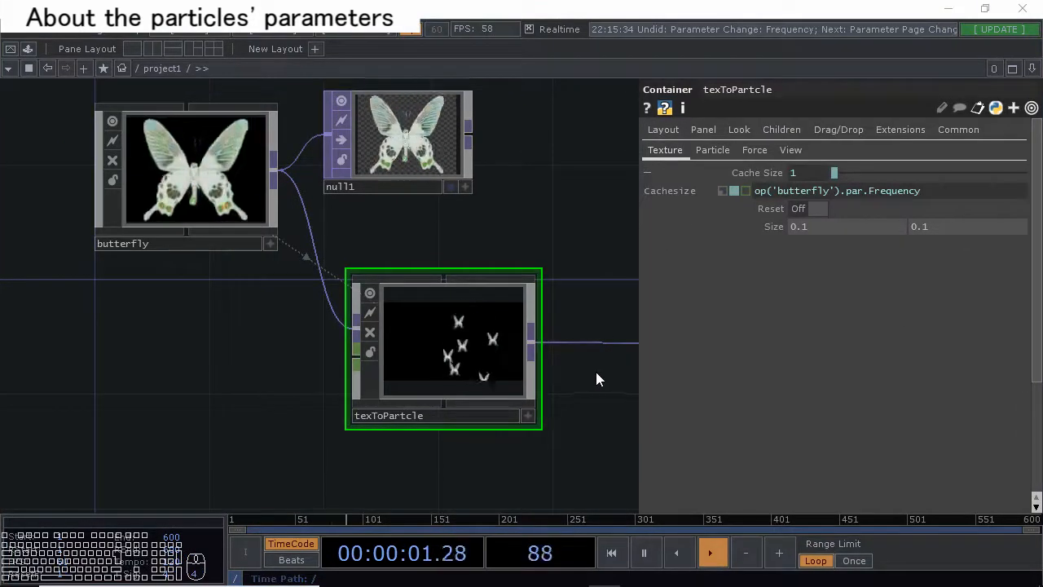
Change the Cache Size expression to me.time.rate/op('butterfly').par.Frequency so the cache covers one flap cycle.
left_click_drag(573, 354, 570, 352)
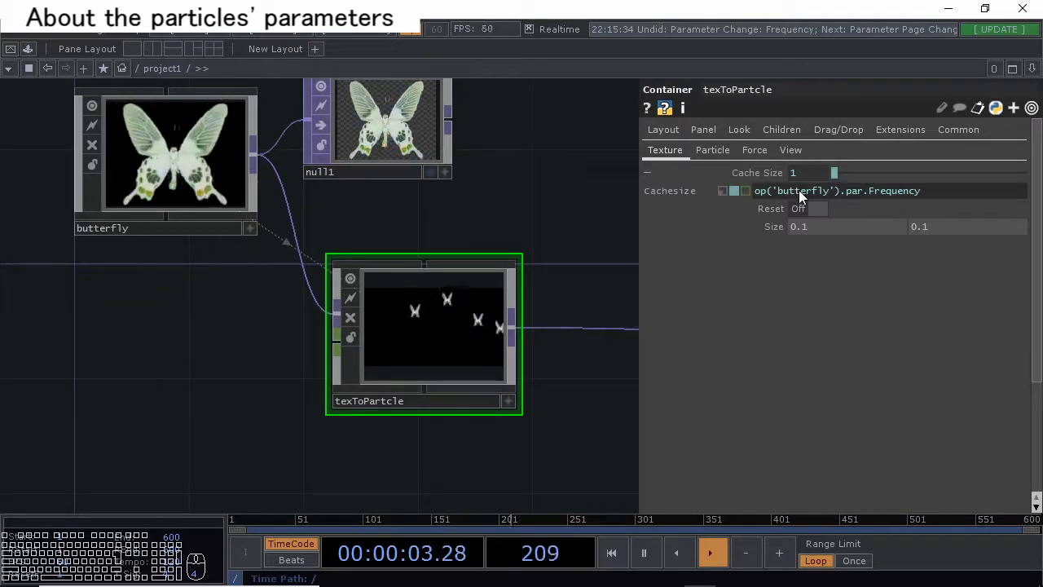
left_click(757, 193)
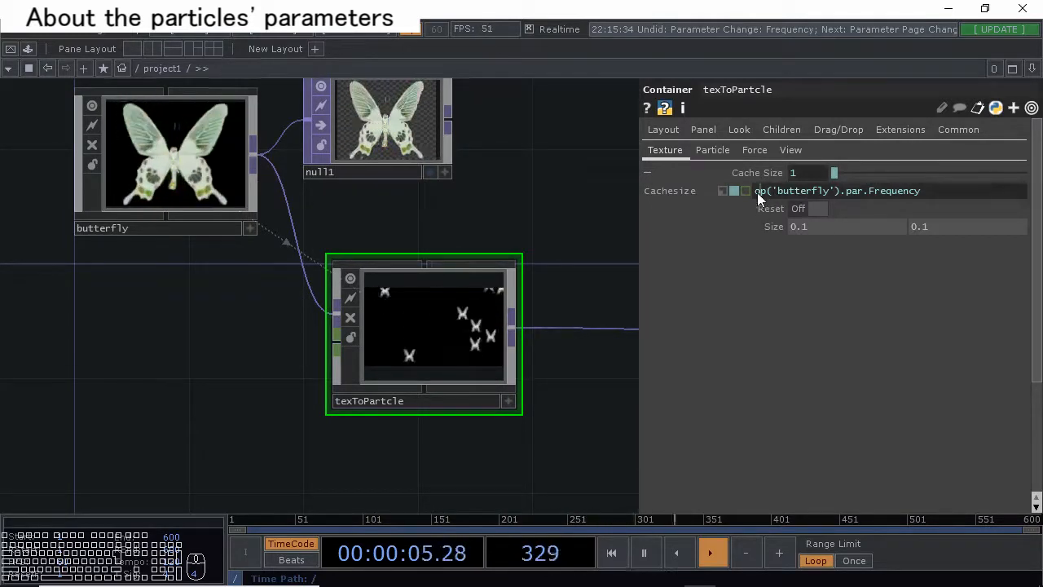
type("me.t")
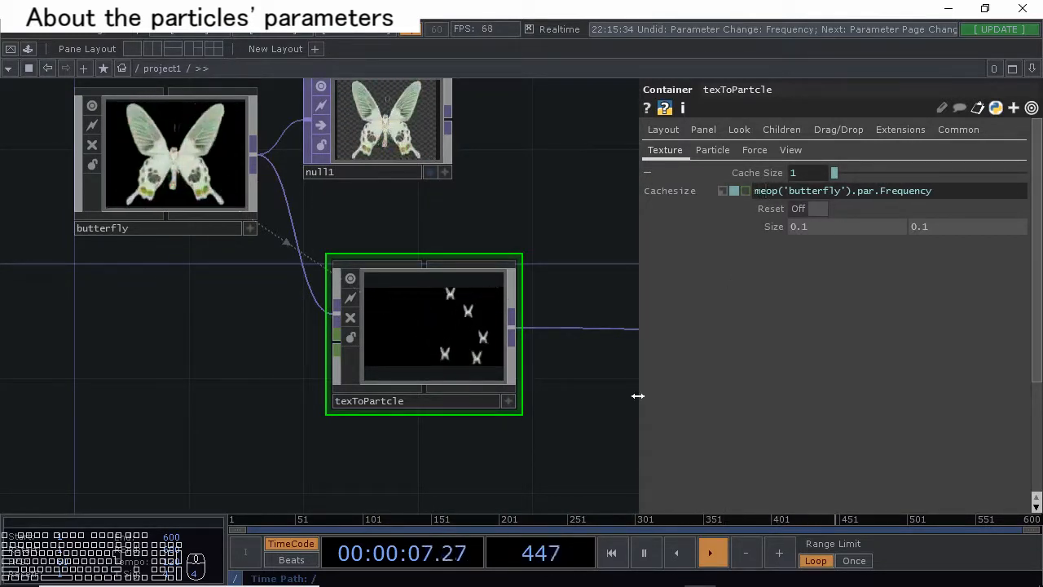
type("ime.rate")
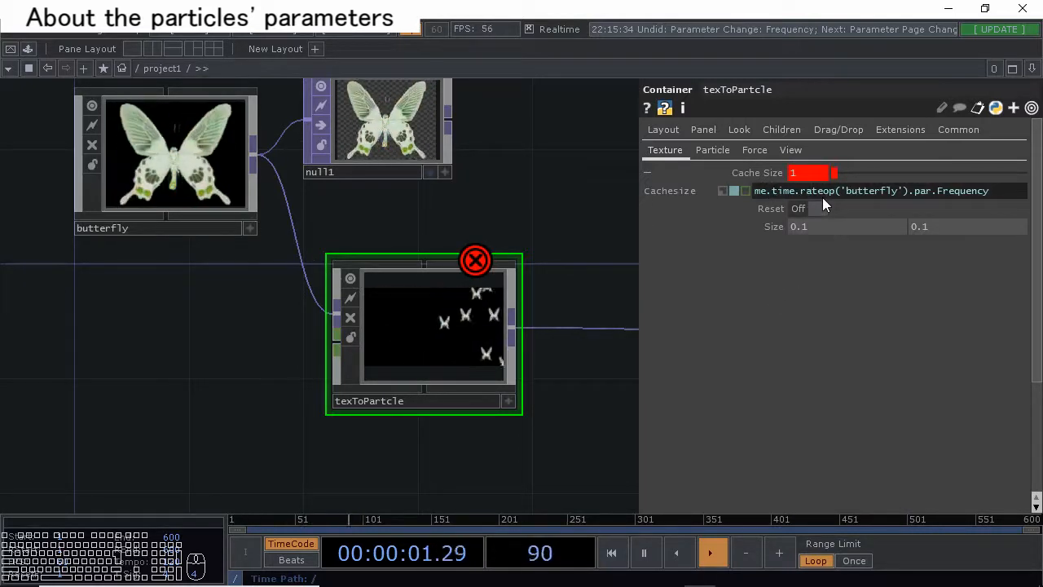
mouse_move(149, 561)
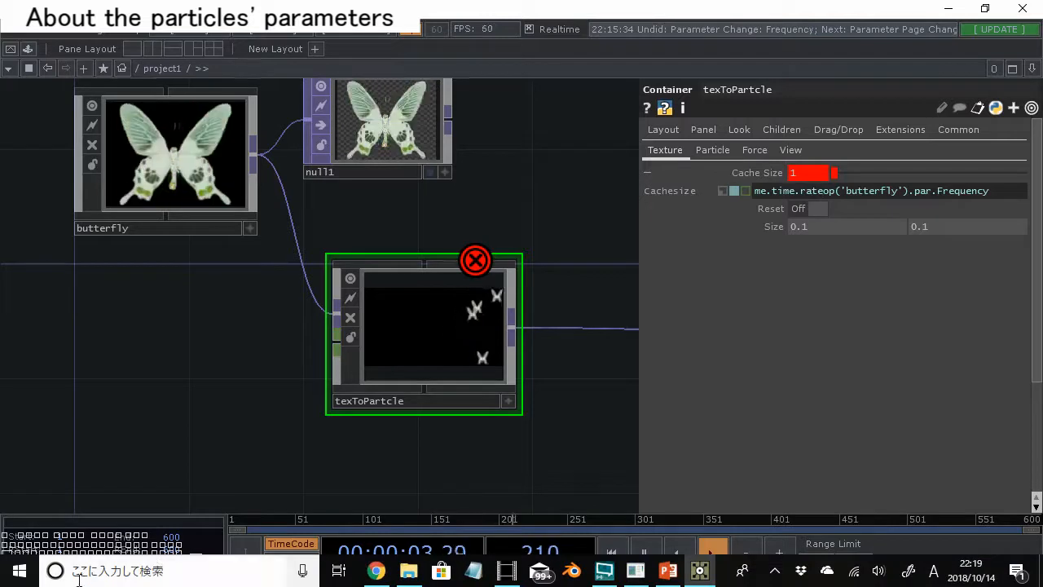
left_click(823, 197)
type("/")
key("Return")
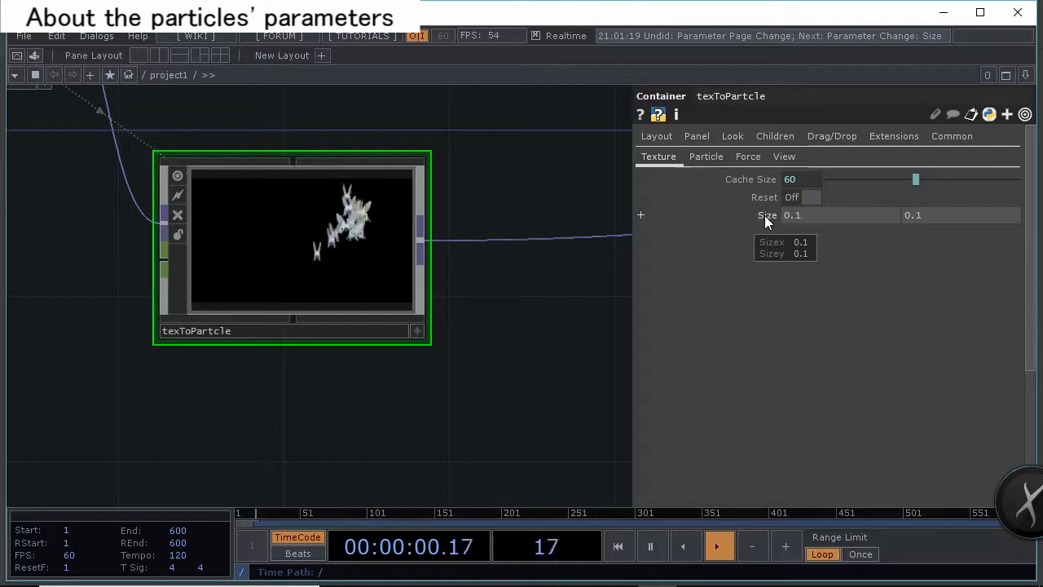
Toggle the View page's Index to compare the outputs, leaving it on with playback running.
middle_click_drag(765, 215, 787, 234)
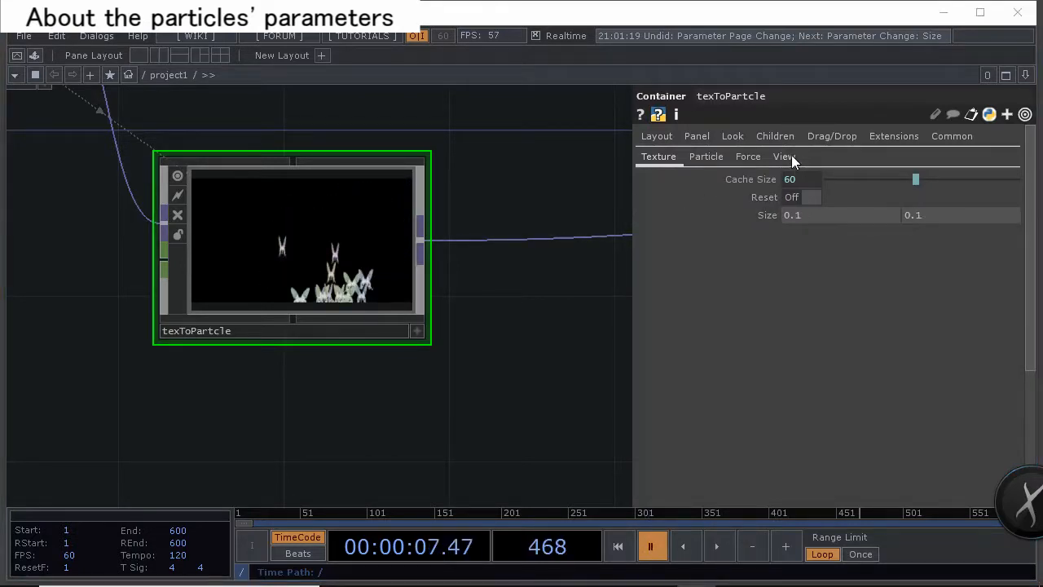
left_click(784, 158)
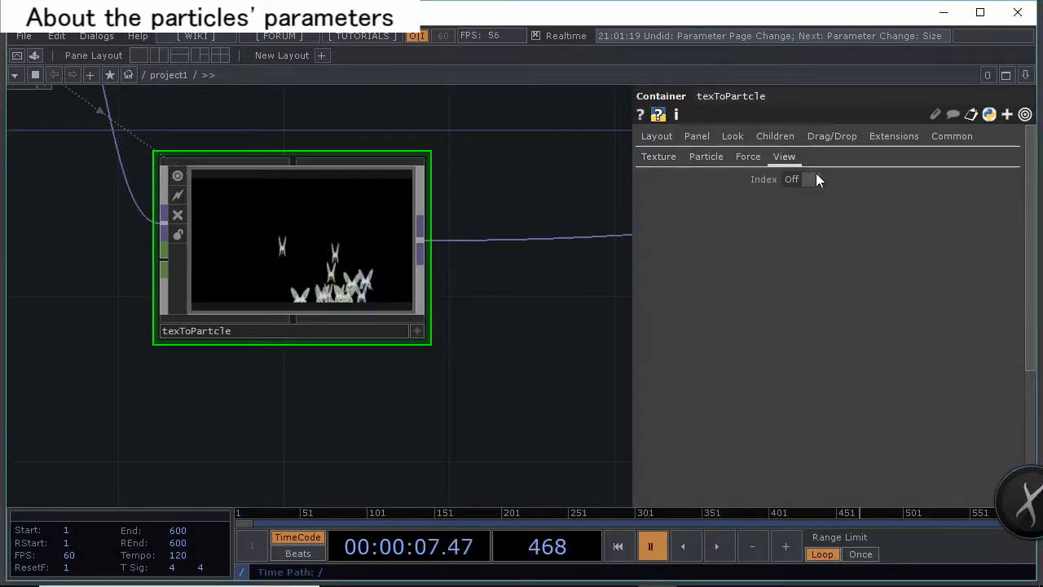
left_click(812, 181)
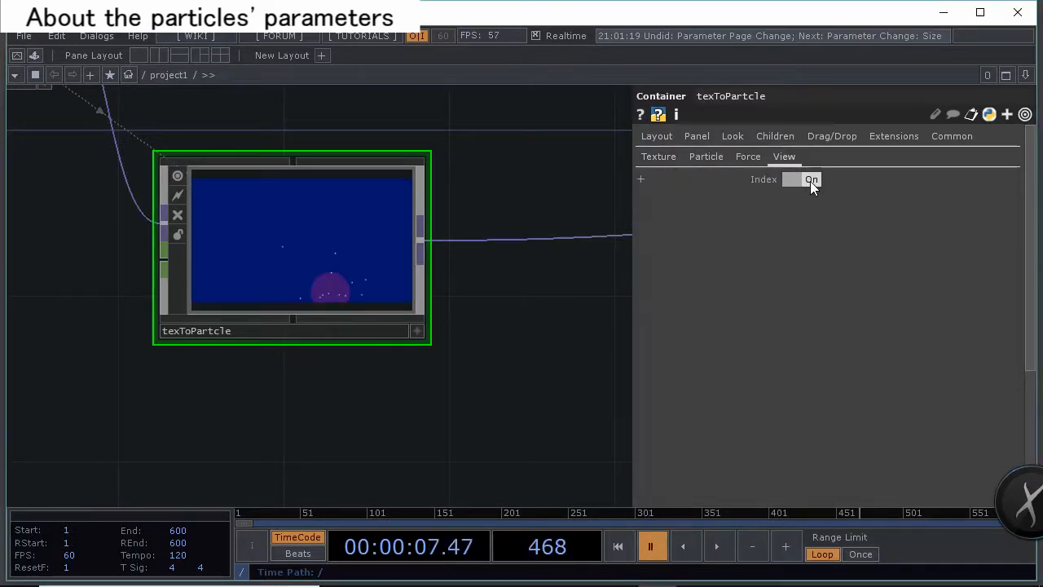
left_click(812, 180)
left_click(812, 181)
left_click(709, 557)
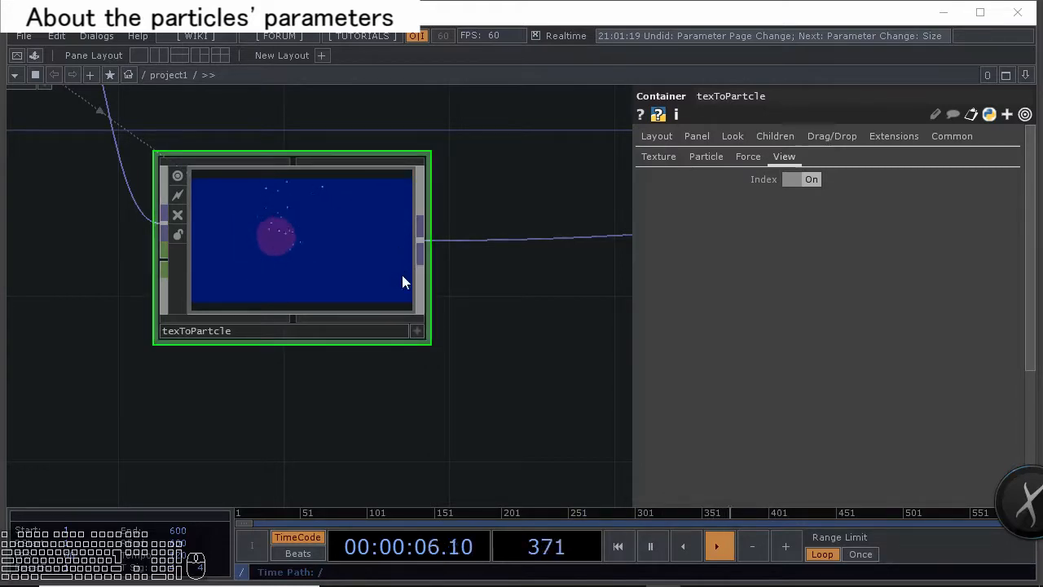
Try a larger GereratorRadius on the Particle page, set it to 0.1, and turn Index off on the View page.
left_click(703, 158)
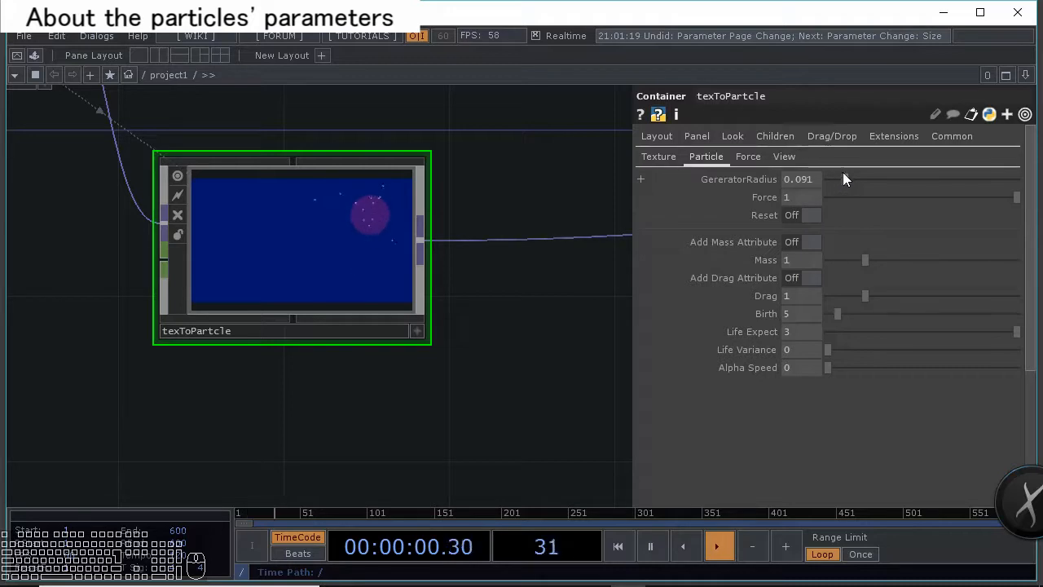
left_click_drag(843, 173, 888, 170)
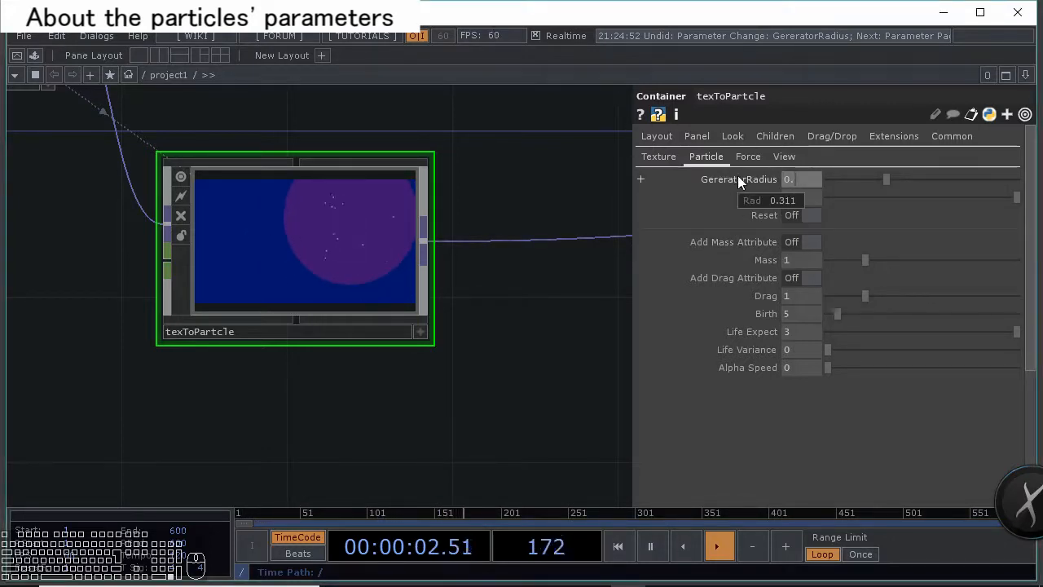
left_click(786, 156)
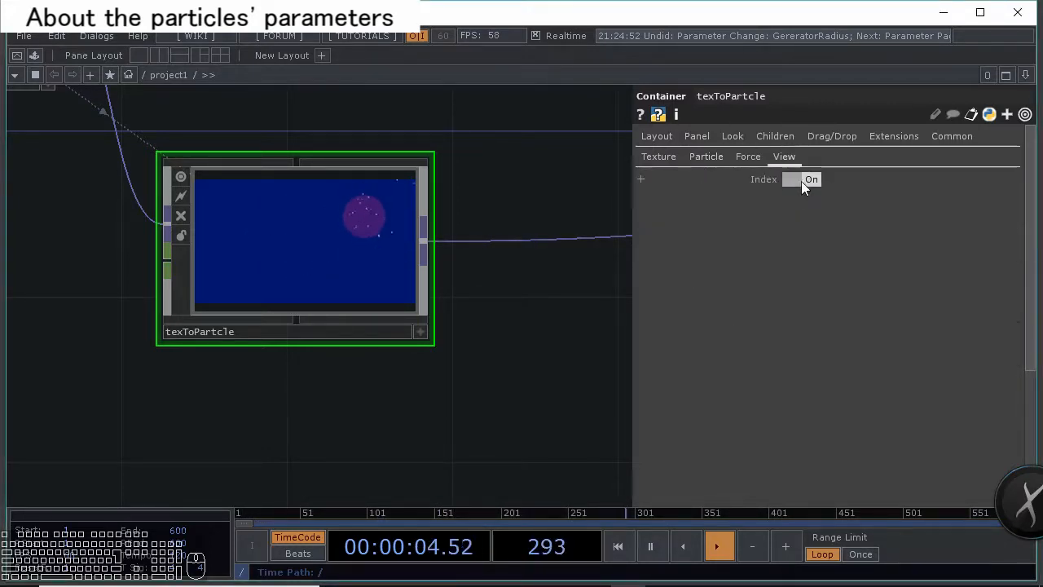
left_click(803, 180)
Try lower Force values on the Particle page and bring Force back to 1.
left_click(706, 157)
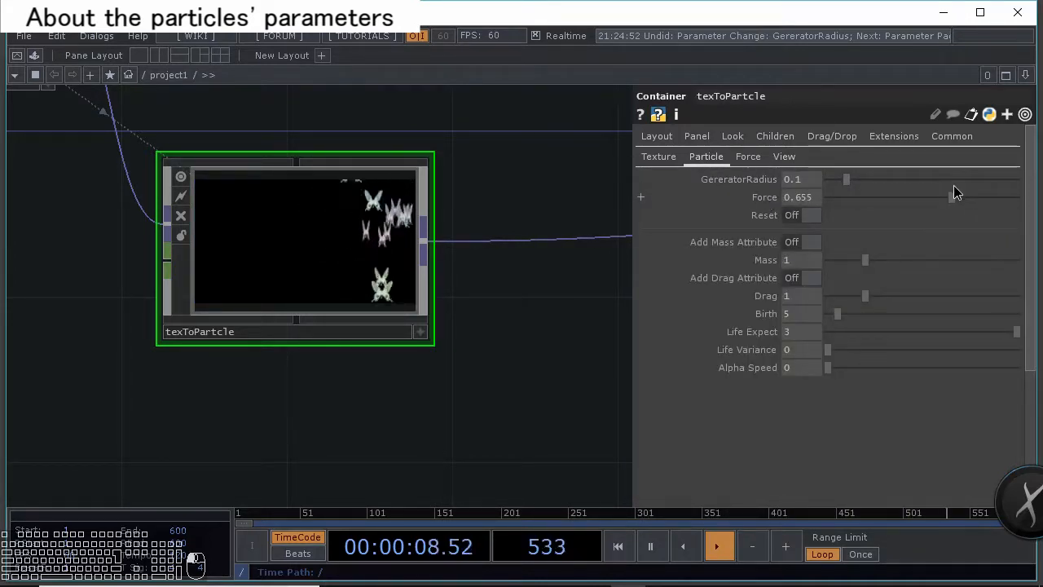
left_click_drag(954, 186, 874, 204)
left_click_drag(855, 206, 1019, 200)
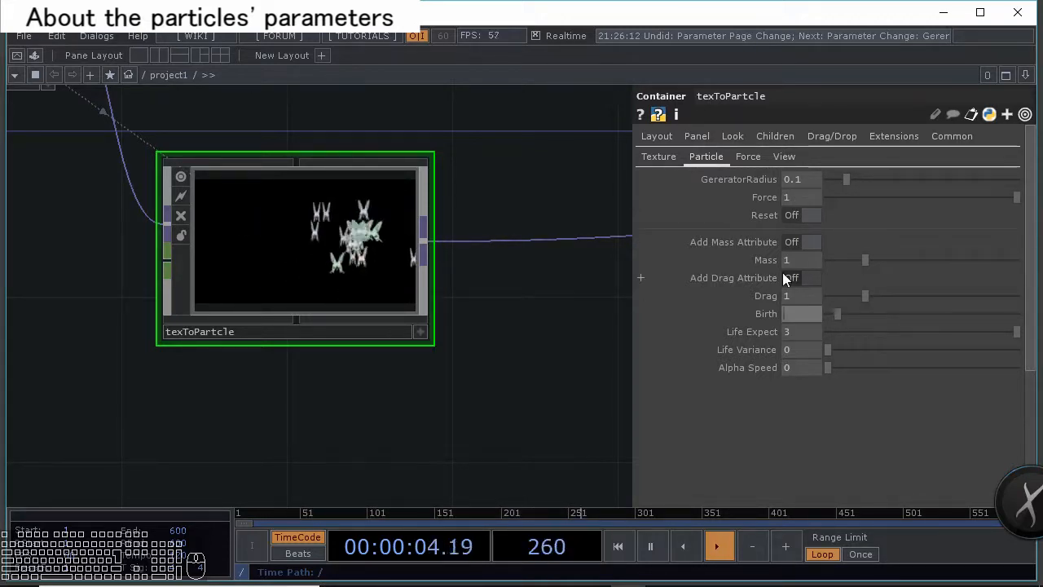
Try a Birth value of 20, and try Add Drag Attribute switched on with a higher Drag.
type("20")
key("Return")
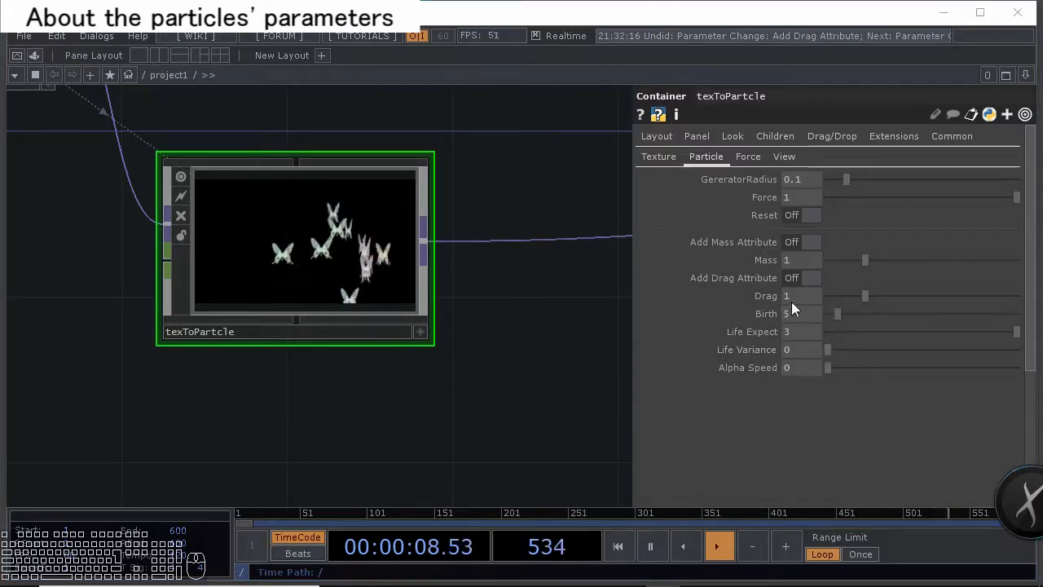
left_click(810, 278)
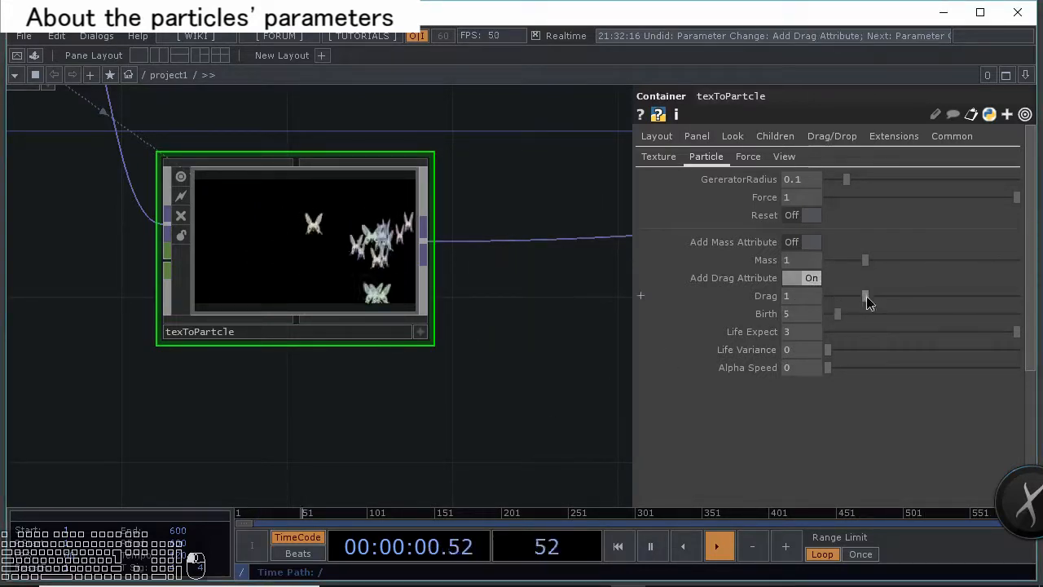
left_click_drag(867, 296, 982, 328)
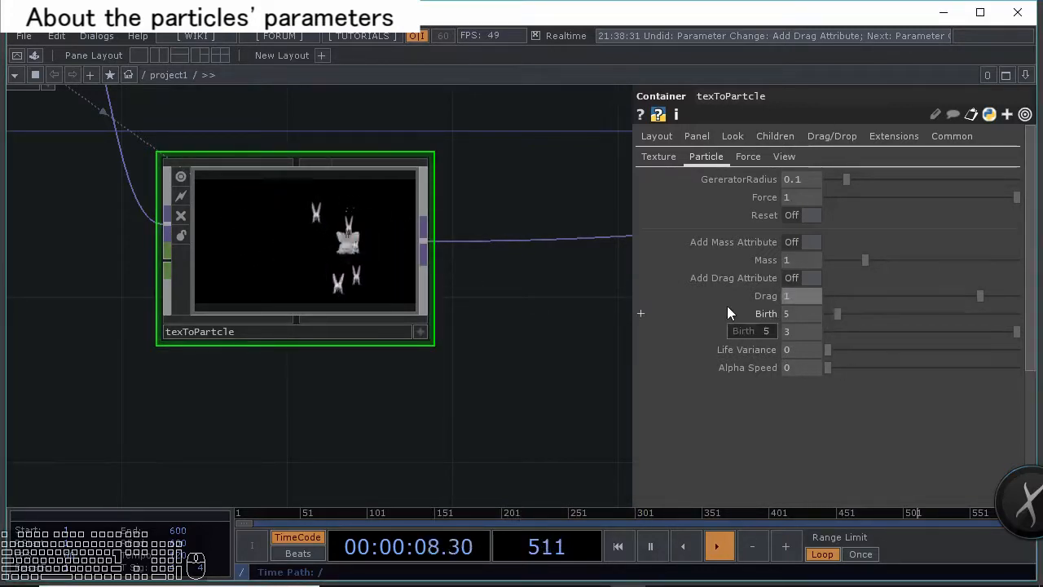
Try a Y External Force of -30 on the Force page and undo the change.
left_click(748, 156)
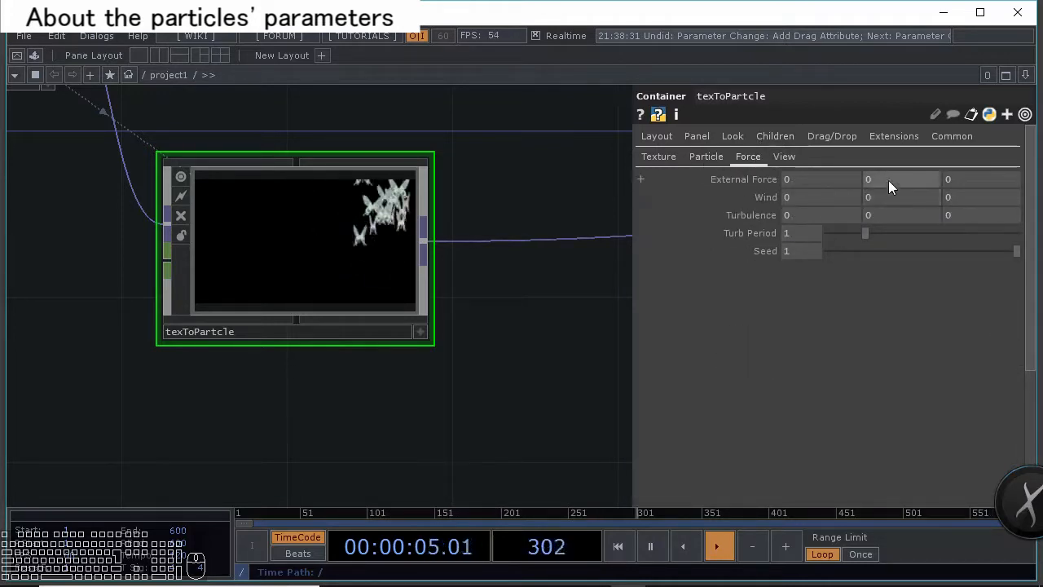
middle_click_drag(888, 180, 883, 151)
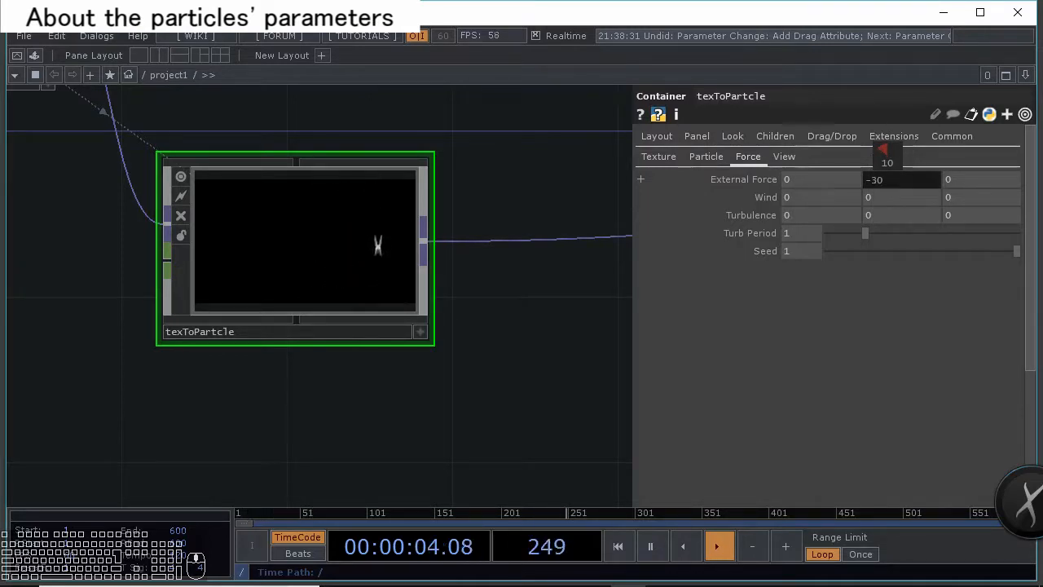
middle_click_drag(883, 151, 883, 151)
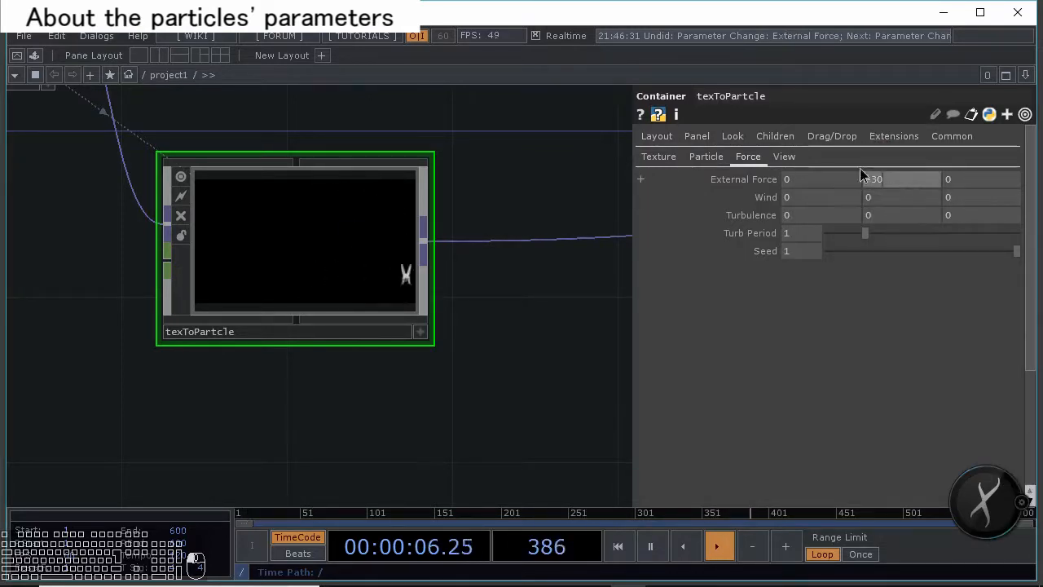
key("ctrl+z")
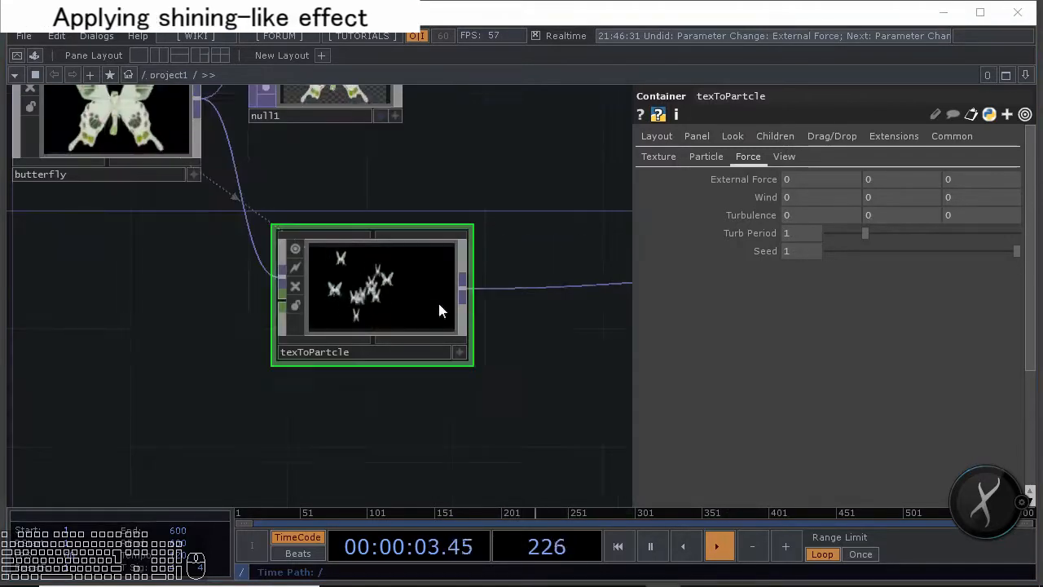
Open null2's output in a separate viewer window and shrink it so the network stays accessible.
middle_click_drag(438, 300, 343, 302)
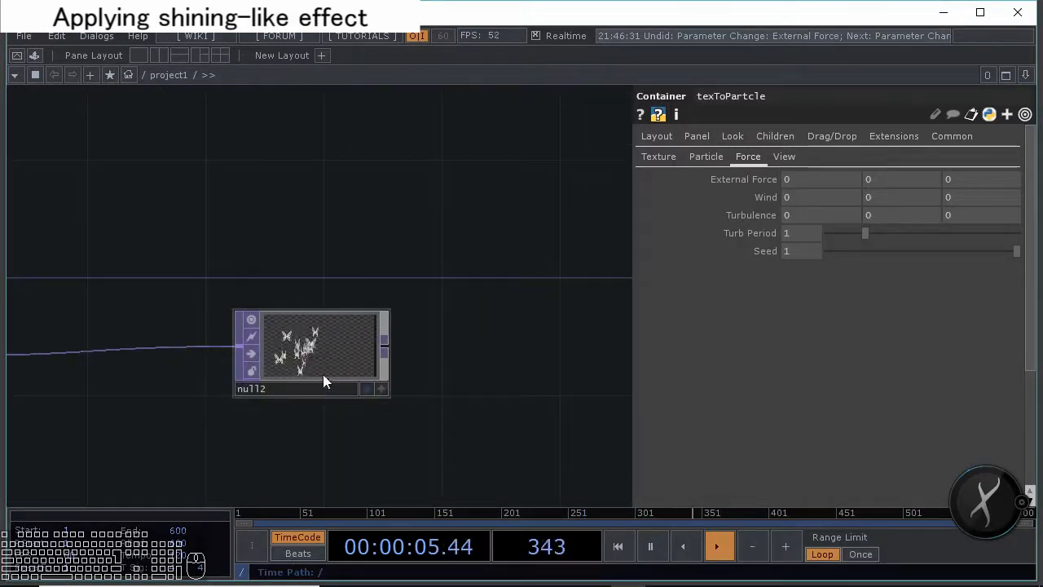
scroll(335, 363, "up", 3)
right_click(339, 343)
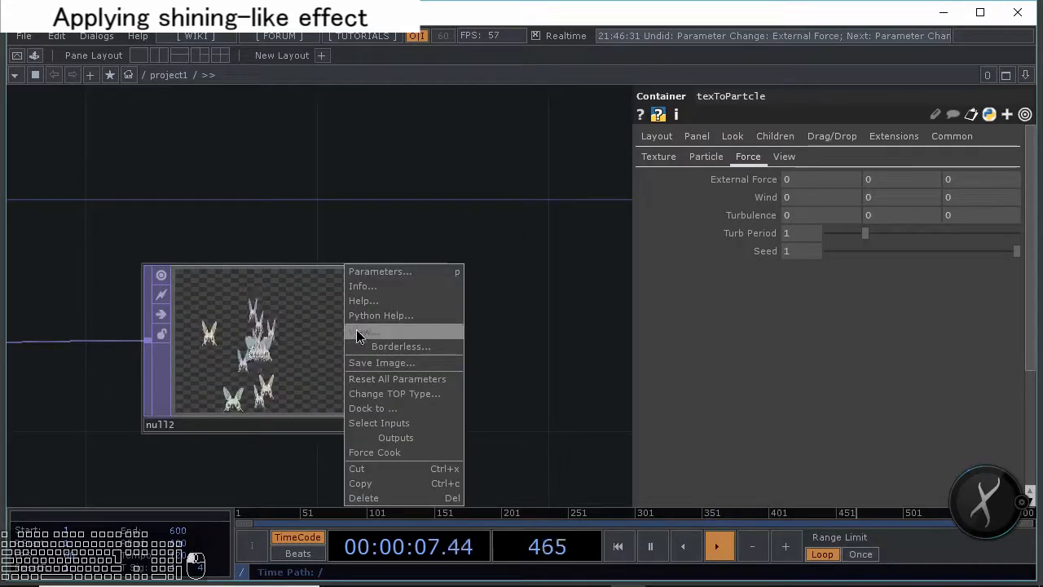
left_click(399, 345)
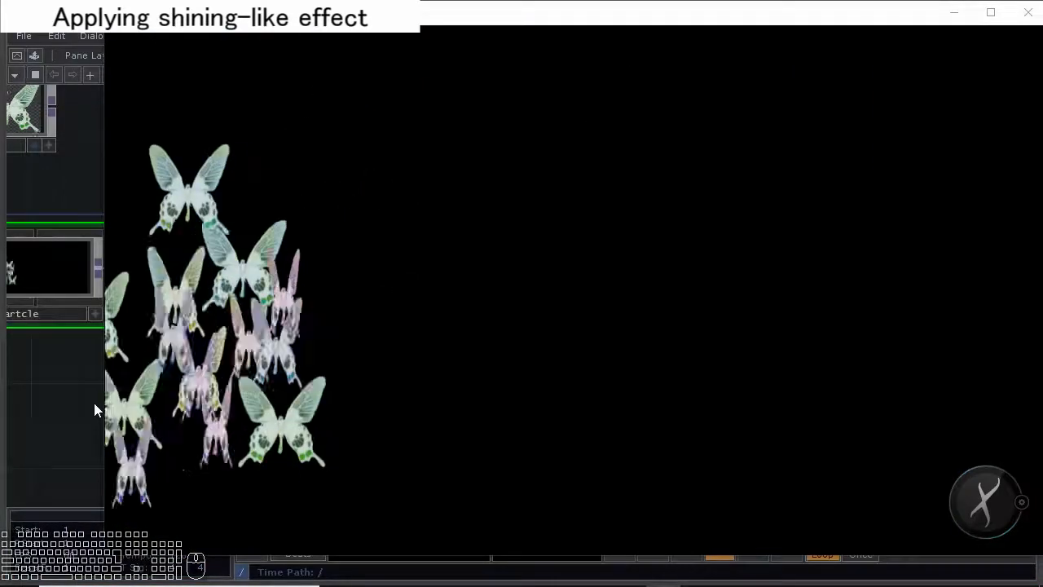
left_click_drag(101, 403, 569, 277)
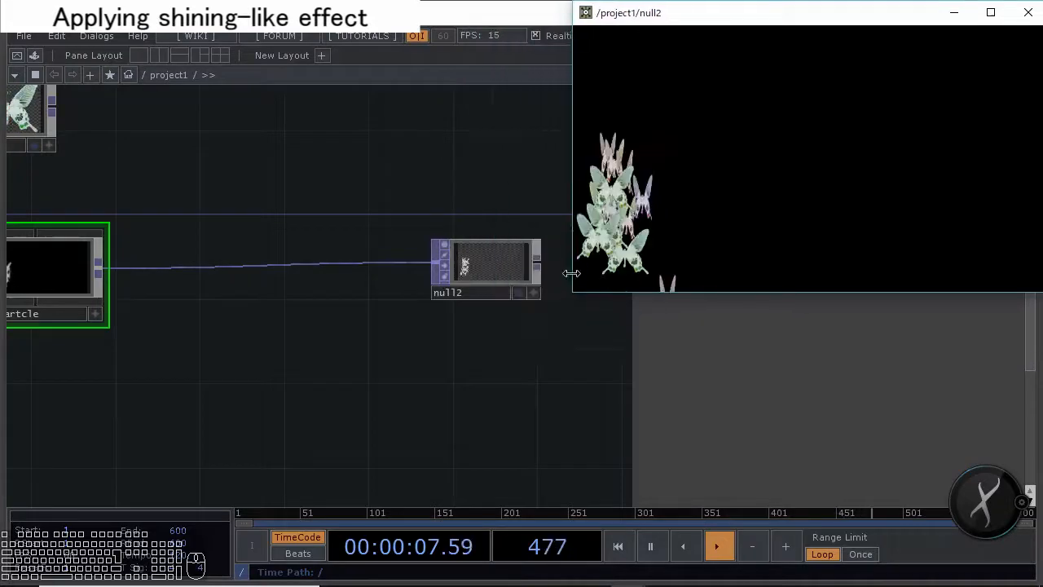
Insert a Blur TOP into the connection between texToPartcle and null2, placed slightly below the wire.
right_click(212, 265)
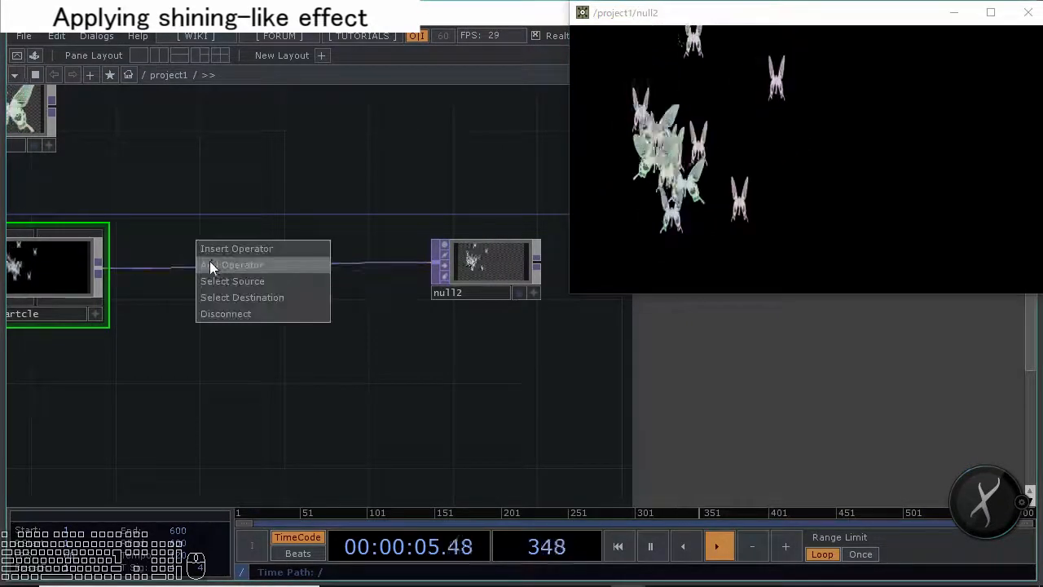
left_click(215, 254)
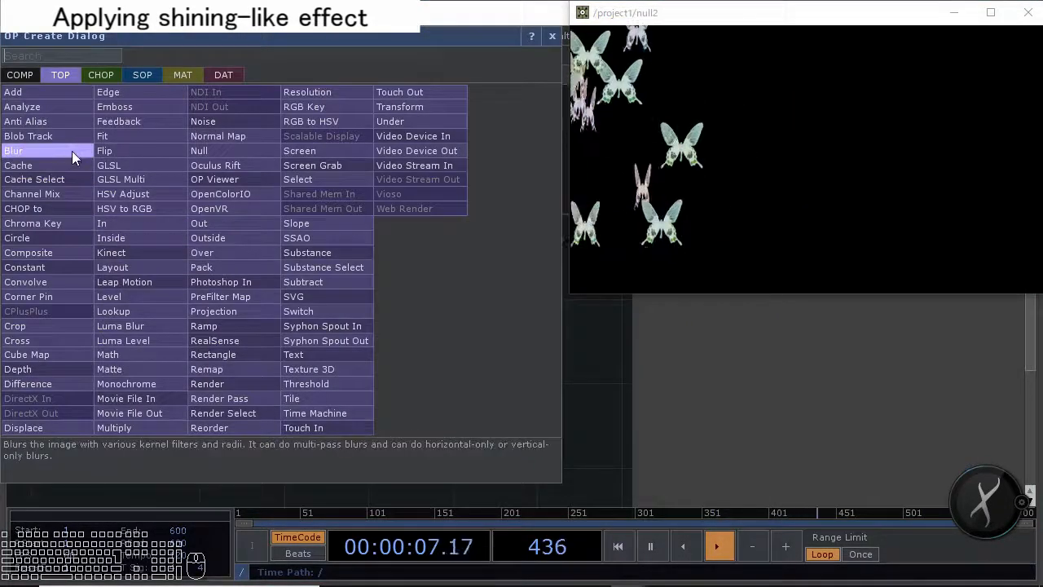
left_click(71, 151)
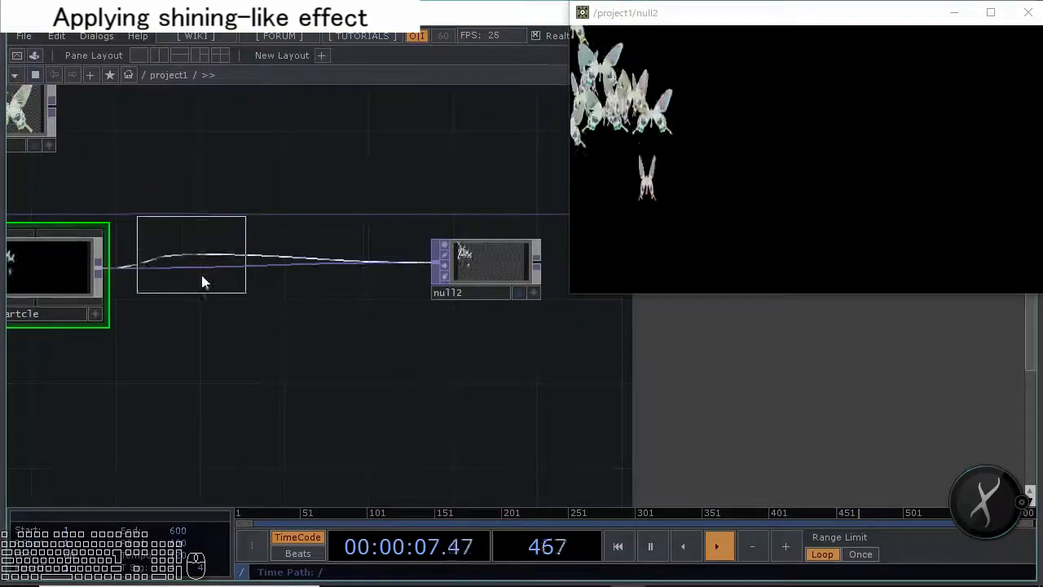
left_click(187, 326)
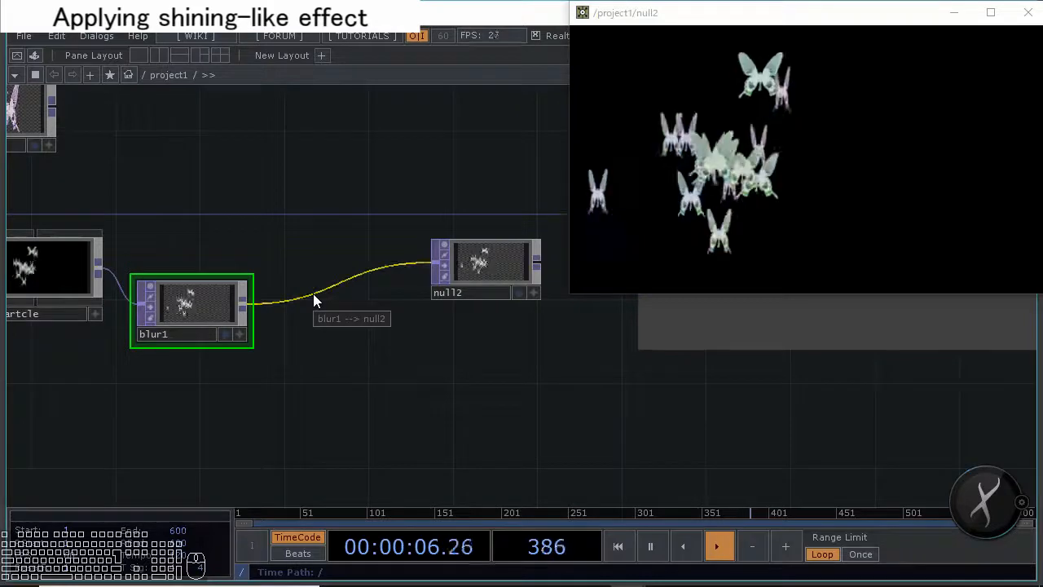
Insert an Over TOP between blur1 and null2 and align it level with null2.
right_click(313, 294)
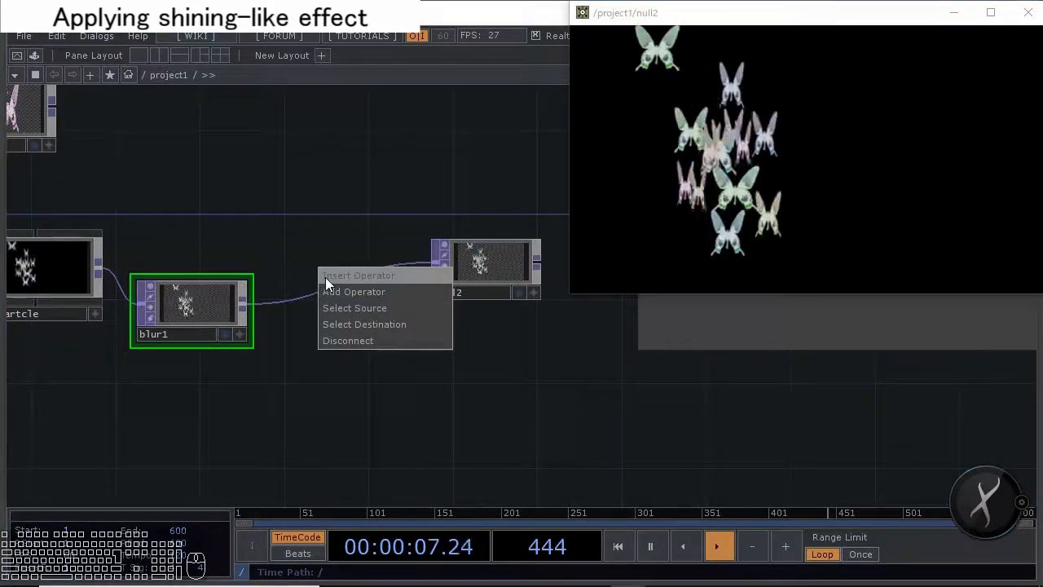
left_click(325, 277)
left_click(252, 262)
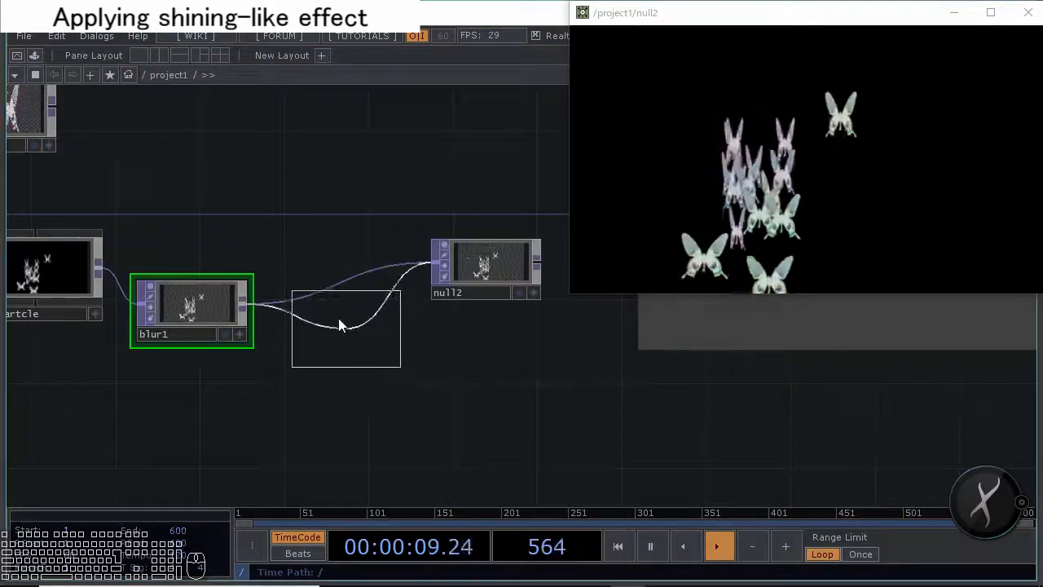
left_click(336, 319)
left_click_drag(320, 291, 331, 238)
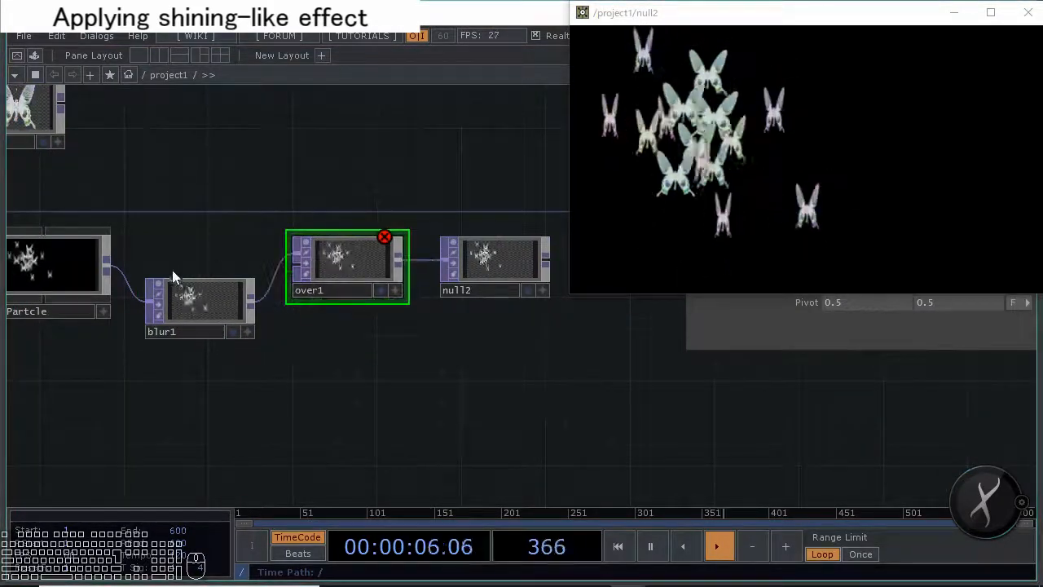
Wire texToPartcle directly into over1's first input and blur1 into its second input.
left_click(106, 262)
left_click(296, 258)
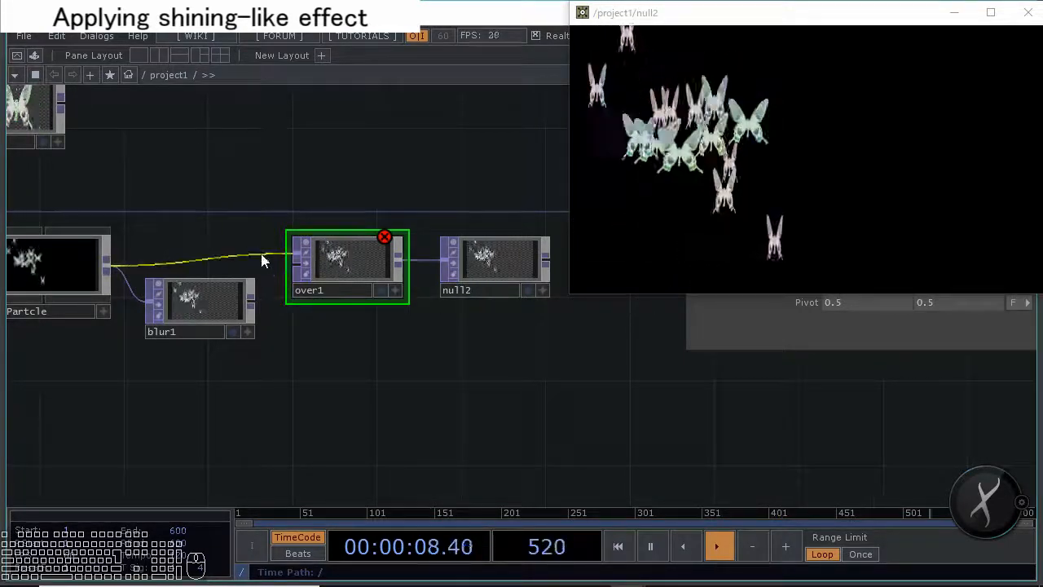
left_click(210, 307)
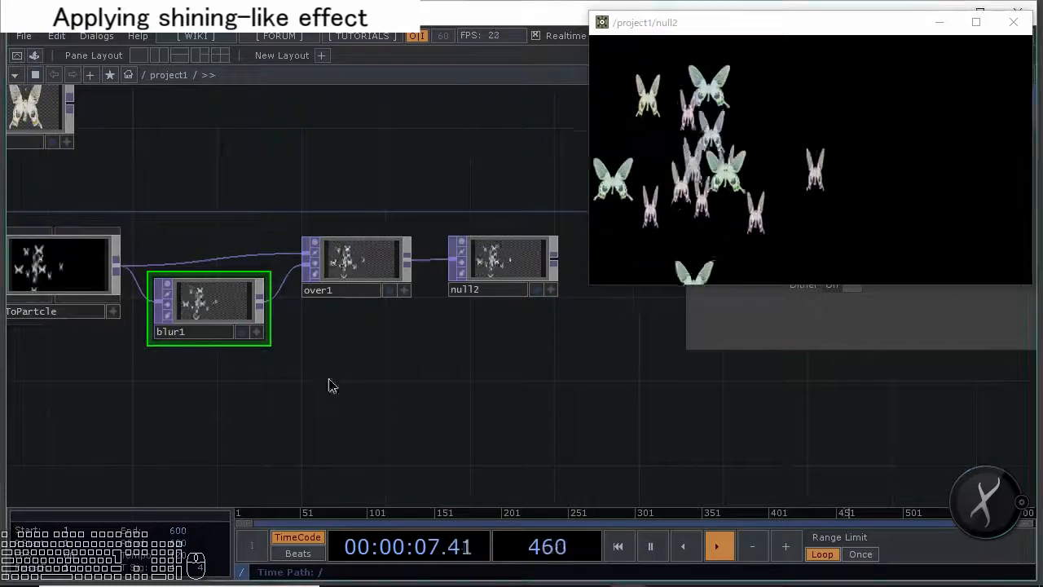
Shift over1 and null2 together to make room and insert a Level TOP between blur1 and over1.
right_click_drag(331, 387, 459, 268)
left_click_drag(363, 289, 469, 269)
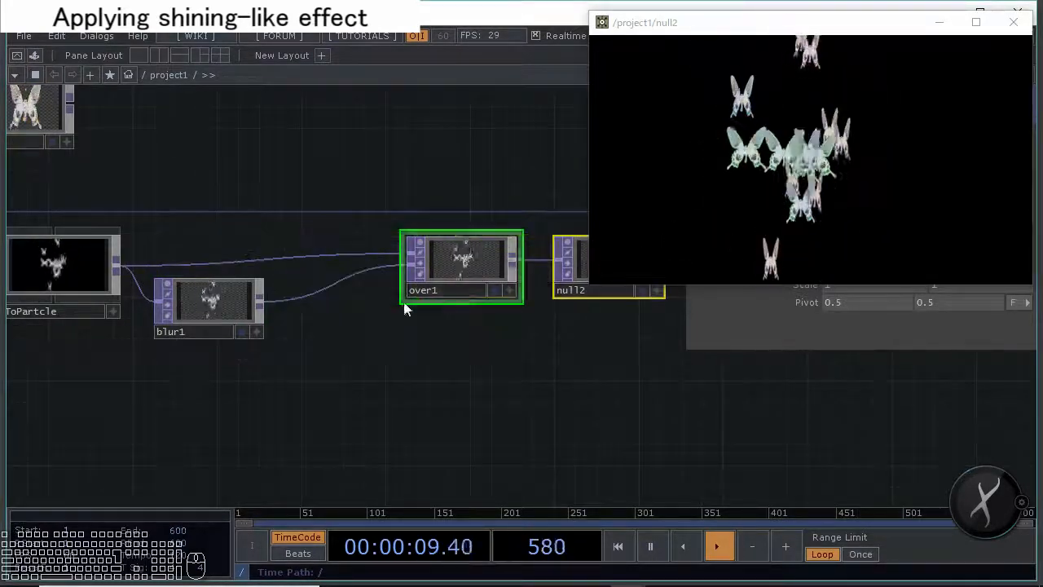
right_click(331, 287)
left_click(361, 265)
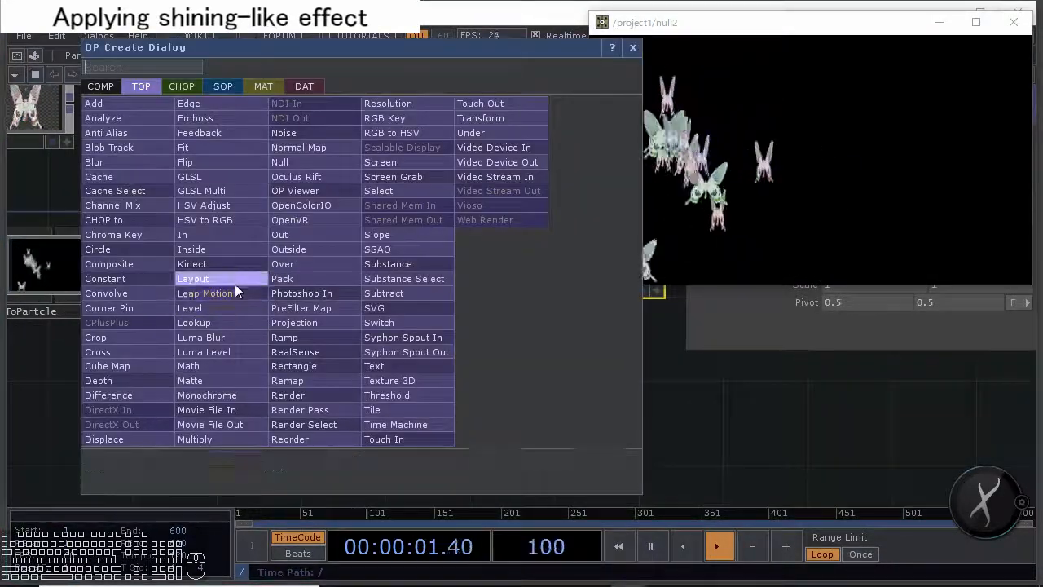
left_click(220, 312)
left_click(327, 313)
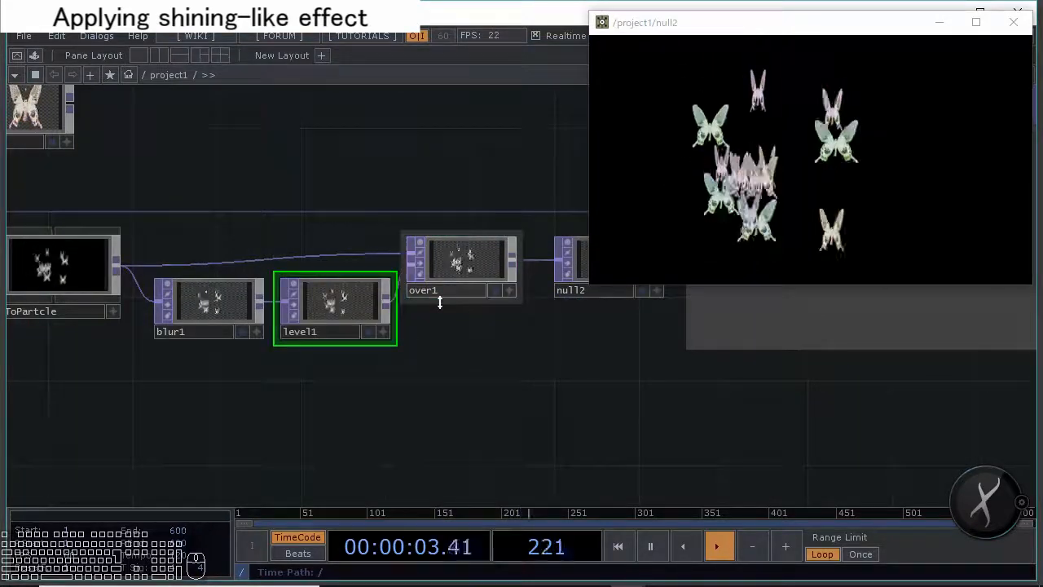
Move the null2 viewer clear of the parameters and set blur1's Pre-Shrink to 2 and Filter Size to 16.
left_click(228, 306)
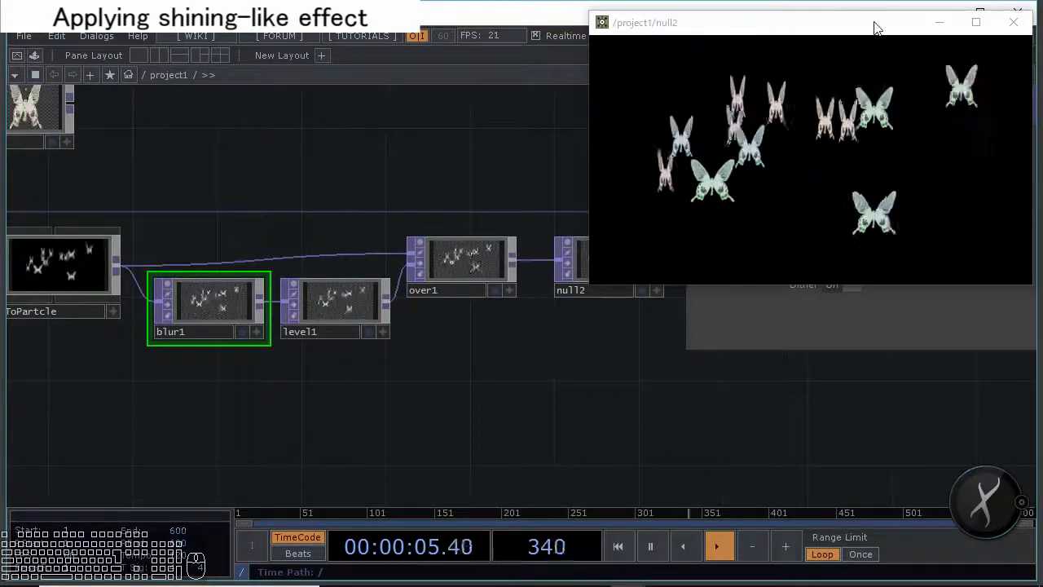
left_click_drag(962, 22, 909, 342)
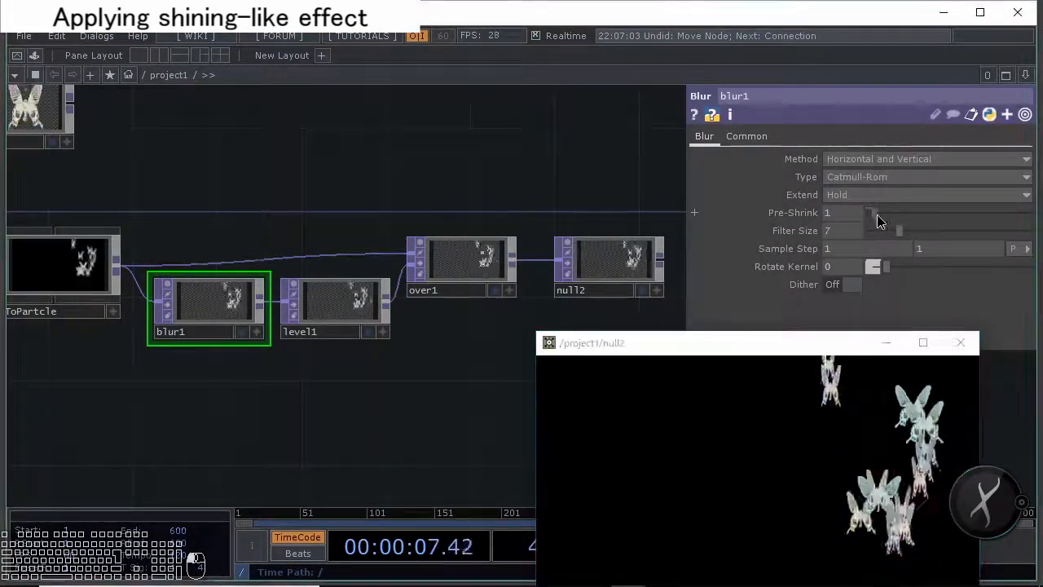
left_click_drag(877, 215, 952, 227)
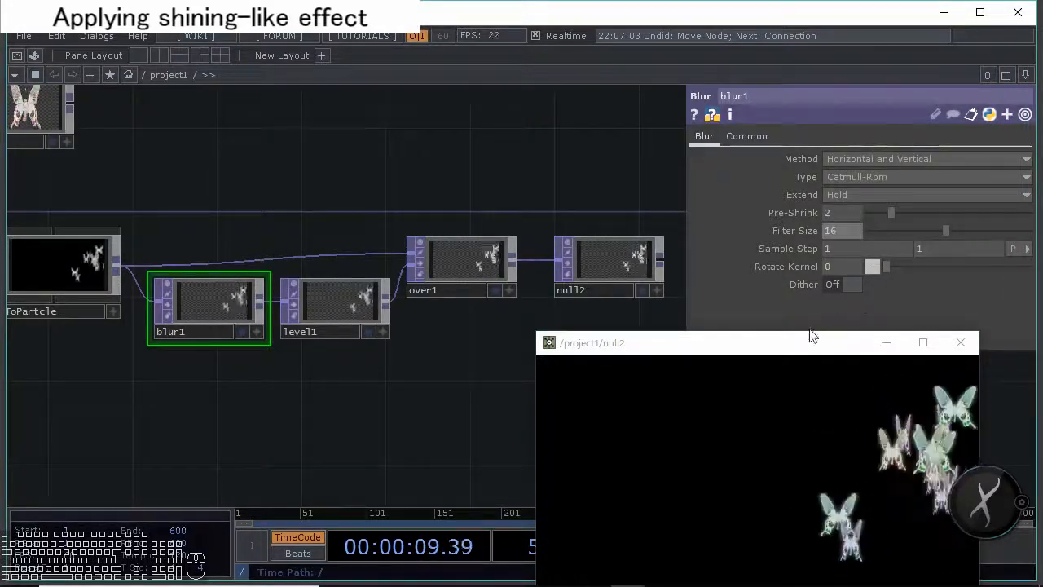
Reposition and enlarge the null2 viewer window, and maximize it to examine the glow around the butterflies.
left_click_drag(799, 348, 715, 87)
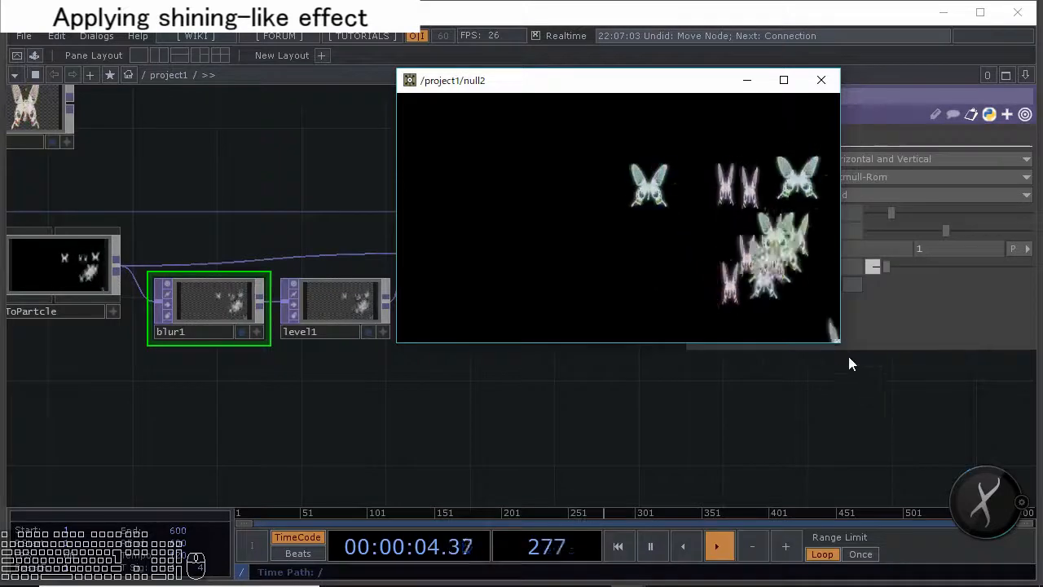
left_click_drag(846, 333, 1023, 332)
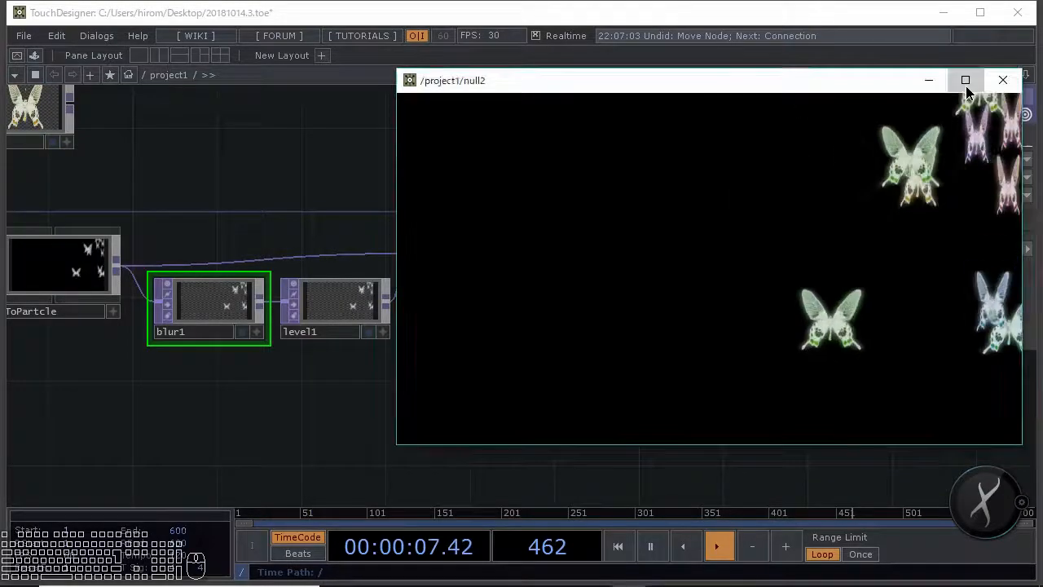
left_click(966, 81)
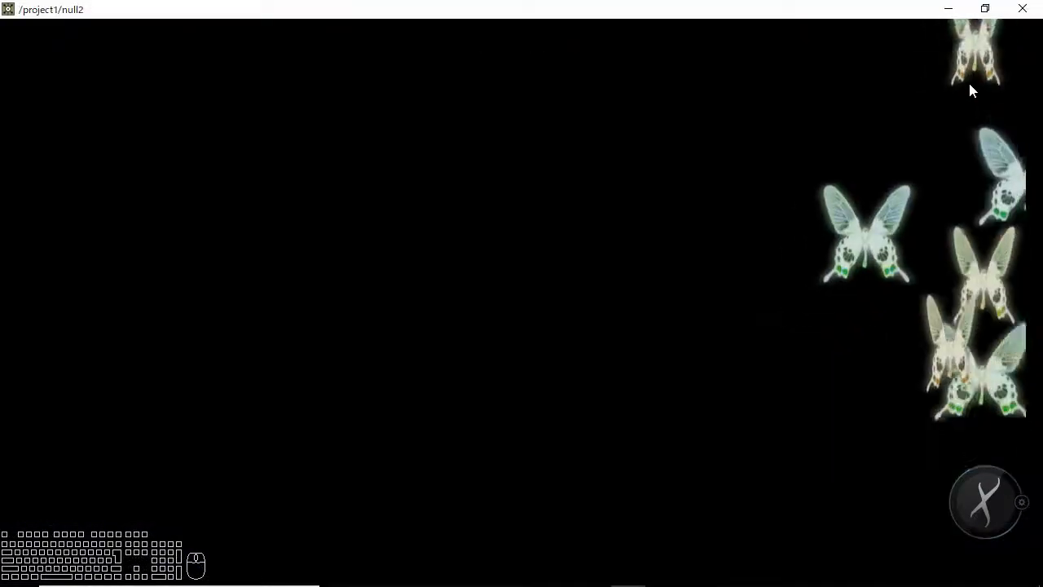